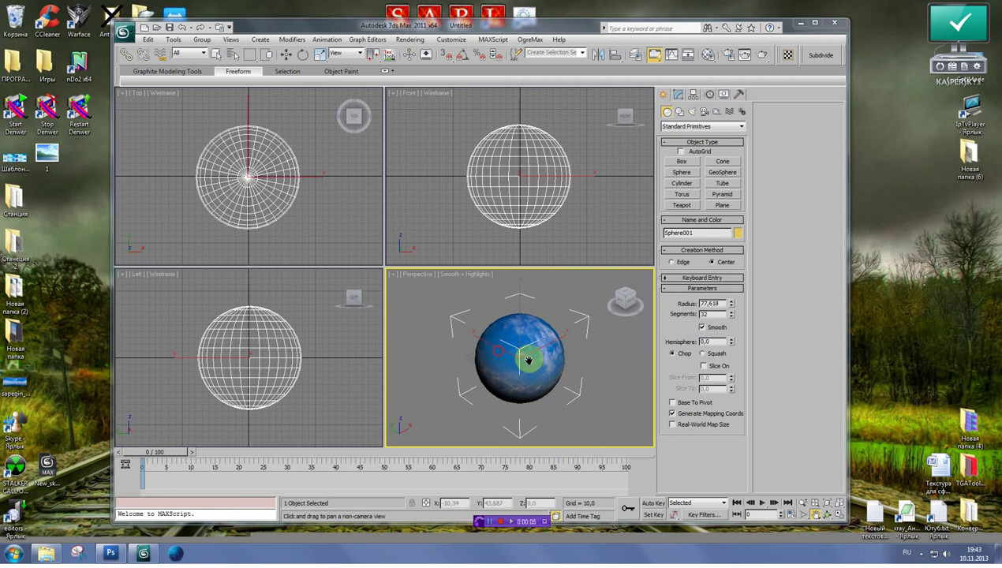
- Draw a plane about 223 by 217 across the sky sphere in the Top viewport
{"action": "mouse_move", "coordinate": [625, 299]}
{"action": "left_mouse_down"}
{"action": "mouse_move", "coordinate": [588, 313]}
{"action": "mouse_move", "coordinate": [623, 300]}
{"action": "left_mouse_up"}
{"action": "scroll", "coordinate": [550, 357], "scroll_direction": "up", "scroll_amount": 3}
{"action": "mouse_move", "coordinate": [558, 335]}
{"action": "middle_mouse_down", "text": "alt"}
{"action": "mouse_move", "coordinate": [546, 354]}
{"action": "mouse_move", "coordinate": [564, 361]}
{"action": "middle_mouse_up", "text": "alt"}
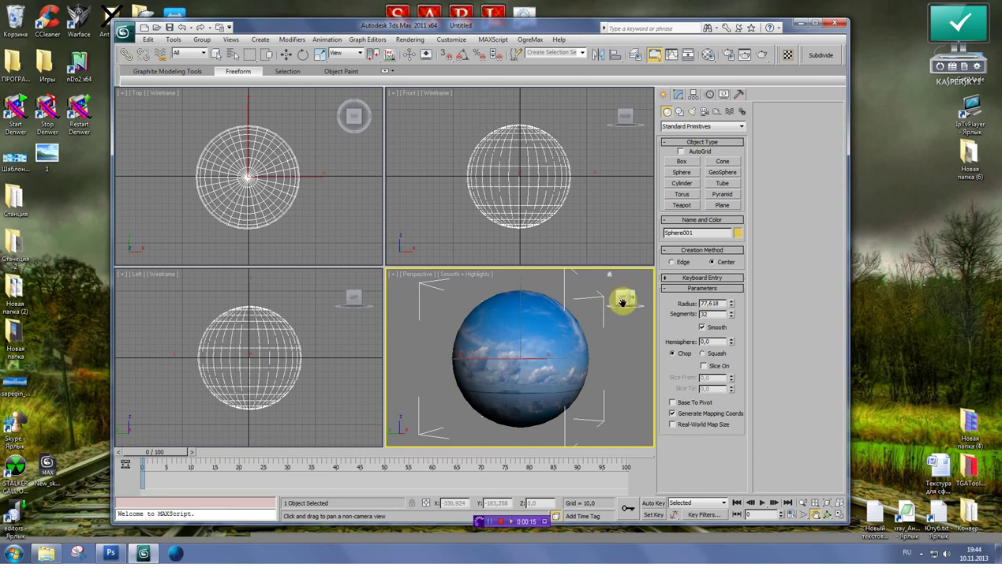
{"action": "left_click_drag", "start_coordinate": [625, 297], "coordinate": [622, 302]}
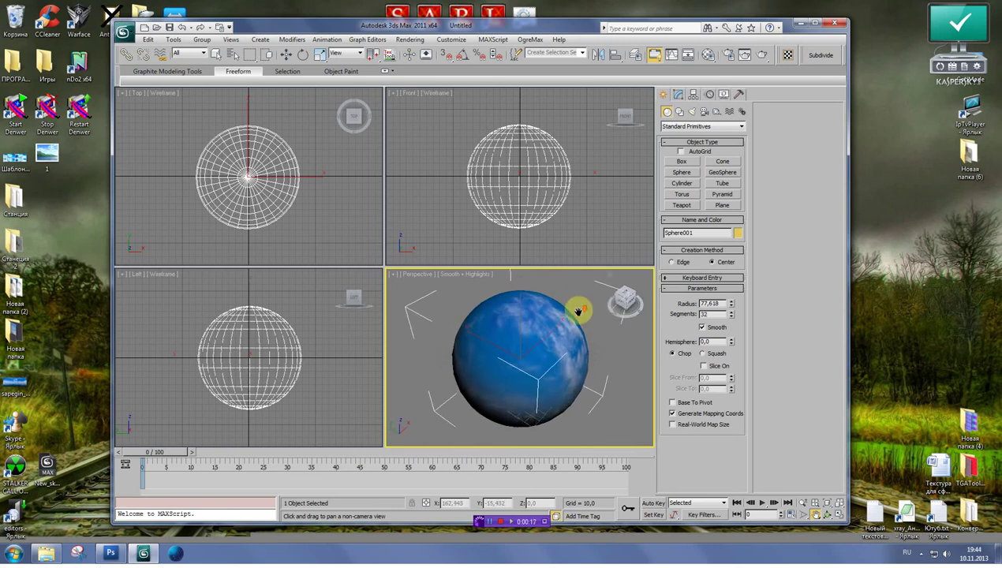
{"action": "scroll", "coordinate": [558, 327], "scroll_direction": "down", "scroll_amount": 3}
{"action": "scroll", "coordinate": [558, 327], "scroll_direction": "up", "scroll_amount": 2}
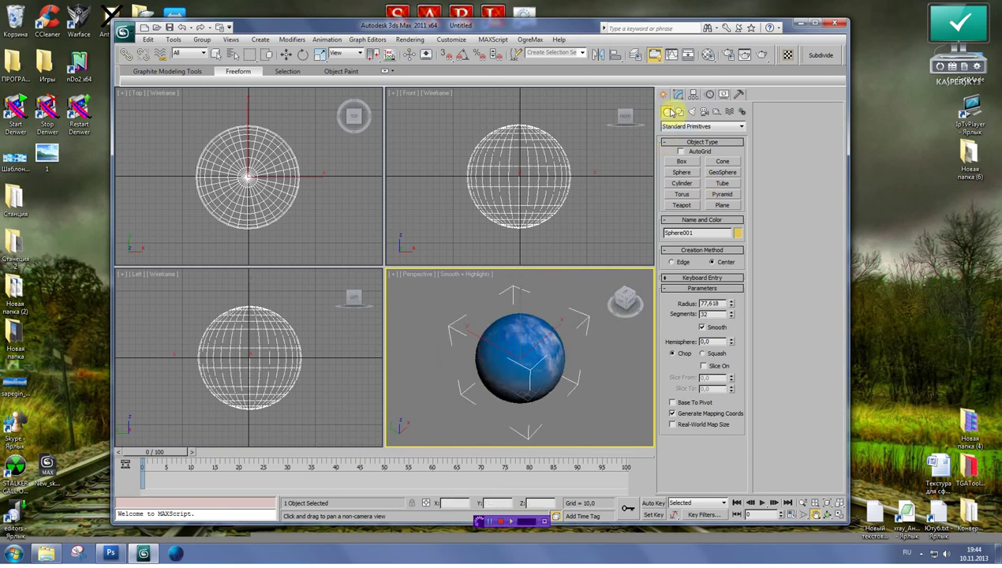
{"action": "left_click", "coordinate": [722, 205]}
{"action": "left_click_drag", "start_coordinate": [172, 102], "coordinate": [319, 251]}
- Finish plane creation and select the sky sphere
{"action": "left_click_drag", "start_coordinate": [624, 303], "coordinate": [625, 295]}
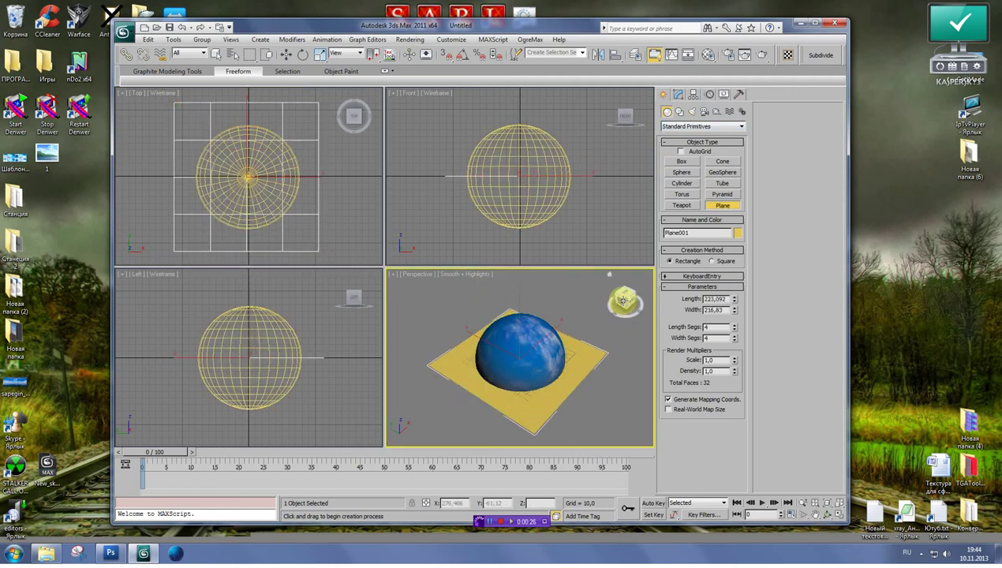
{"action": "scroll", "coordinate": [539, 389], "scroll_direction": "up", "scroll_amount": 3}
{"action": "right_click", "coordinate": [524, 363]}
{"action": "left_click", "coordinate": [520, 354]}
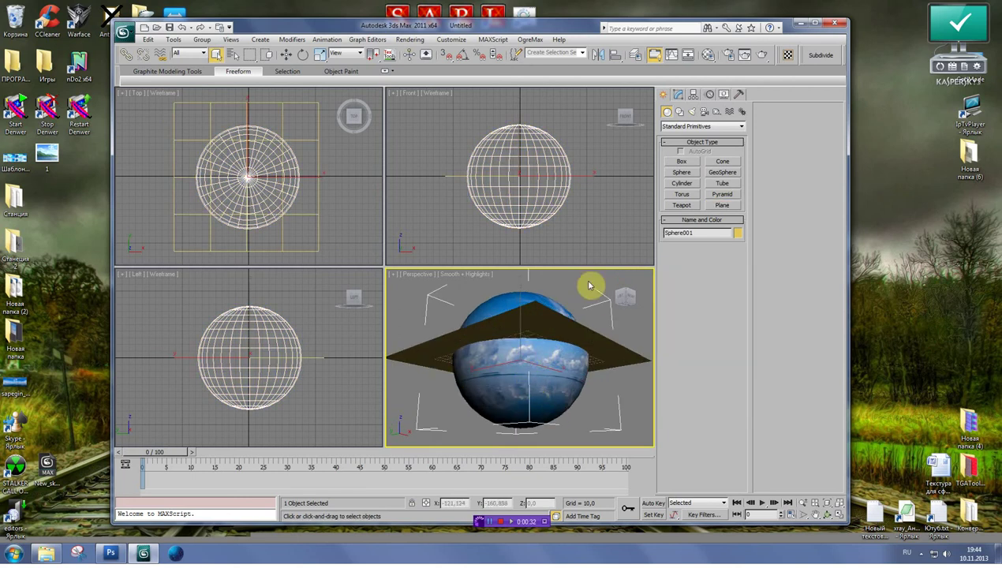
{"action": "right_click", "coordinate": [551, 357]}
{"action": "mouse_move", "coordinate": [571, 452]}
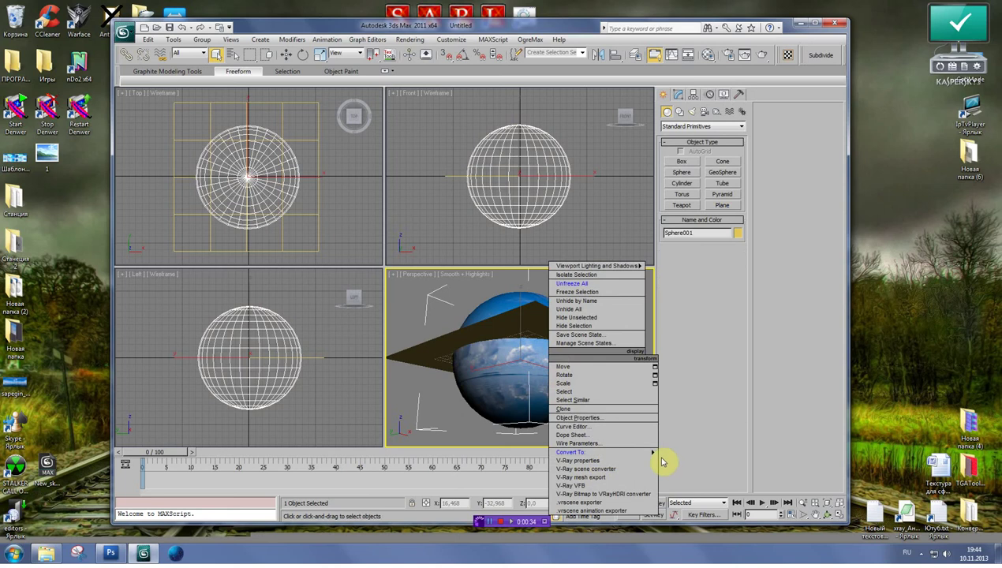
- Convert the sphere to Editable Poly and delete its lower half of polygons
{"action": "left_click", "coordinate": [710, 461]}
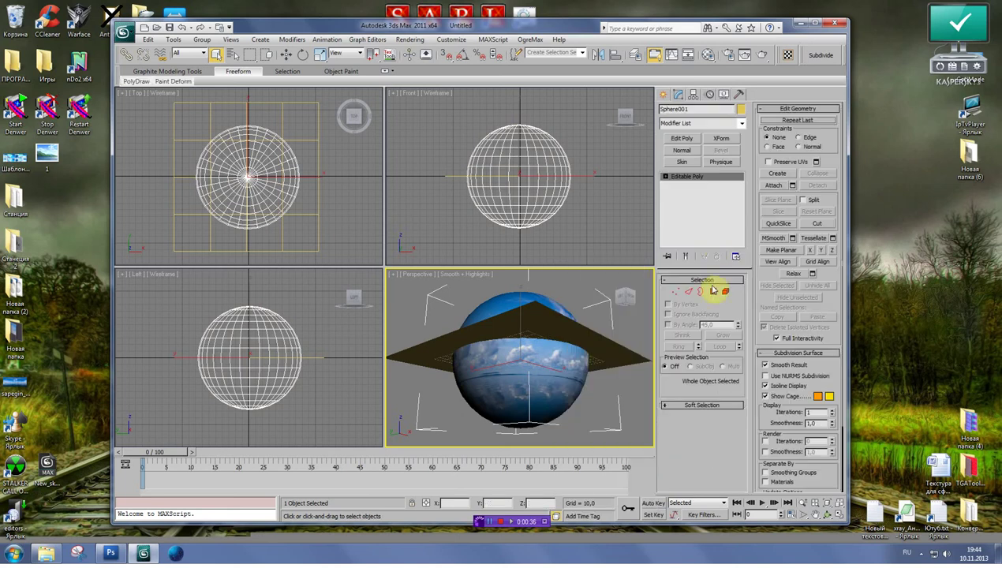
{"action": "left_click", "coordinate": [713, 292]}
{"action": "left_click_drag", "start_coordinate": [590, 243], "coordinate": [462, 200]}
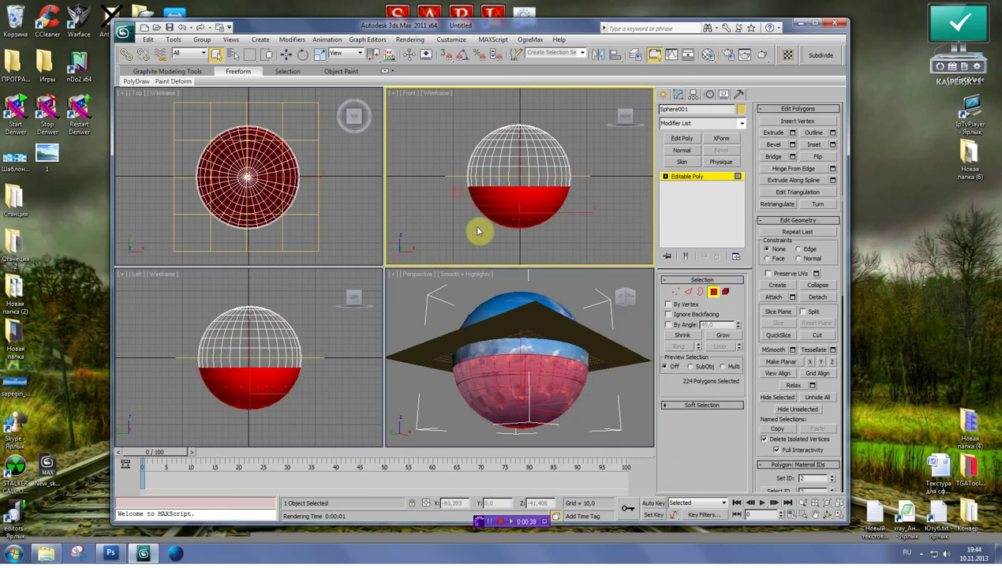
{"action": "left_click", "coordinate": [558, 236]}
{"action": "left_click_drag", "start_coordinate": [568, 229], "coordinate": [474, 198]}
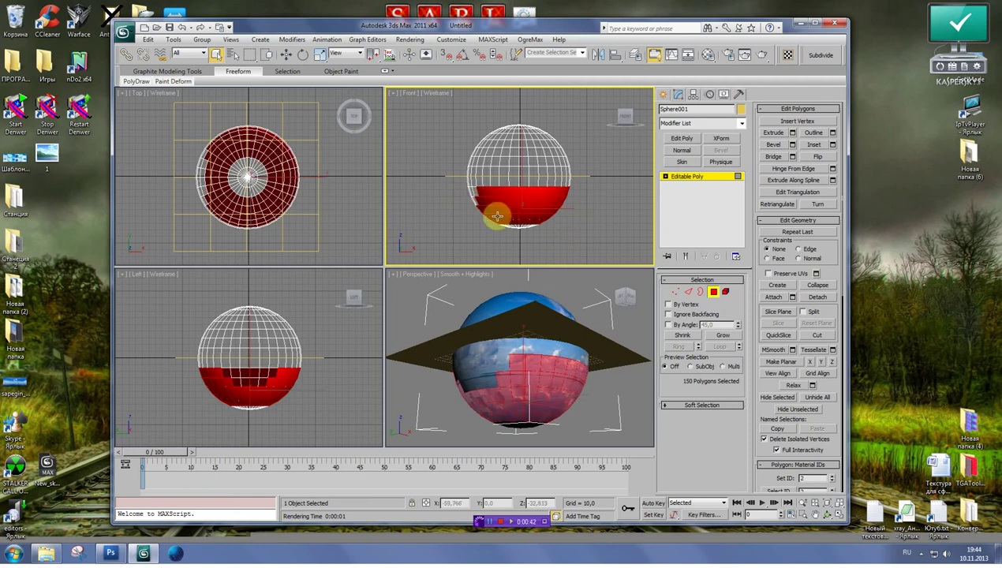
{"action": "left_click_drag", "start_coordinate": [577, 236], "coordinate": [462, 208]}
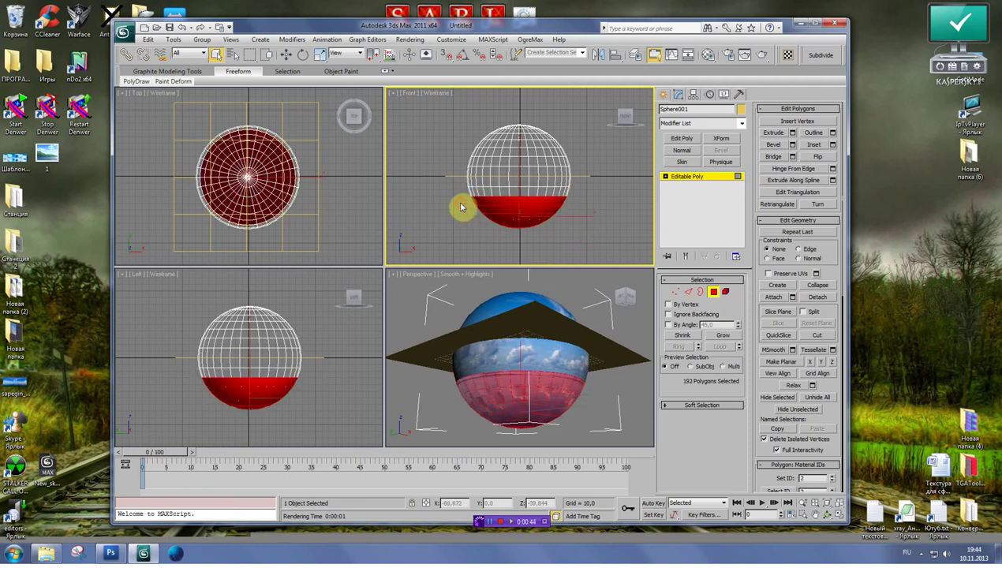
{"action": "key", "text": "Delete"}
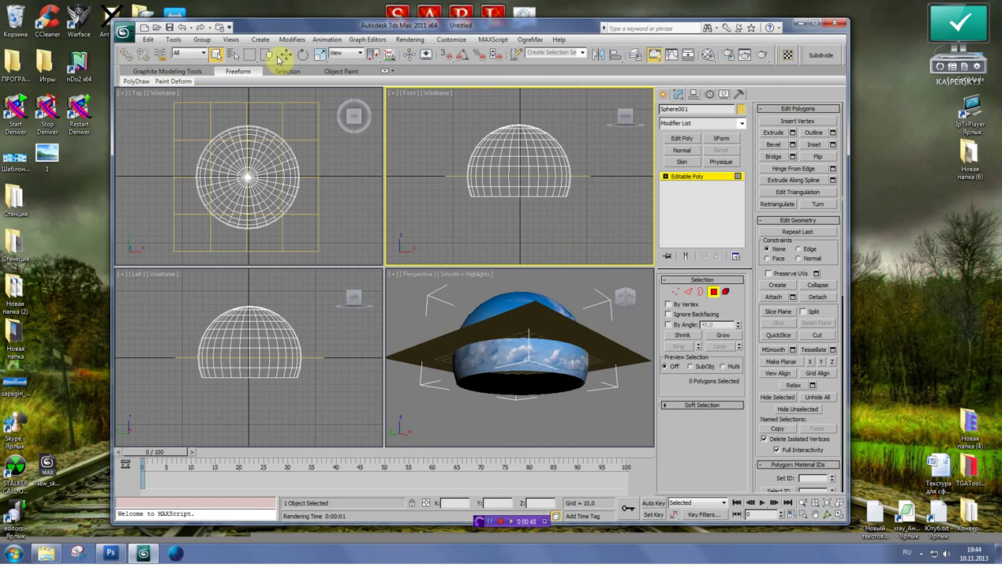
- Move the remaining hemisphere up to about Z 29.641, resting on the plane
{"action": "key", "text": "w"}
{"action": "right_click", "coordinate": [515, 158]}
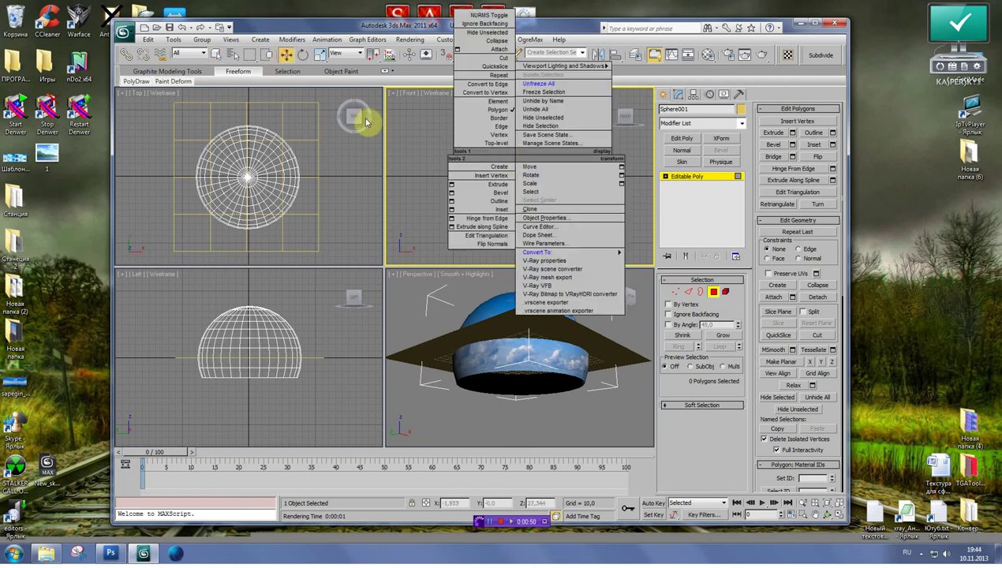
{"action": "left_click", "coordinate": [423, 141]}
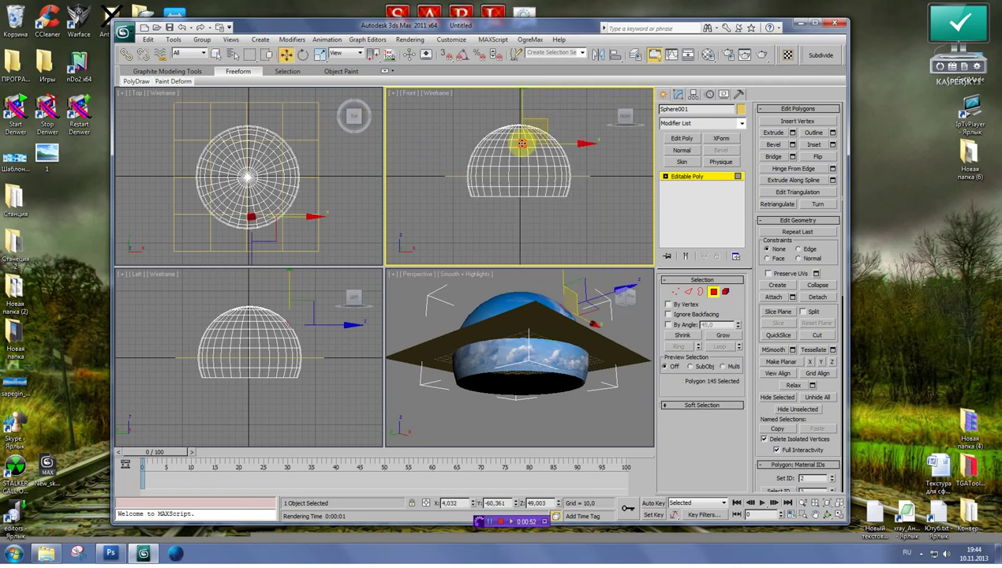
{"action": "left_click", "coordinate": [647, 156]}
{"action": "left_click", "coordinate": [662, 94]}
{"action": "mouse_move", "coordinate": [517, 126]}
{"action": "left_mouse_down"}
{"action": "mouse_move", "coordinate": [516, 106]}
{"action": "mouse_move", "coordinate": [519, 126]}
{"action": "left_mouse_up"}
{"action": "left_click", "coordinate": [625, 296]}
{"action": "left_click_drag", "start_coordinate": [625, 296], "coordinate": [664, 167]}
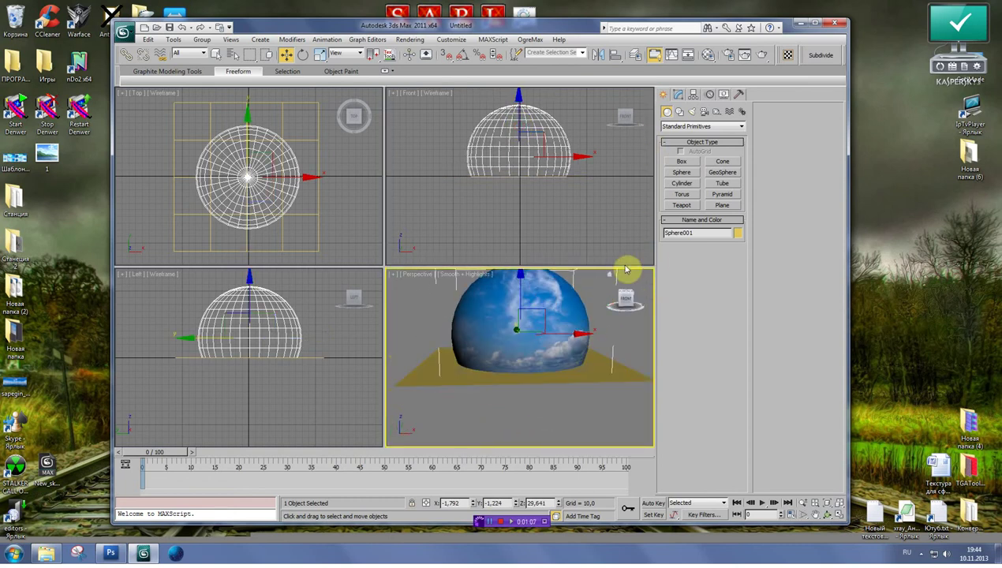
- Add a Flip Normals modifier to the dome, then select Plane001 and open the Material Editor
{"action": "left_click", "coordinate": [678, 94]}
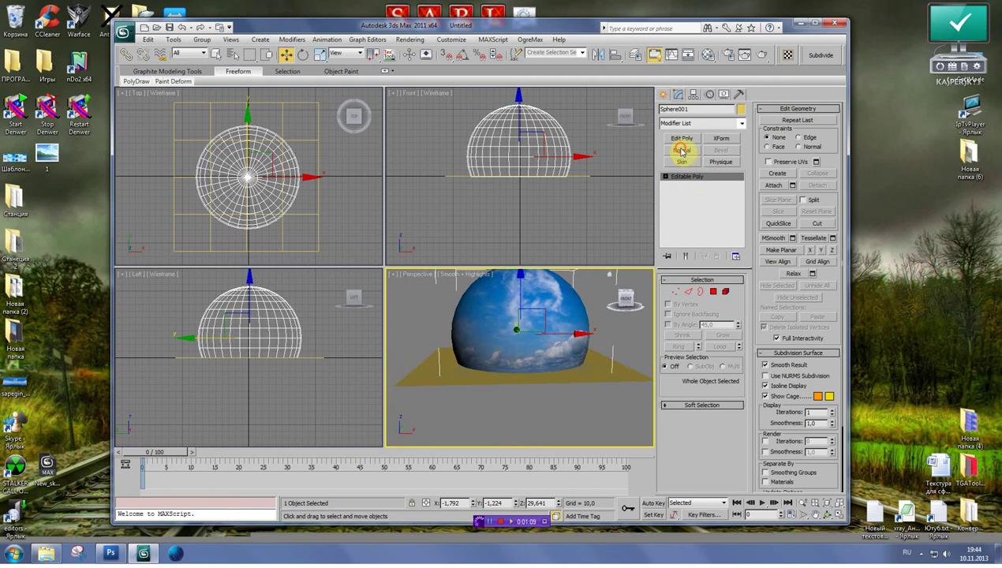
{"action": "left_click", "coordinate": [682, 151]}
{"action": "left_click_drag", "start_coordinate": [628, 298], "coordinate": [551, 372]}
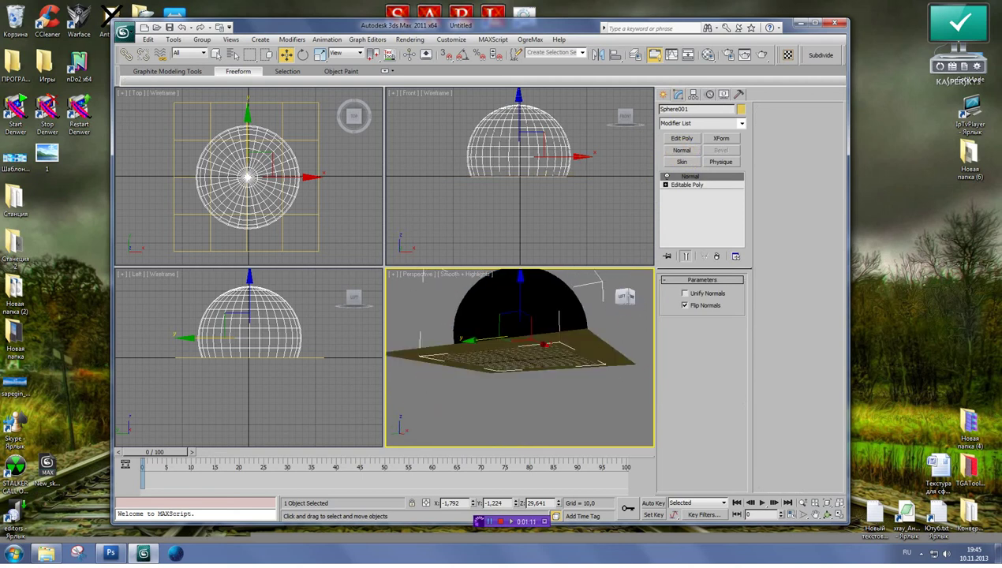
{"action": "left_click", "coordinate": [557, 377]}
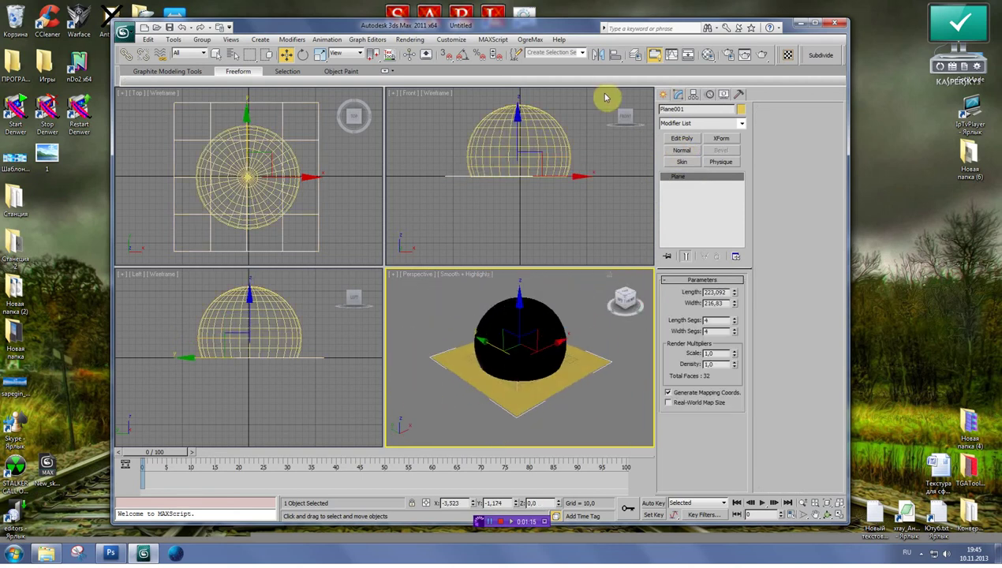
{"action": "left_click", "coordinate": [709, 59]}
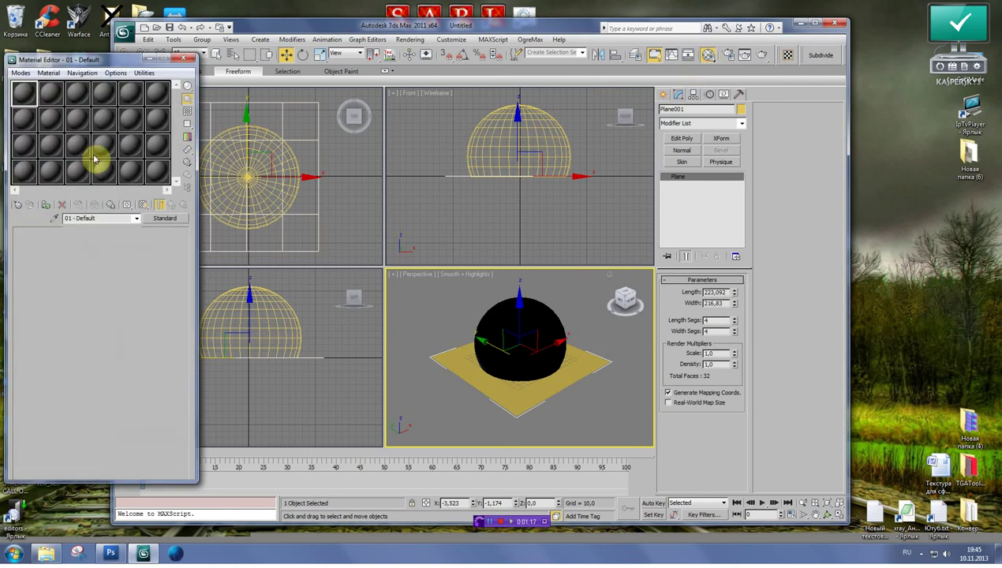
- Give material 01 a dark grey-violet Self-Illumination Color (R 85, G 77) and assign it to Plane001
{"action": "left_click_drag", "start_coordinate": [110, 60], "coordinate": [228, 69]}
{"action": "left_click", "coordinate": [208, 308]}
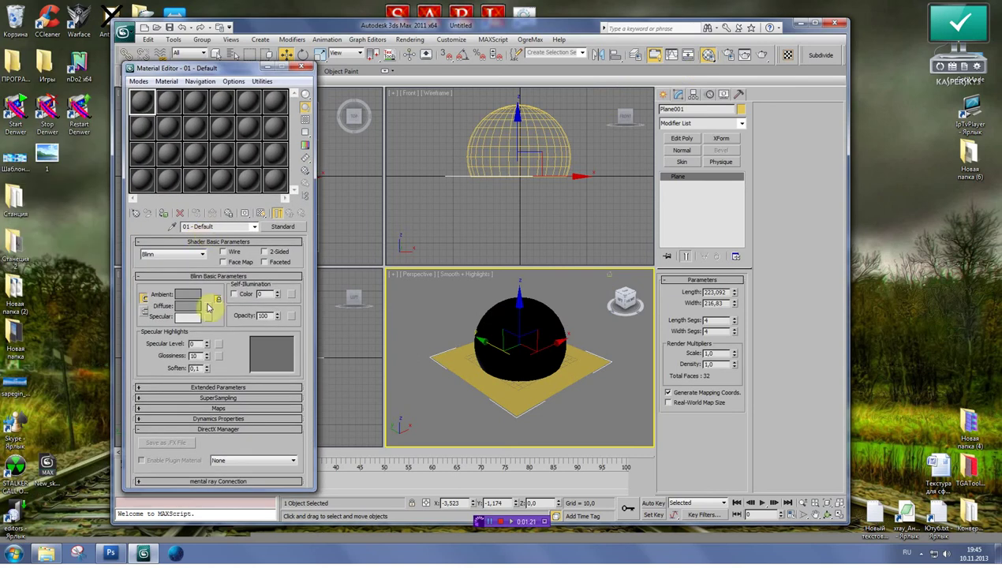
{"action": "left_click", "coordinate": [268, 294]}
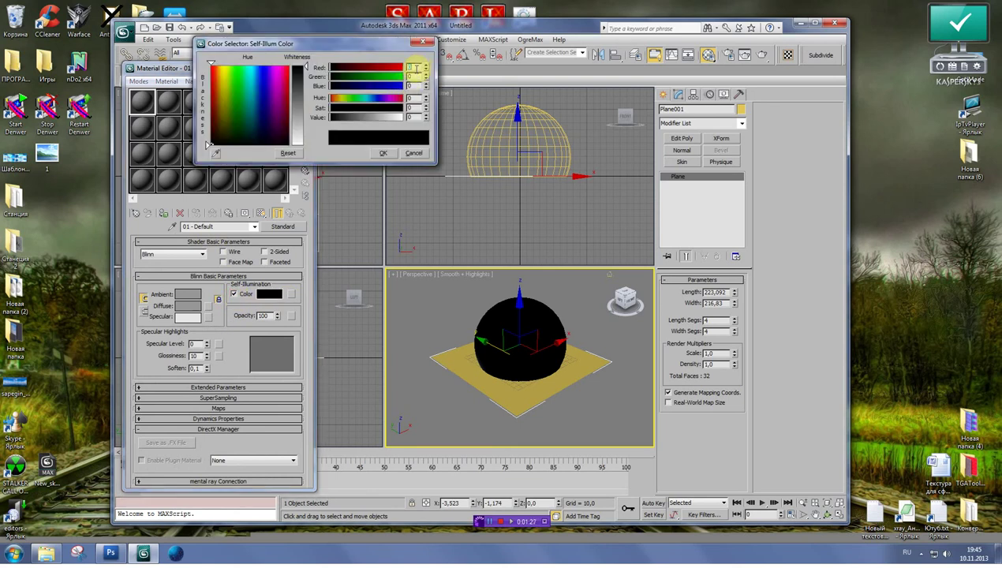
{"action": "left_click", "coordinate": [412, 76]}
{"action": "type", "text": "77"}
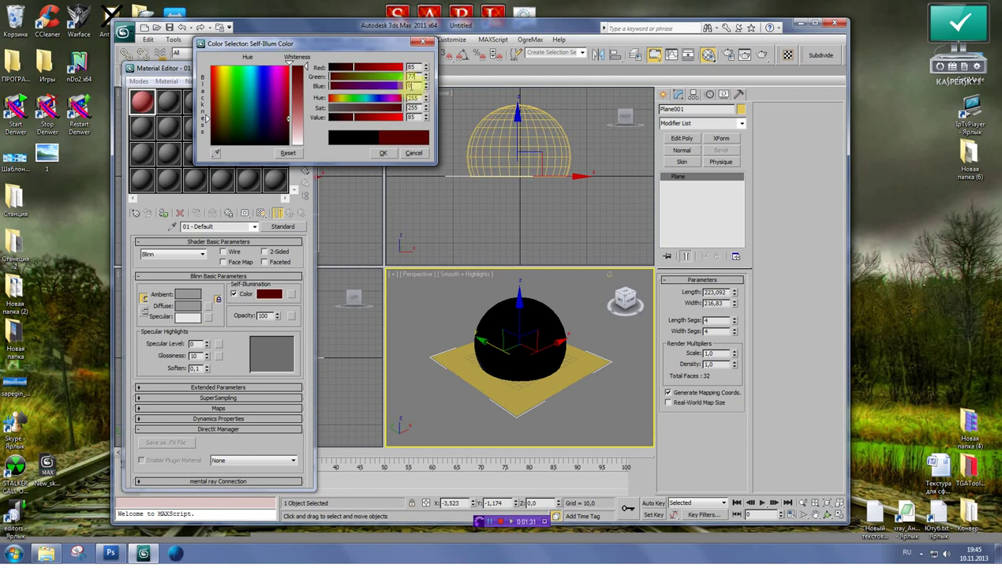
{"action": "left_click", "coordinate": [412, 86]}
{"action": "type", "text": "90"}
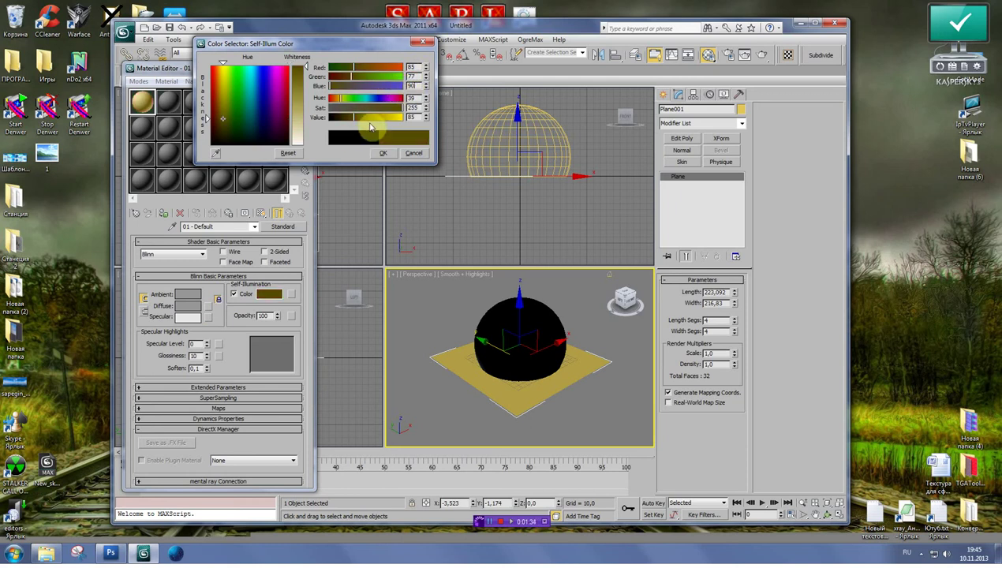
{"action": "key", "text": "Return"}
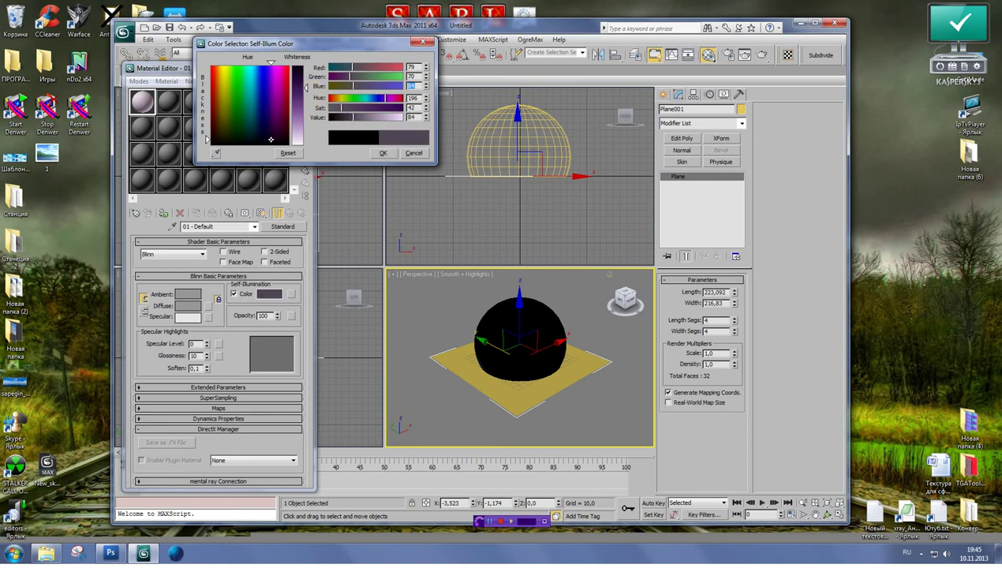
{"action": "left_click", "coordinate": [383, 152]}
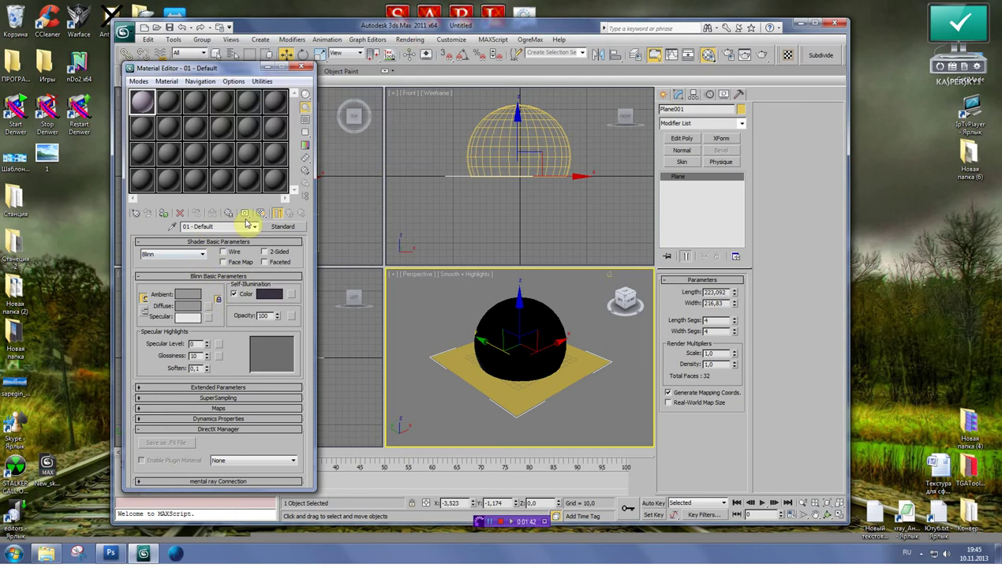
{"action": "left_click", "coordinate": [162, 215]}
{"action": "left_click_drag", "start_coordinate": [629, 297], "coordinate": [622, 300]}
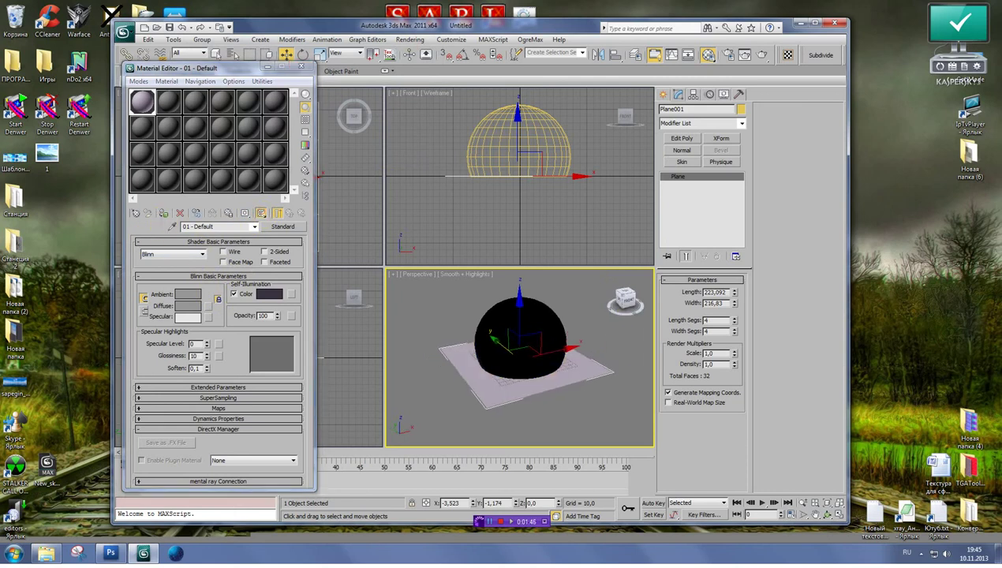
- Render a test frame and open the plane material's Diffuse colour picker
{"action": "left_click", "coordinate": [765, 57]}
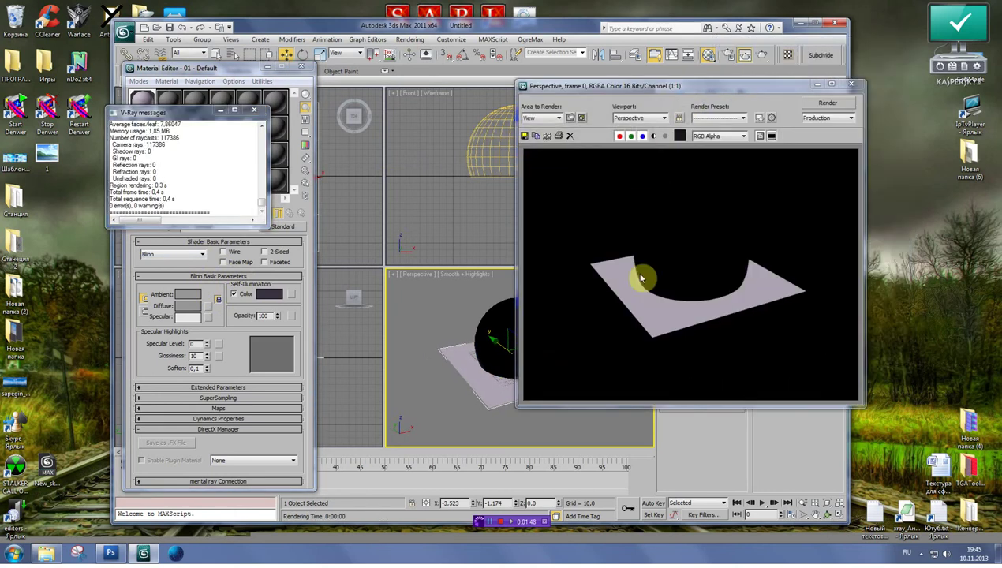
{"action": "left_click", "coordinate": [850, 85]}
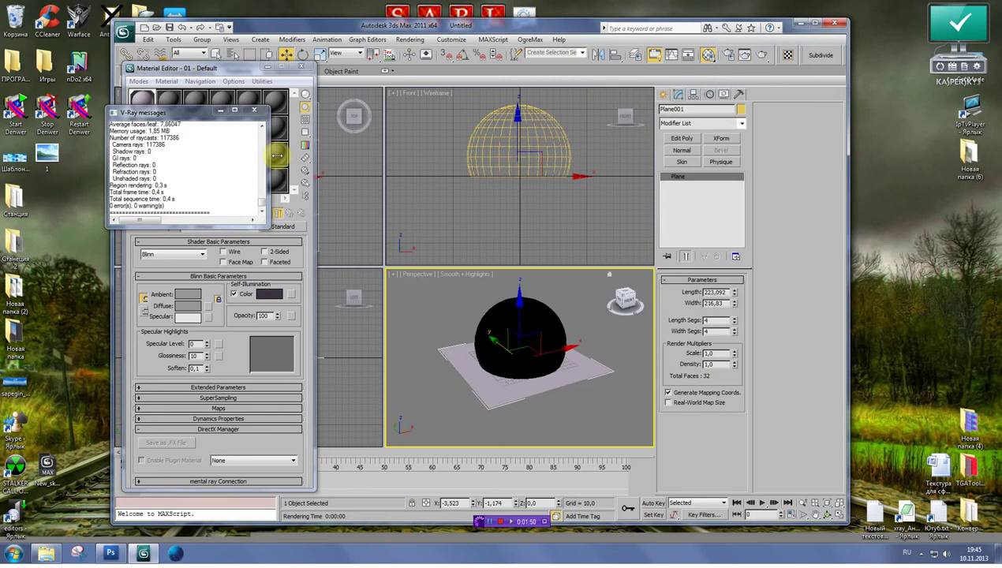
{"action": "left_click", "coordinate": [255, 110]}
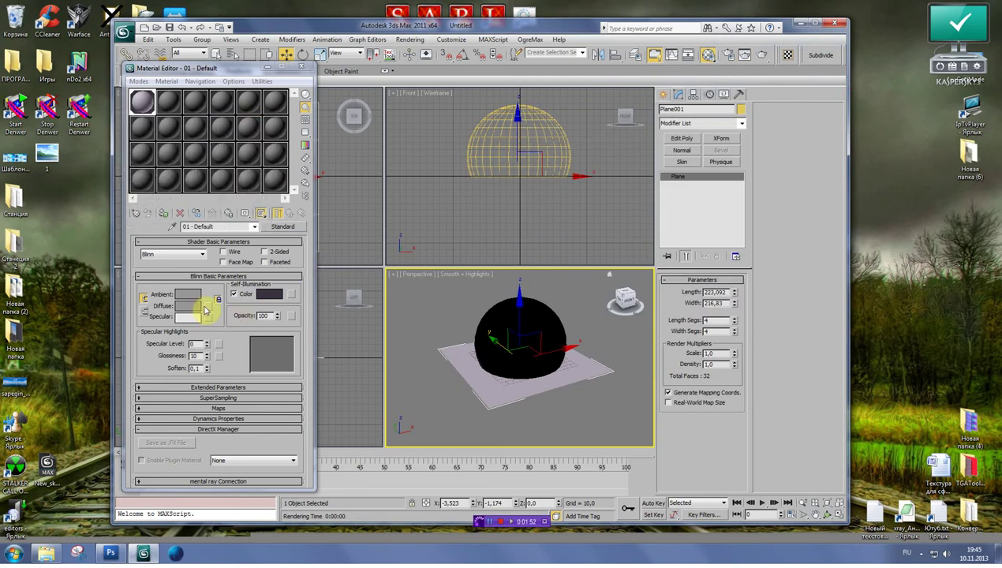
{"action": "left_click", "coordinate": [190, 305]}
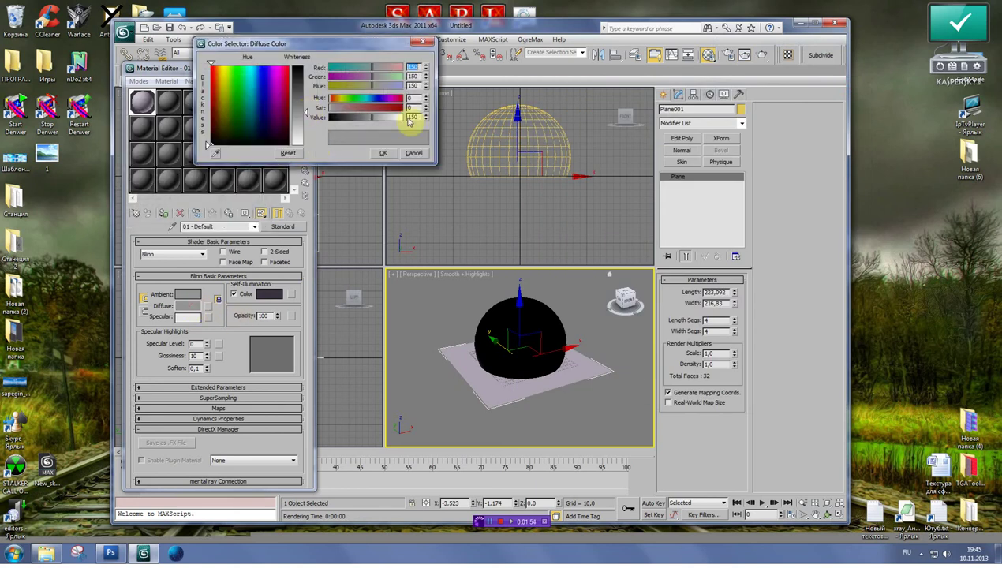
{"action": "left_click", "coordinate": [763, 58]}
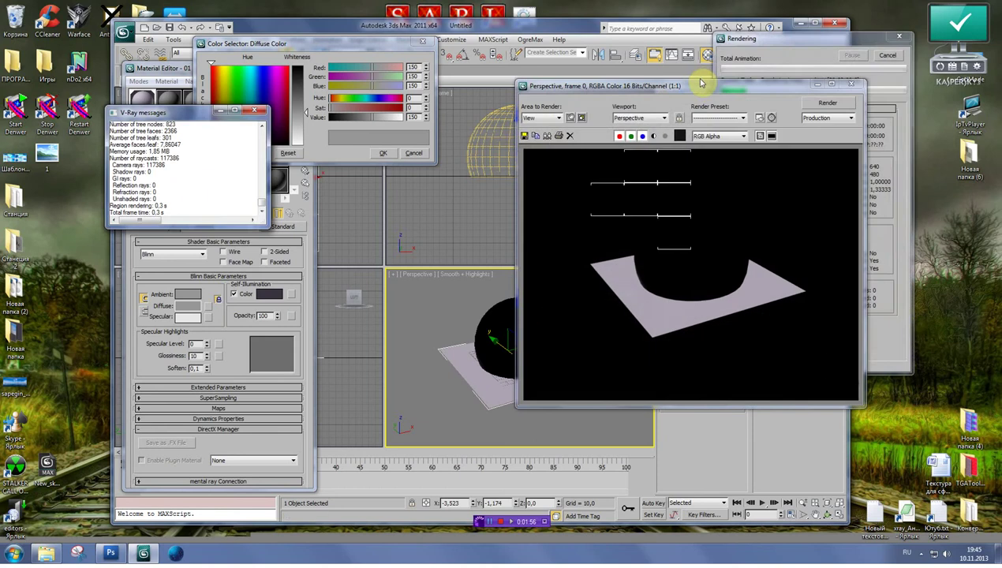
- Try darker diffuse values of 82, 45, 27 and 13, re-rendering after each
{"action": "left_click", "coordinate": [254, 110]}
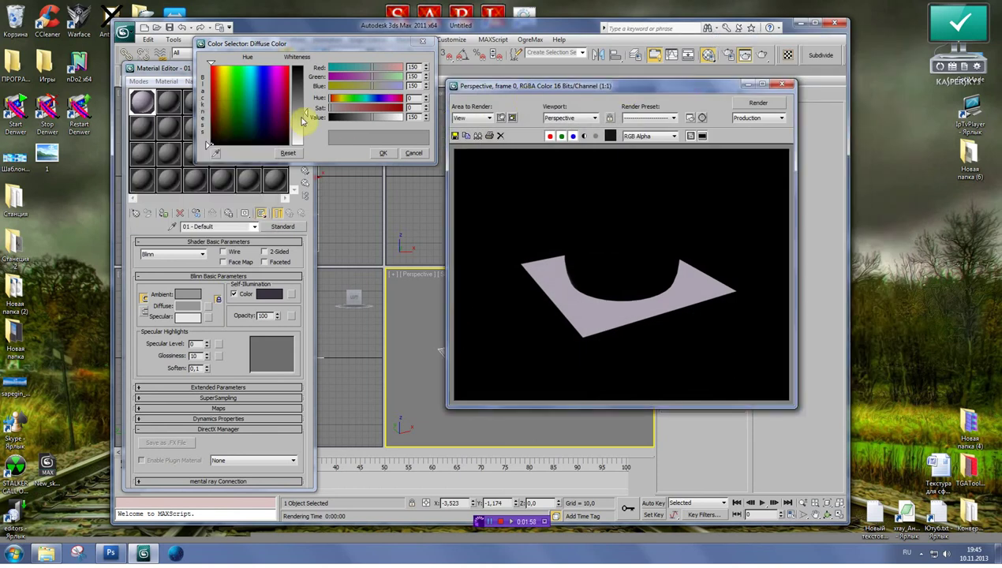
{"action": "mouse_move", "coordinate": [208, 95]}
{"action": "left_mouse_down"}
{"action": "mouse_move", "coordinate": [209, 144]}
{"action": "mouse_move", "coordinate": [353, 148]}
{"action": "left_mouse_up"}
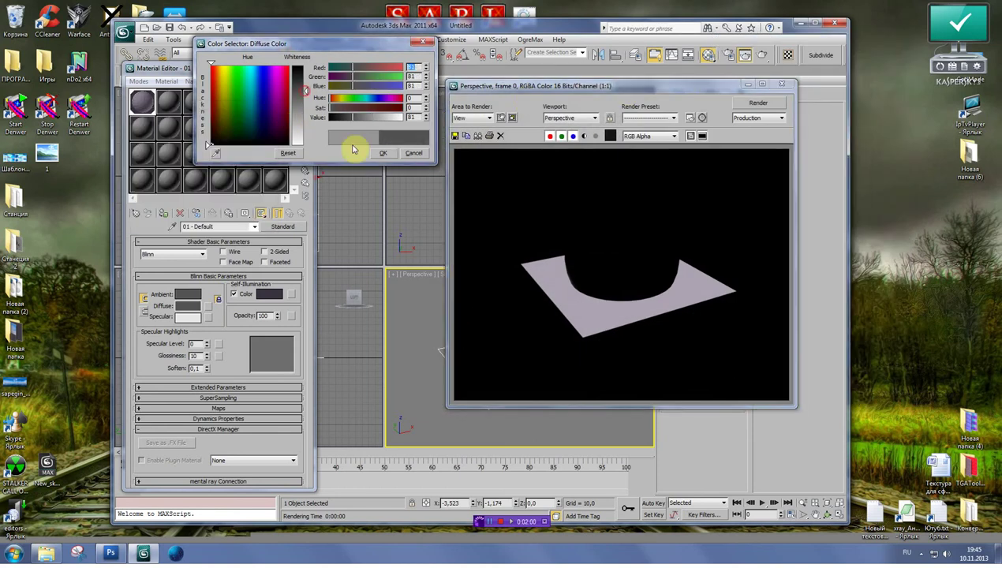
{"action": "left_click", "coordinate": [754, 104]}
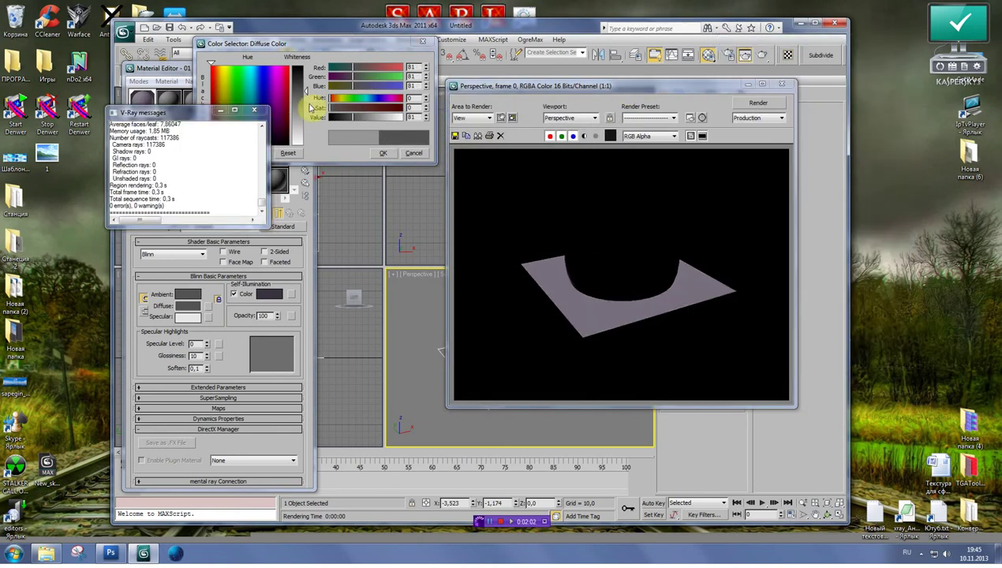
{"action": "left_click_drag", "start_coordinate": [306, 94], "coordinate": [306, 130]}
{"action": "left_click", "coordinate": [762, 106]}
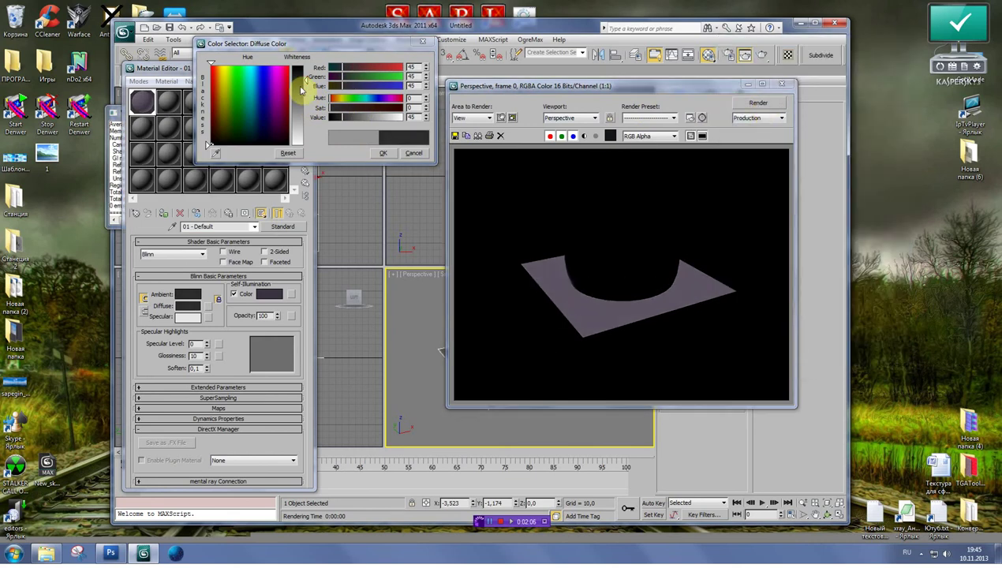
{"action": "left_click_drag", "start_coordinate": [307, 131], "coordinate": [306, 142]}
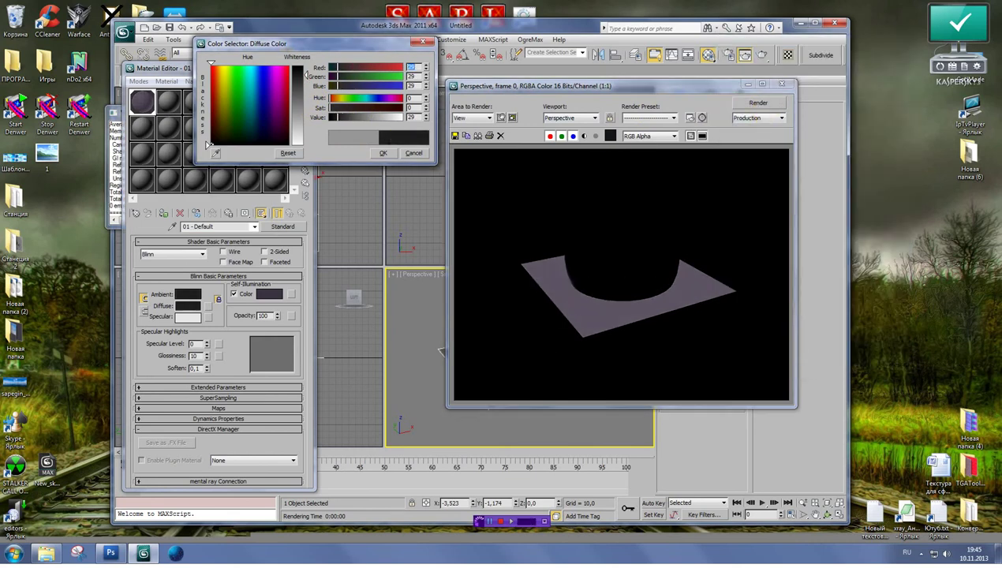
{"action": "left_click", "coordinate": [759, 103]}
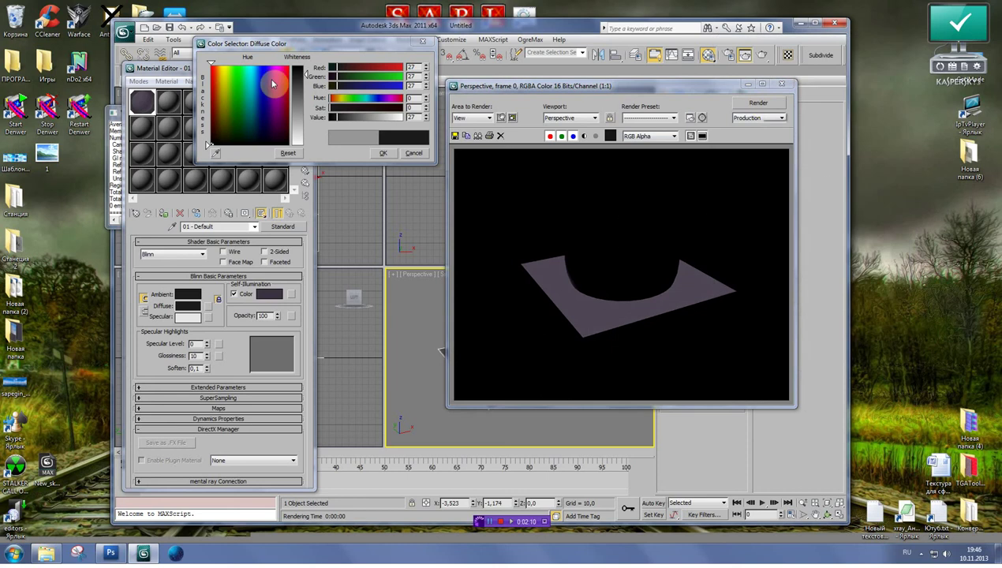
{"action": "left_click_drag", "start_coordinate": [306, 76], "coordinate": [307, 83]}
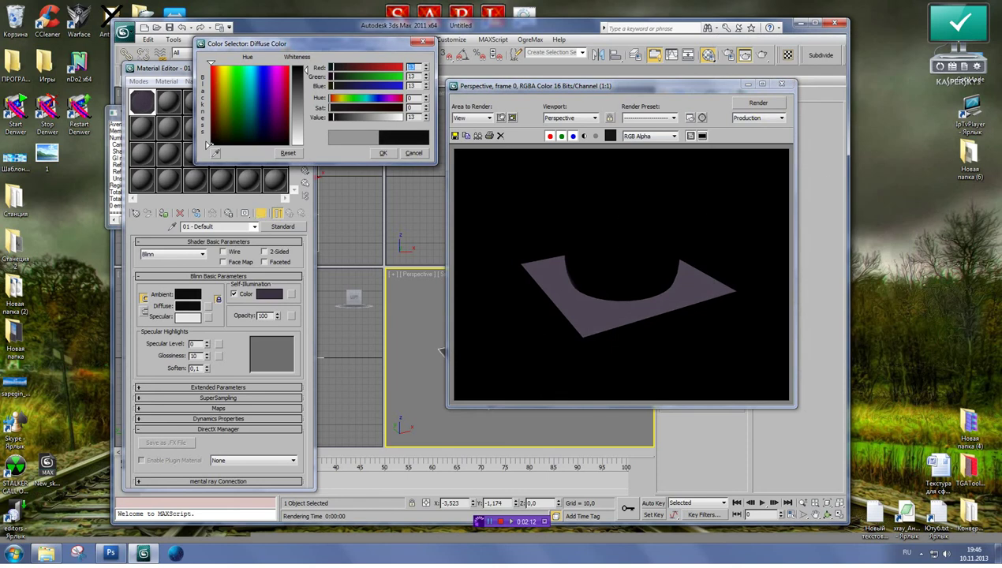
{"action": "left_click", "coordinate": [767, 106]}
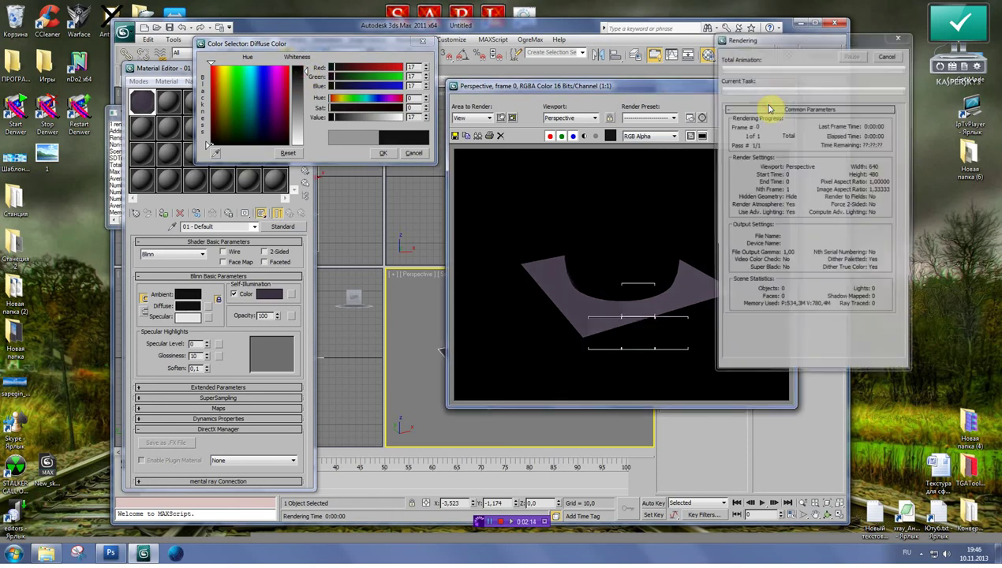
- Discard the trial, set the diffuse colour to near-black 17, and render to check
{"action": "left_click", "coordinate": [430, 71]}
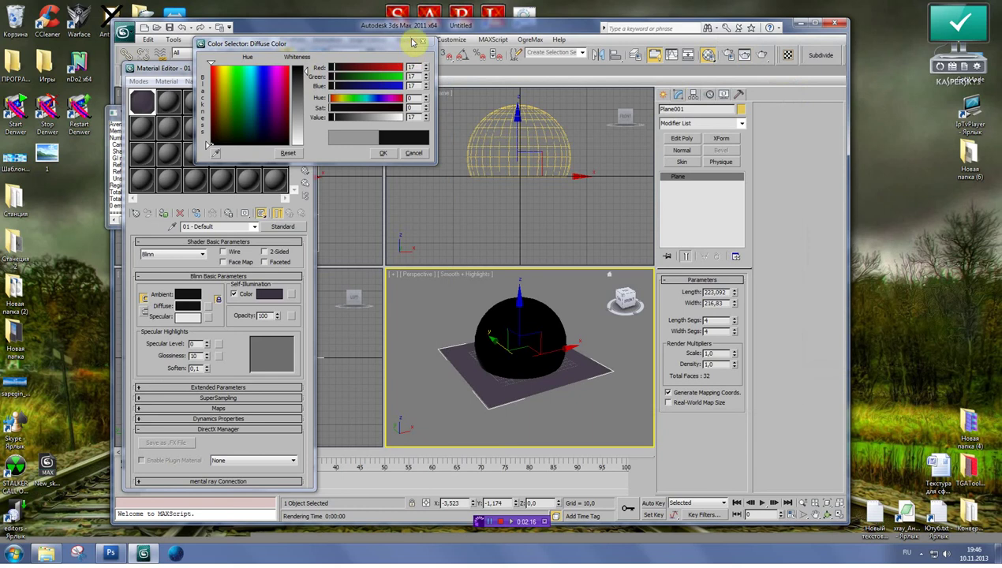
{"action": "left_click", "coordinate": [420, 43]}
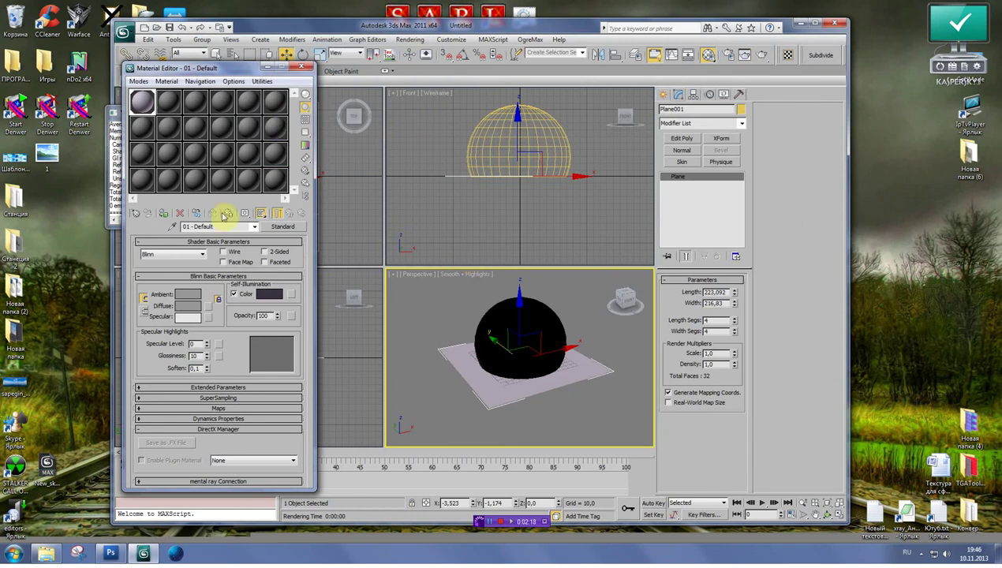
{"action": "left_click", "coordinate": [195, 307]}
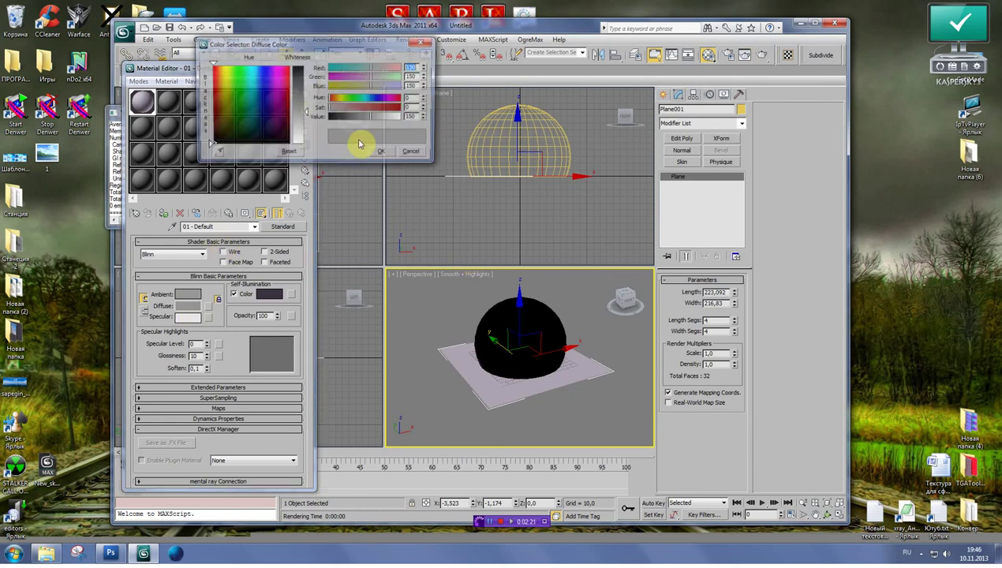
{"action": "left_click_drag", "start_coordinate": [299, 113], "coordinate": [298, 69]}
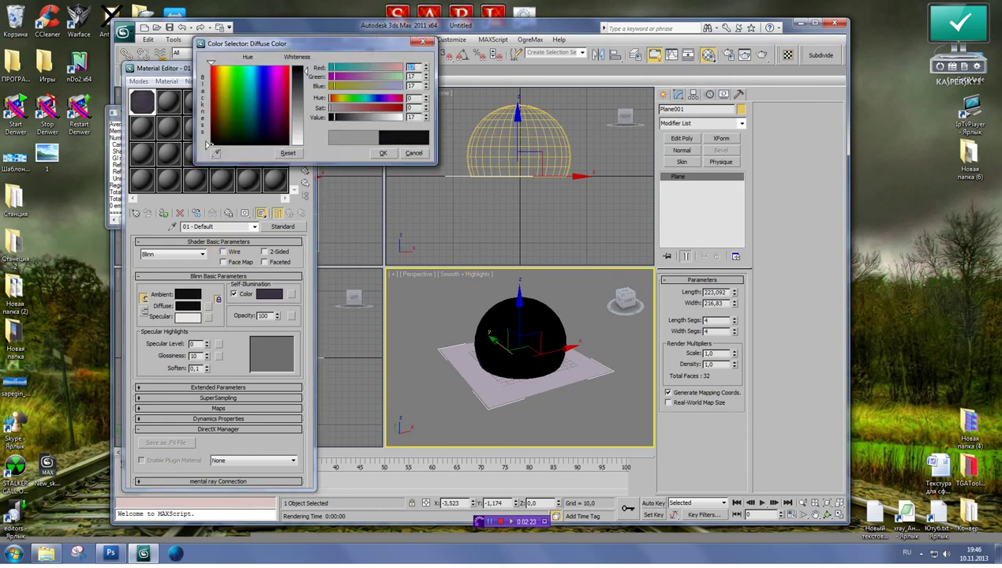
{"action": "left_click", "coordinate": [383, 154]}
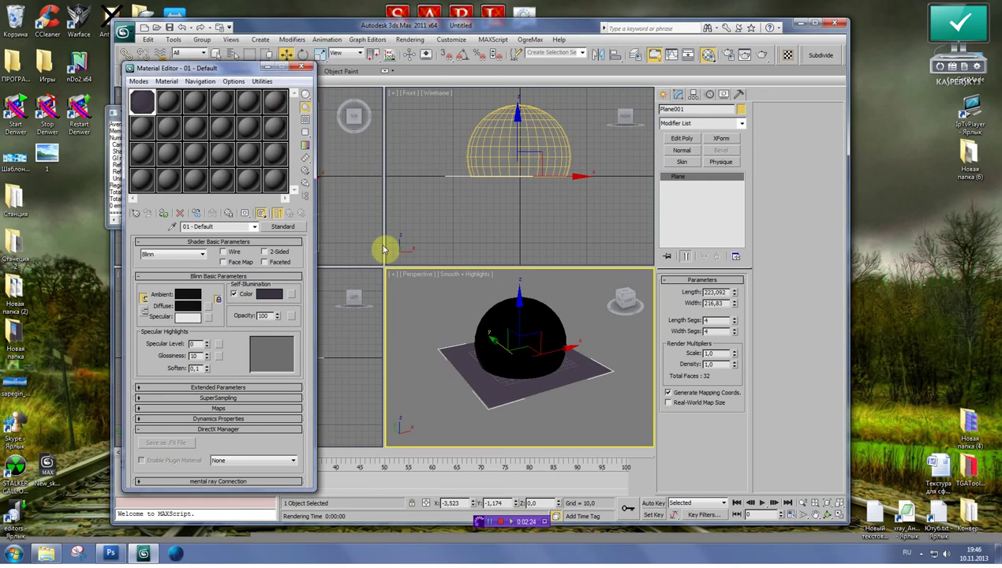
{"action": "left_click", "coordinate": [763, 57]}
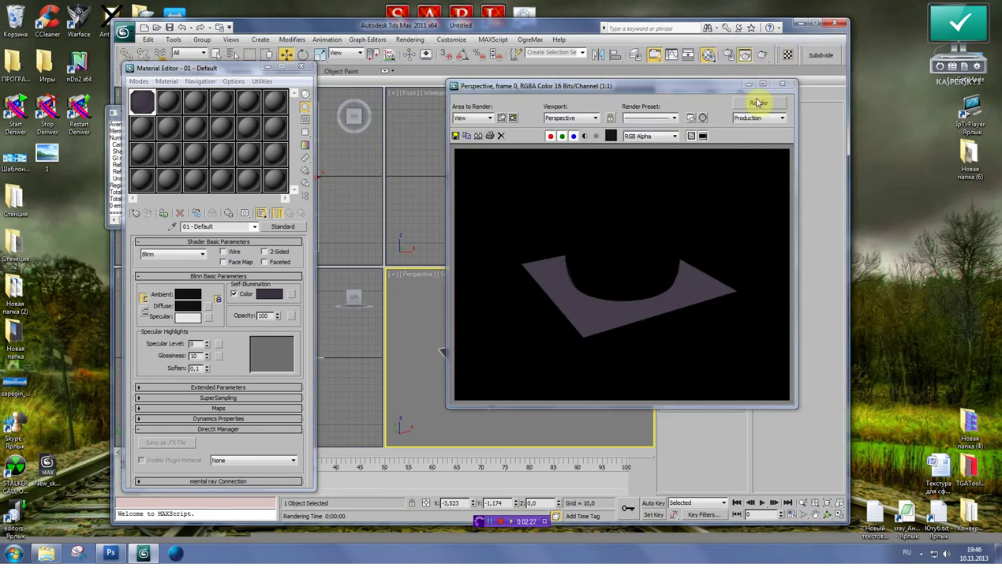
{"action": "left_click", "coordinate": [779, 87]}
{"action": "left_click", "coordinate": [169, 101]}
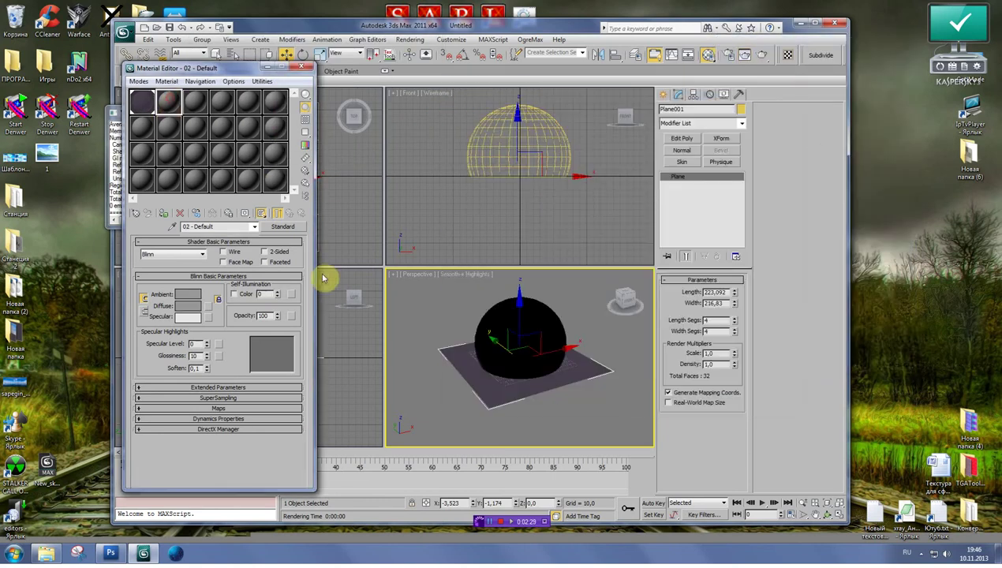
- Give material 02 a 1.tga bitmap as its Self-Illumination map and assign it to the sphere
{"action": "left_click", "coordinate": [626, 301]}
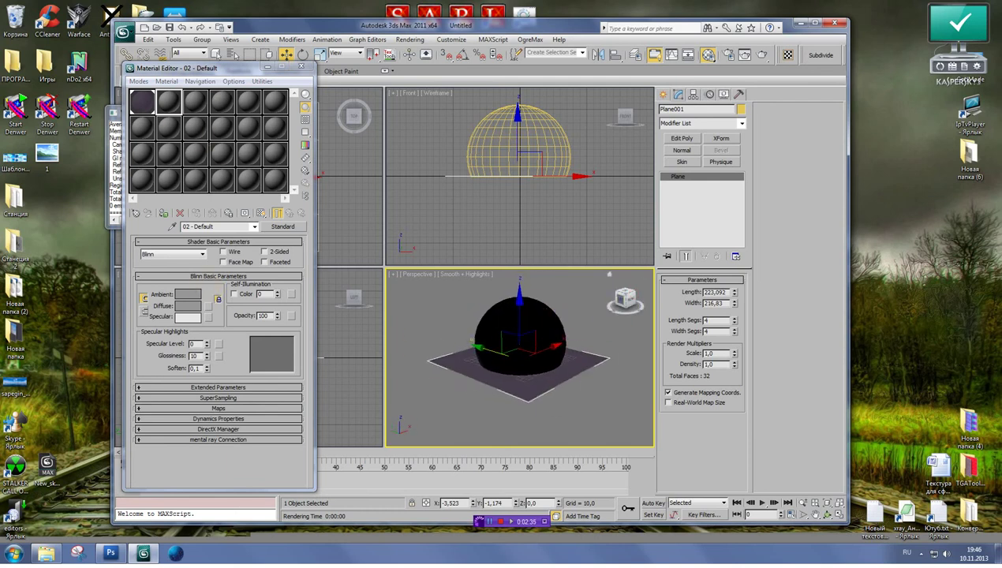
{"action": "left_click_drag", "start_coordinate": [625, 298], "coordinate": [628, 304]}
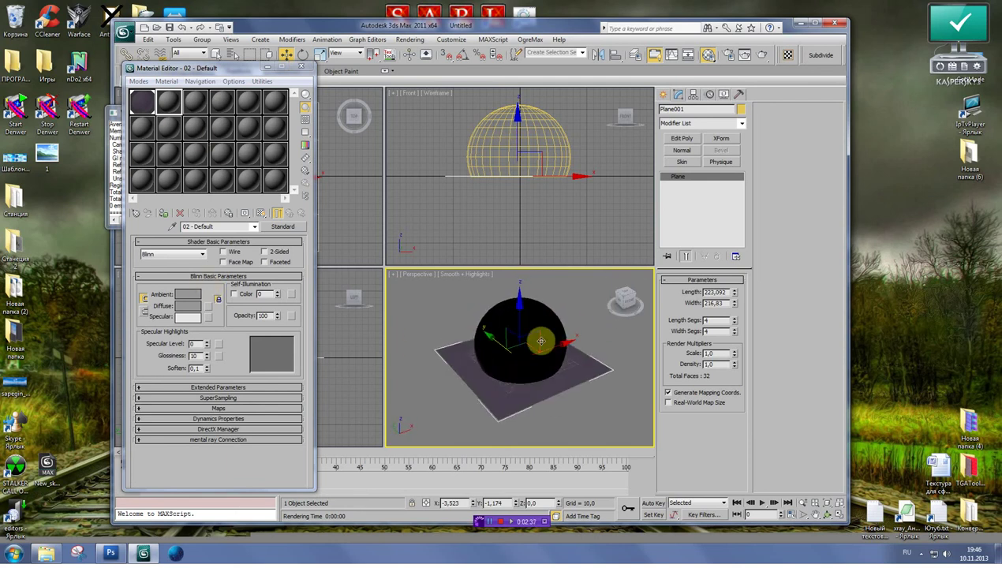
{"action": "left_click", "coordinate": [525, 320]}
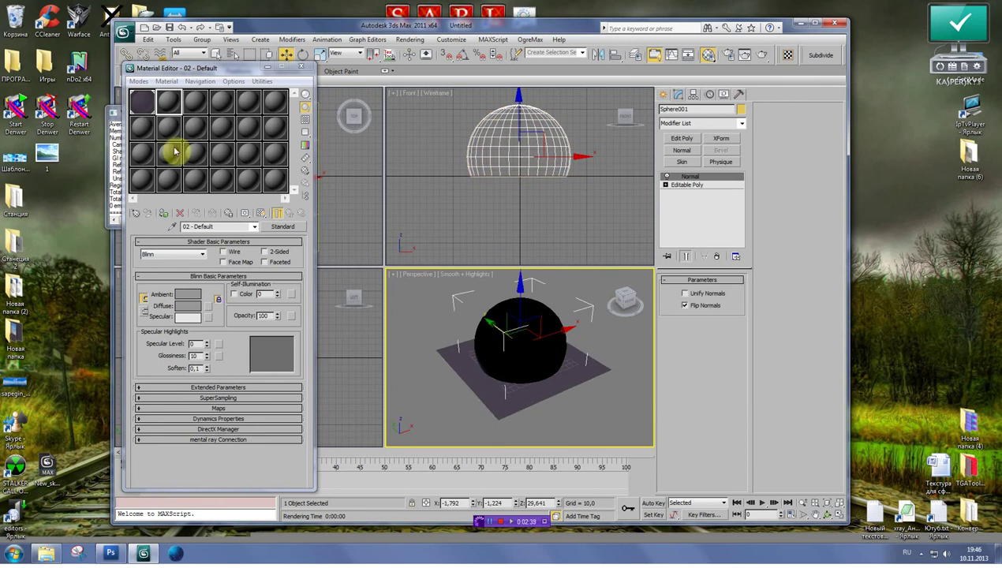
{"action": "left_click", "coordinate": [209, 306]}
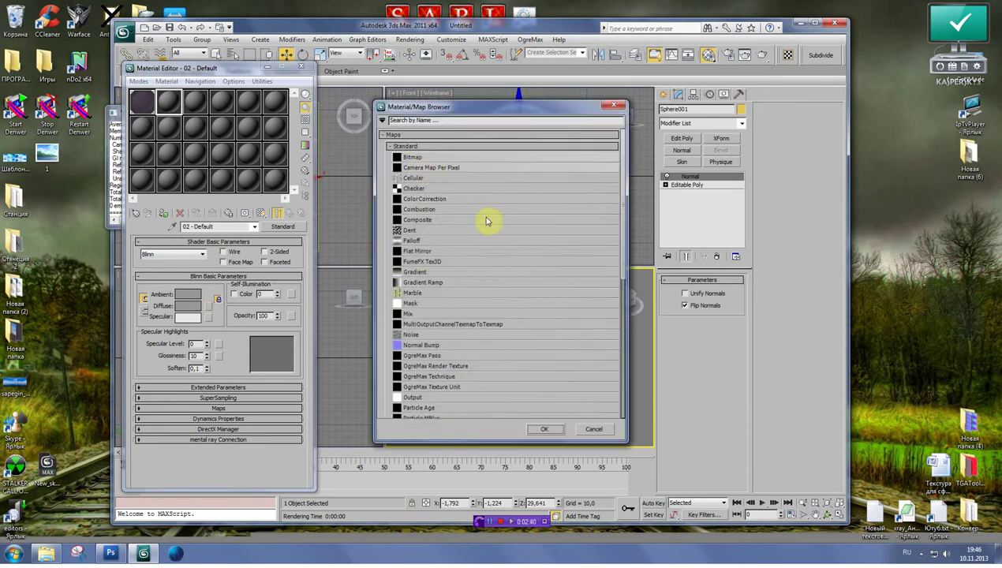
{"action": "left_click", "coordinate": [593, 428]}
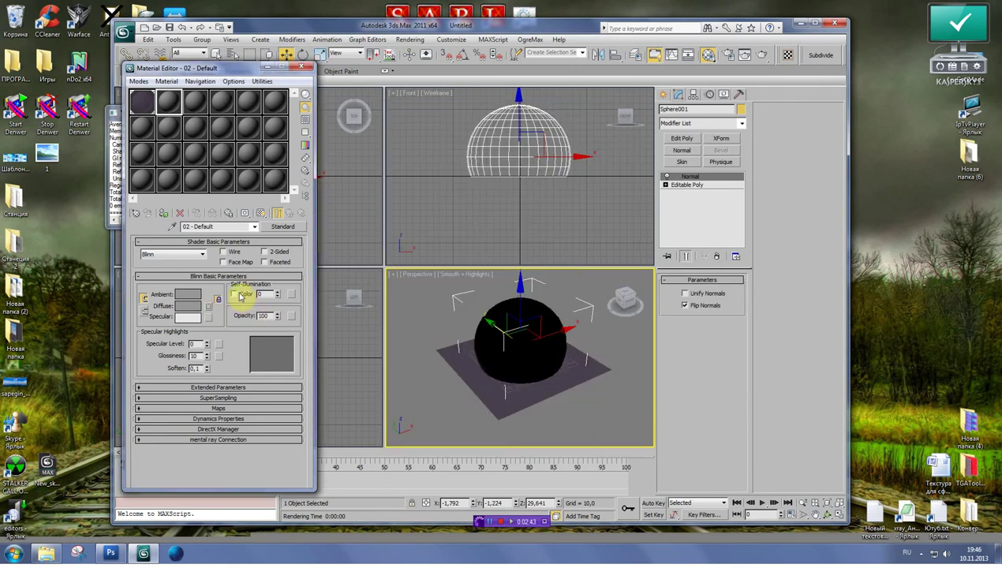
{"action": "left_click", "coordinate": [233, 294]}
{"action": "left_click", "coordinate": [291, 294]}
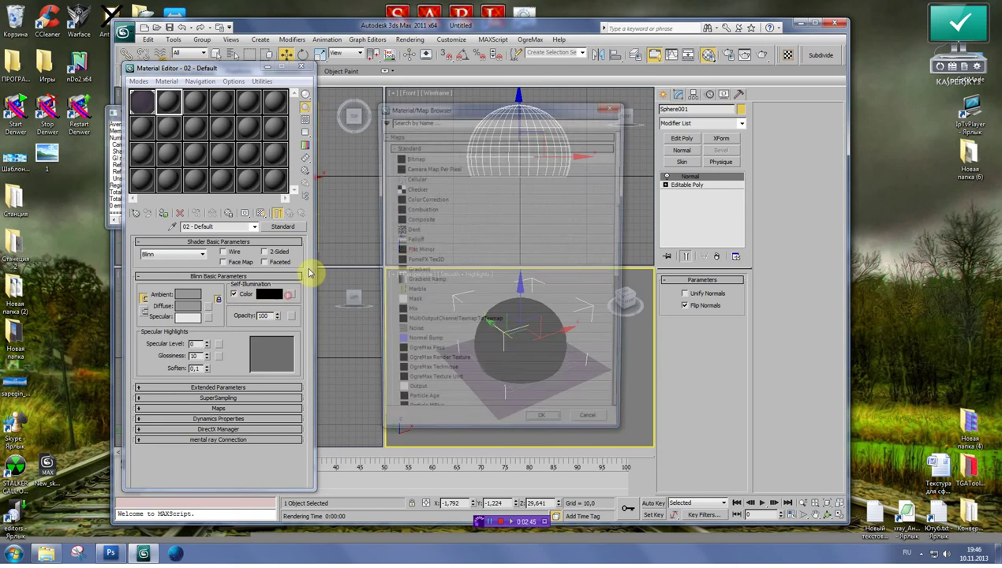
{"action": "double_click", "coordinate": [412, 157]}
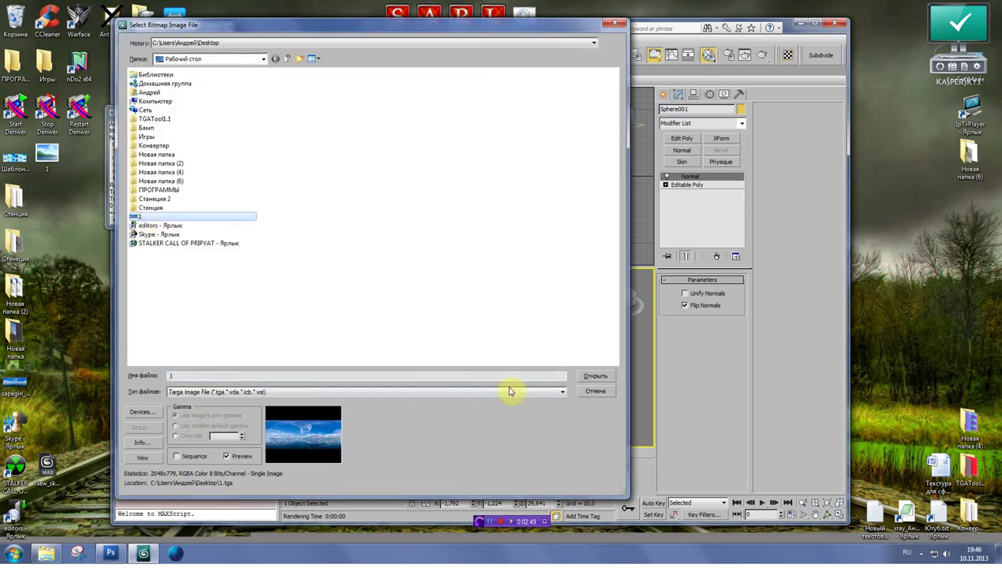
{"action": "left_click", "coordinate": [594, 377]}
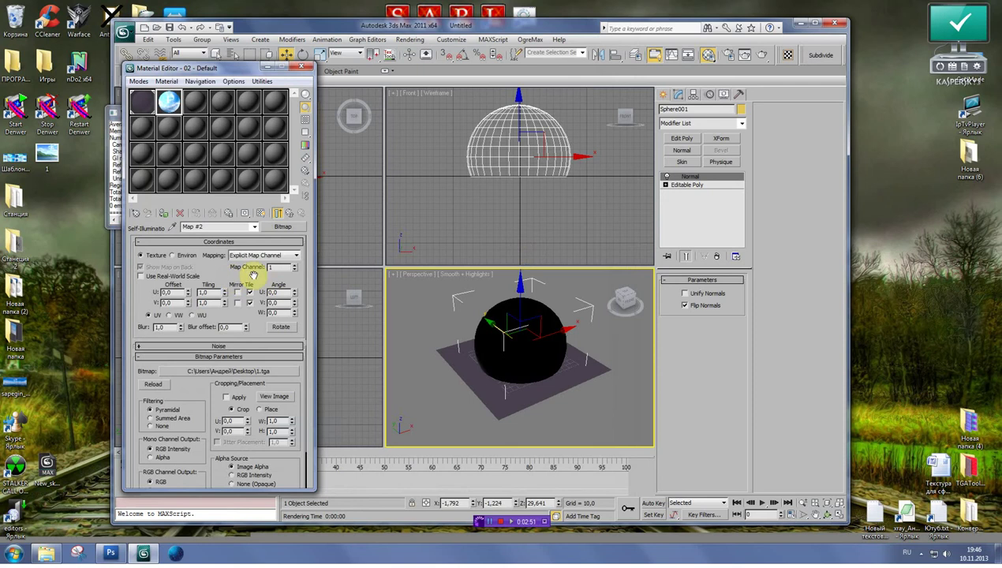
{"action": "left_click", "coordinate": [163, 214]}
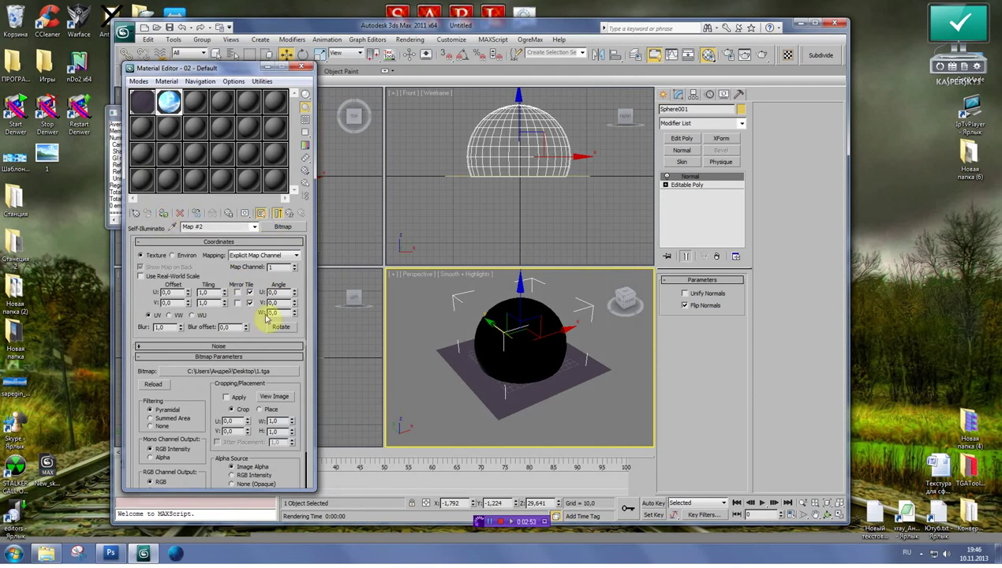
{"action": "left_click_drag", "start_coordinate": [629, 304], "coordinate": [623, 298]}
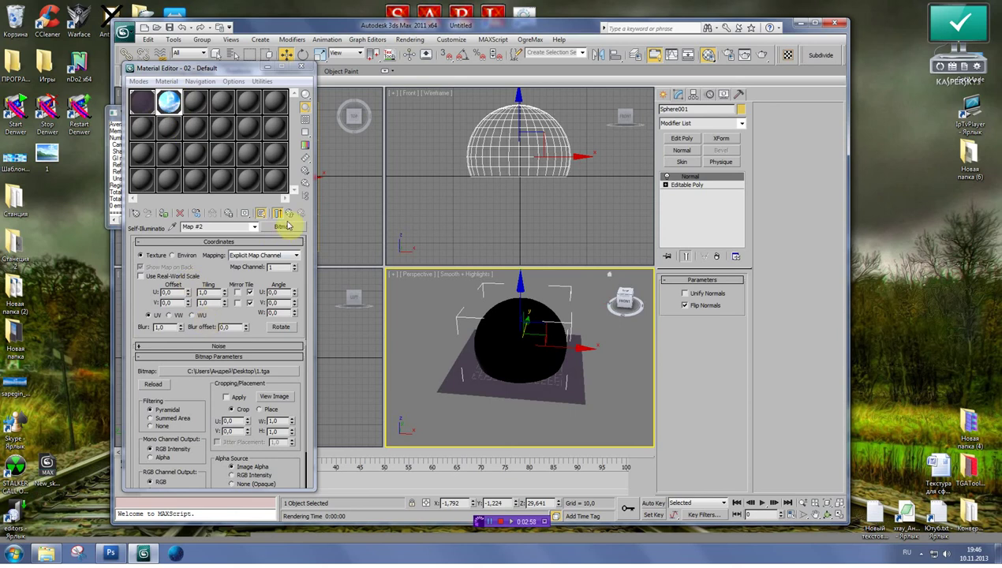
- Show the 1.tga sky texture on the sphere in viewports, leaving its diffuse colour unchanged
{"action": "left_click", "coordinate": [281, 214]}
{"action": "left_click", "coordinate": [188, 313]}
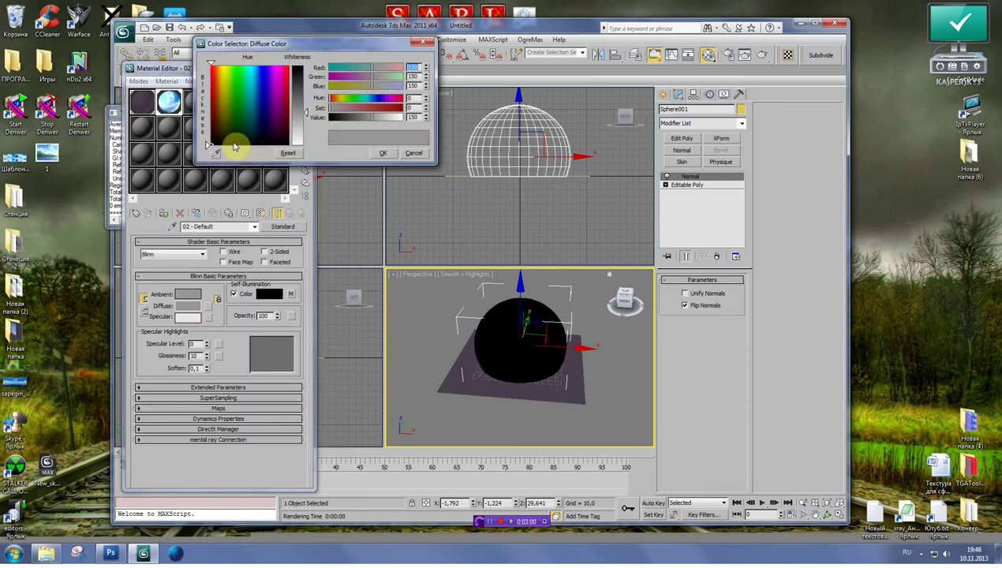
{"action": "left_click_drag", "start_coordinate": [306, 114], "coordinate": [307, 111]}
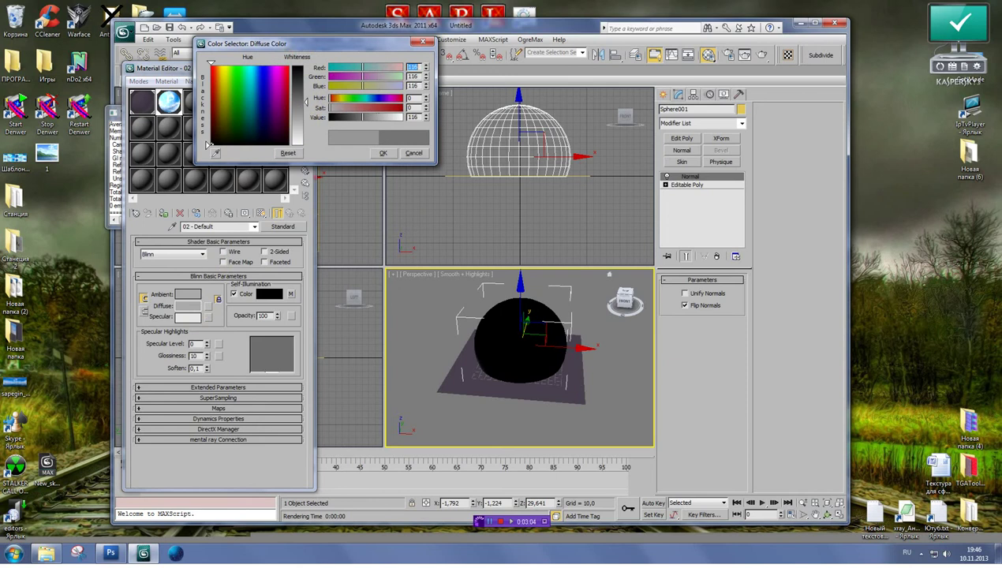
{"action": "left_click_drag", "start_coordinate": [305, 111], "coordinate": [302, 88]}
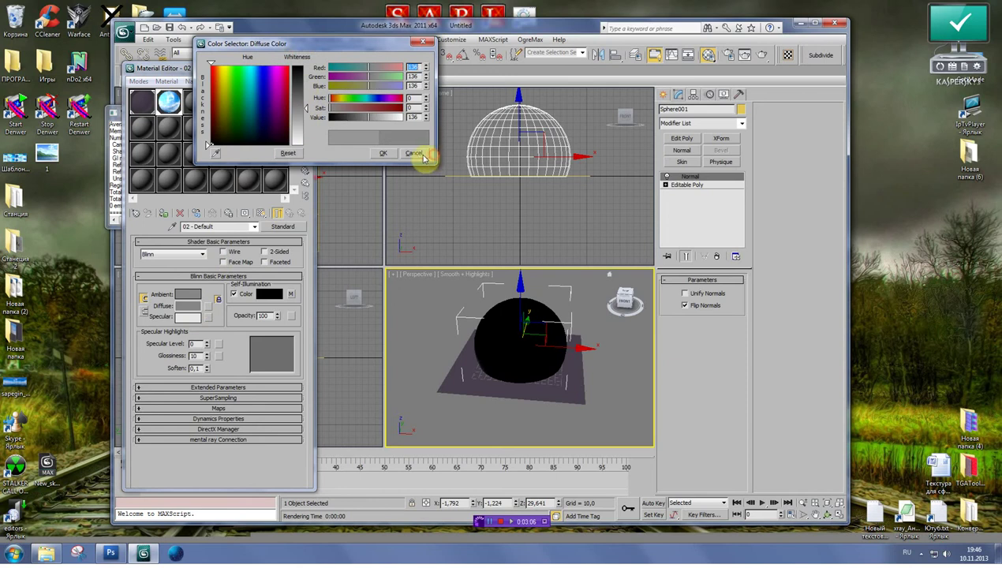
{"action": "left_click", "coordinate": [413, 153]}
- Maximize the window and orbit and zoom the perspective view to show more ground
{"action": "left_click", "coordinate": [624, 301]}
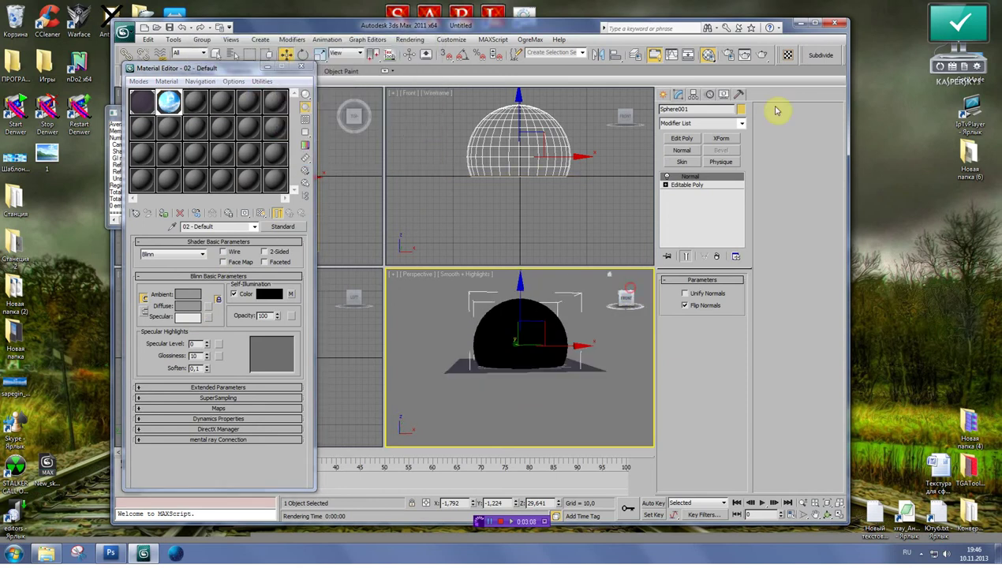
{"action": "left_click", "coordinate": [818, 22]}
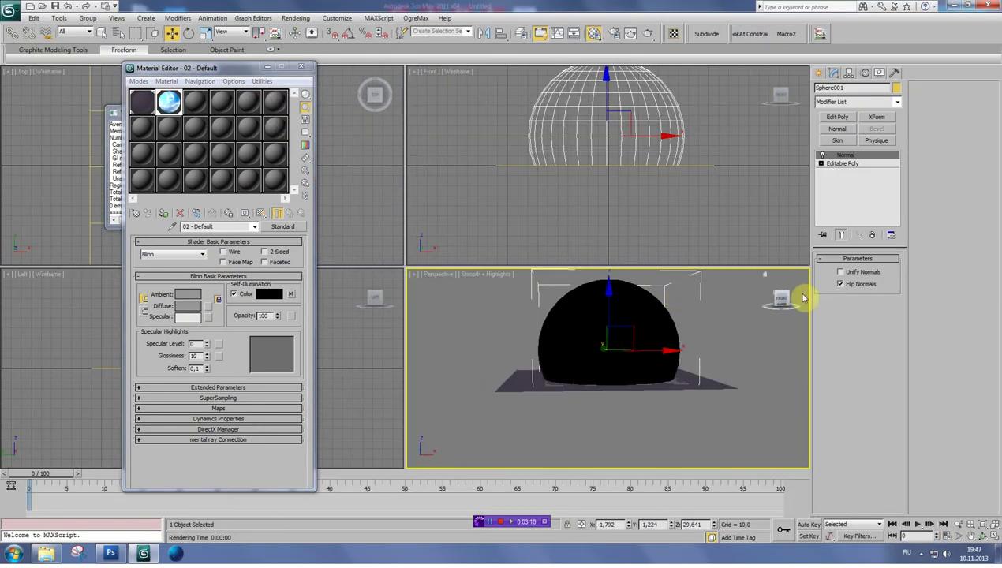
{"action": "left_click_drag", "start_coordinate": [774, 314], "coordinate": [720, 198]}
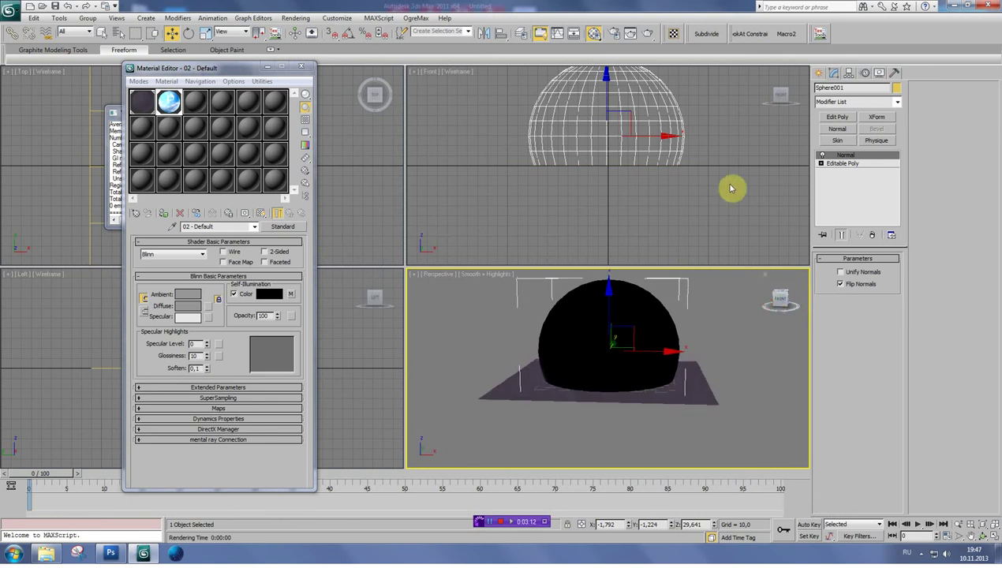
{"action": "scroll", "coordinate": [634, 189], "scroll_direction": "up", "scroll_amount": 3}
{"action": "scroll", "coordinate": [630, 205], "scroll_direction": "up", "scroll_amount": 3}
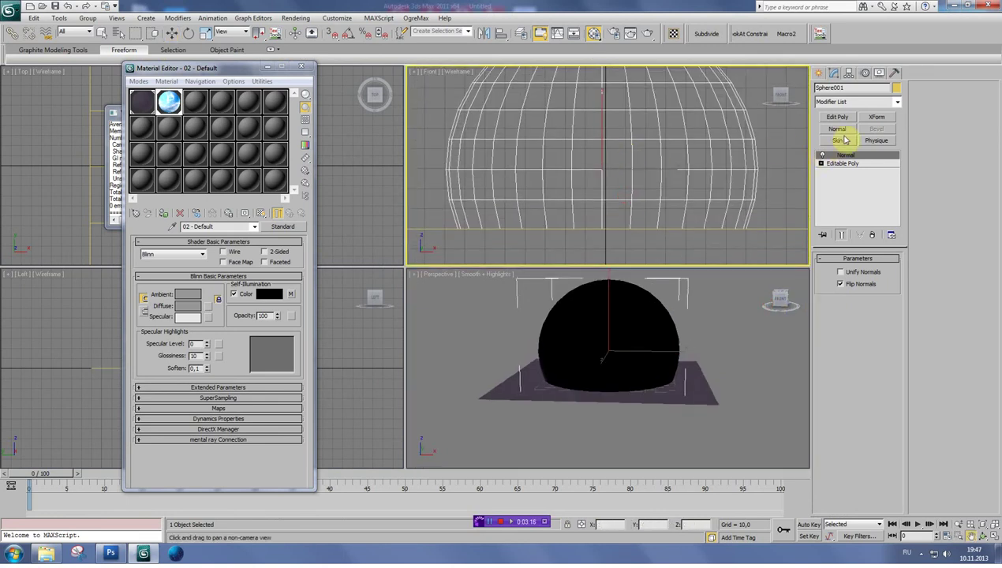
{"action": "left_click", "coordinate": [819, 73]}
- Create a target camera, Camera001, inside the sky dome in the Front viewport
{"action": "left_click", "coordinate": [861, 92]}
{"action": "left_click", "coordinate": [838, 141]}
{"action": "mouse_move", "coordinate": [618, 207]}
{"action": "left_mouse_down"}
{"action": "mouse_move", "coordinate": [584, 192]}
{"action": "mouse_move", "coordinate": [611, 203]}
{"action": "left_mouse_up"}
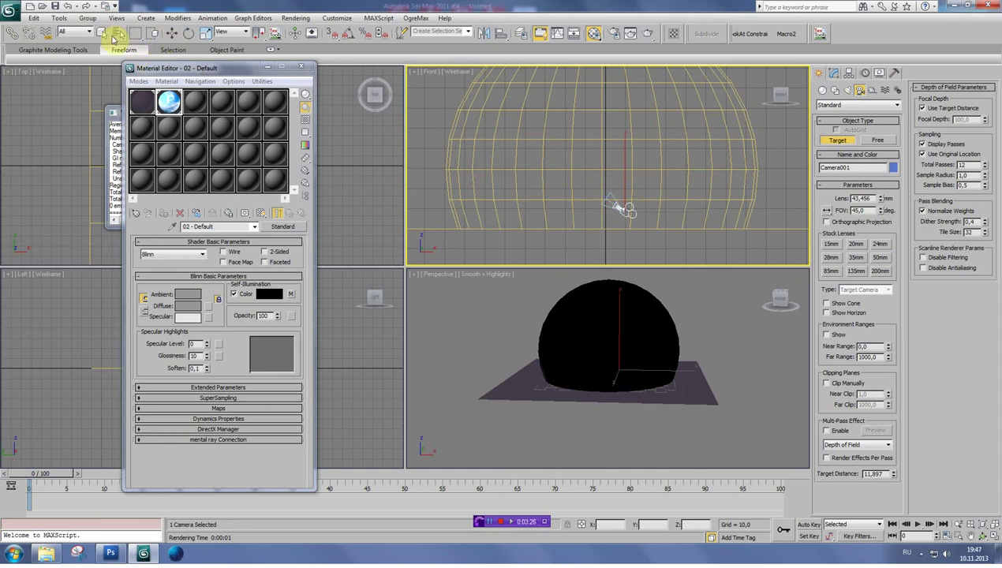
{"action": "left_click", "coordinate": [113, 36]}
{"action": "left_click", "coordinate": [613, 199]}
{"action": "left_click", "coordinate": [607, 199]}
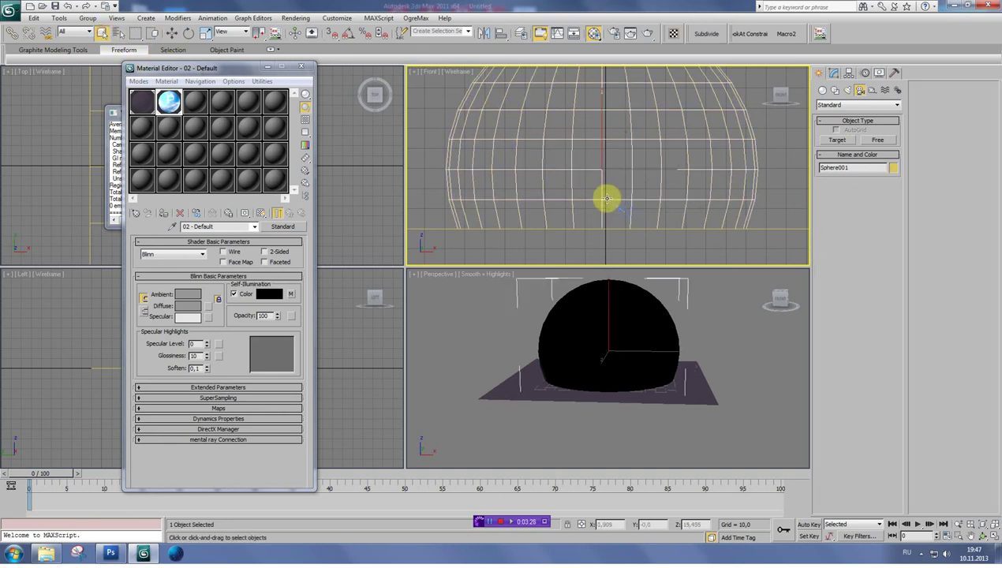
{"action": "left_click", "coordinate": [607, 201]}
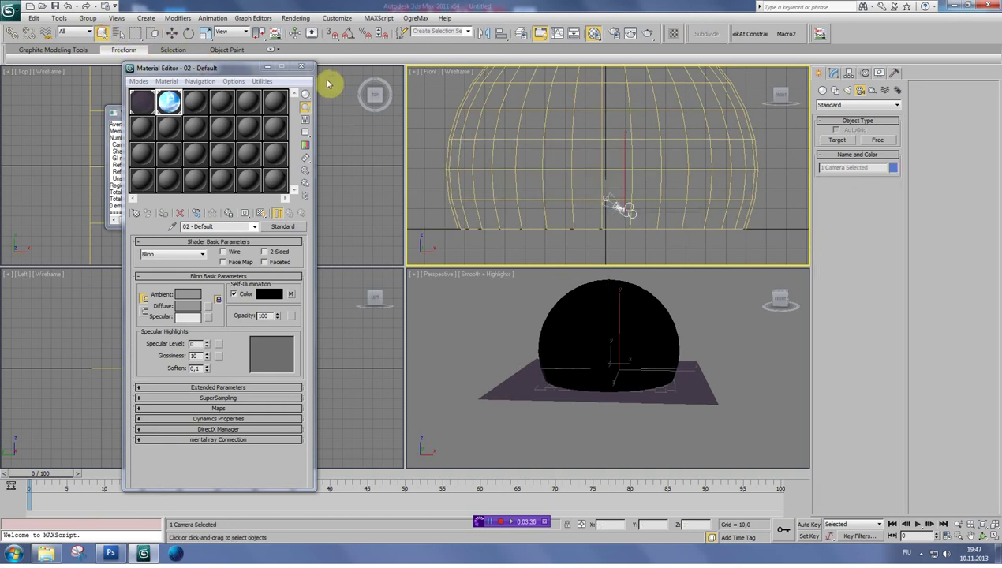
- Pick out Camera001 and its target from the sky dome in the Front viewport
{"action": "scroll", "coordinate": [607, 225], "scroll_direction": "up", "scroll_amount": 3}
{"action": "left_click", "coordinate": [607, 231]}
{"action": "left_click", "coordinate": [604, 232]}
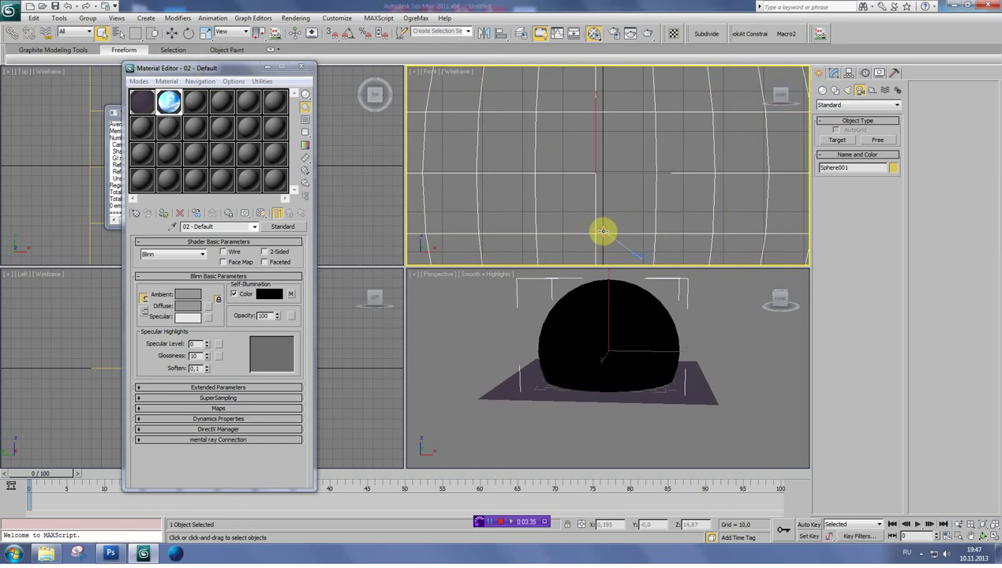
{"action": "left_click", "coordinate": [604, 232]}
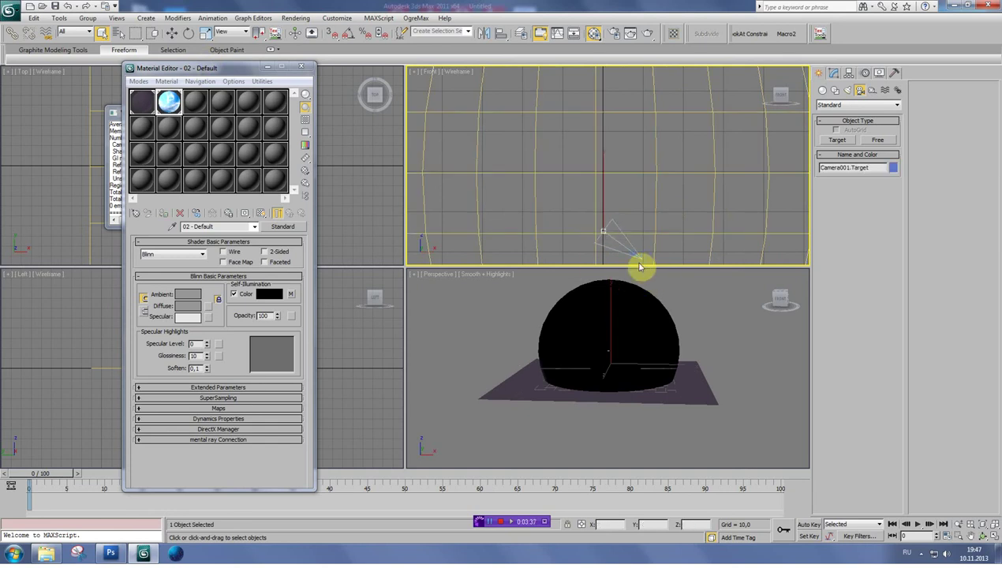
{"action": "left_click", "coordinate": [636, 253]}
{"action": "right_click", "coordinate": [695, 227]}
{"action": "right_click", "coordinate": [745, 318]}
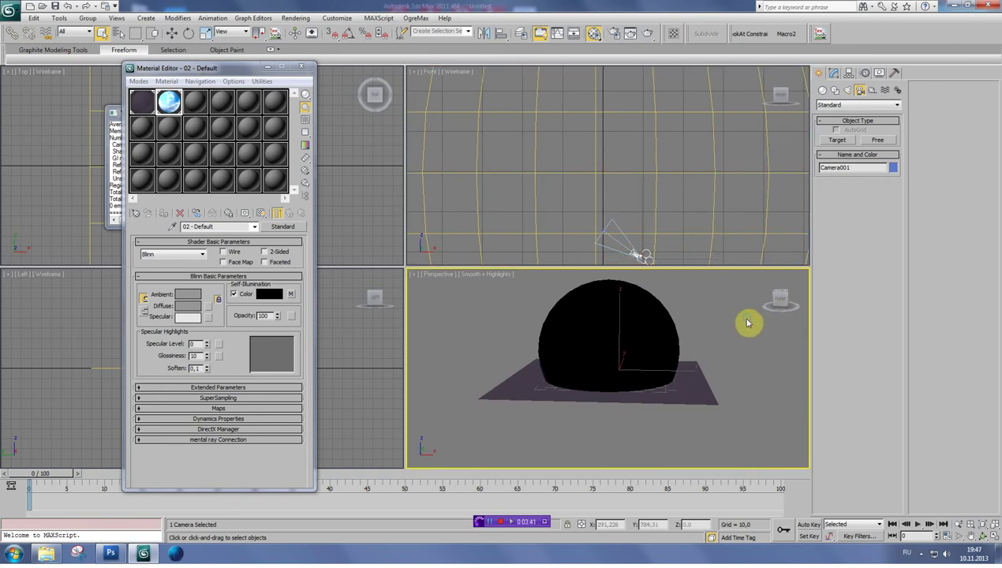
- Select Camera001 in the perspective view and zoom in on the sphere
{"action": "right_click", "coordinate": [604, 351]}
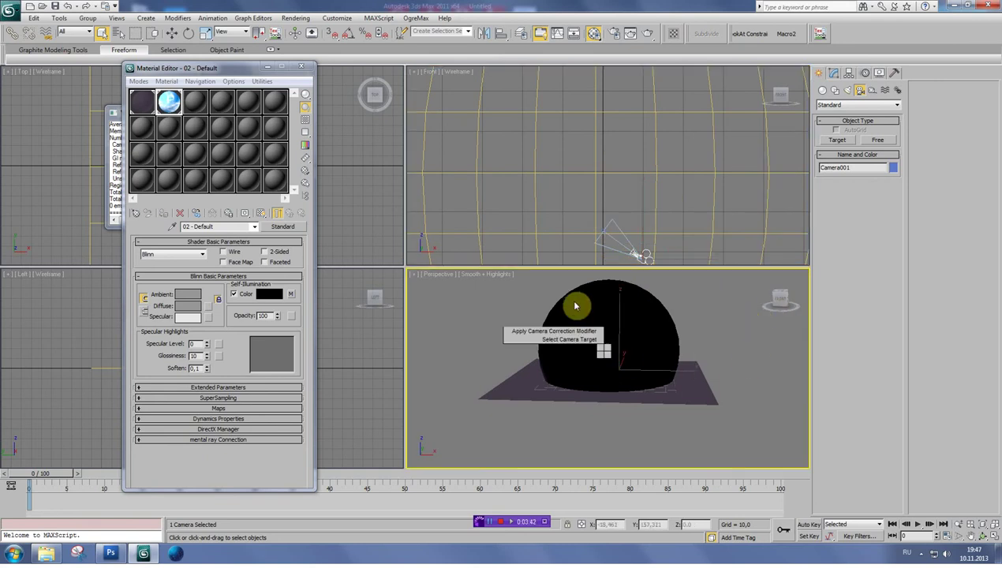
{"action": "left_click", "coordinate": [550, 340]}
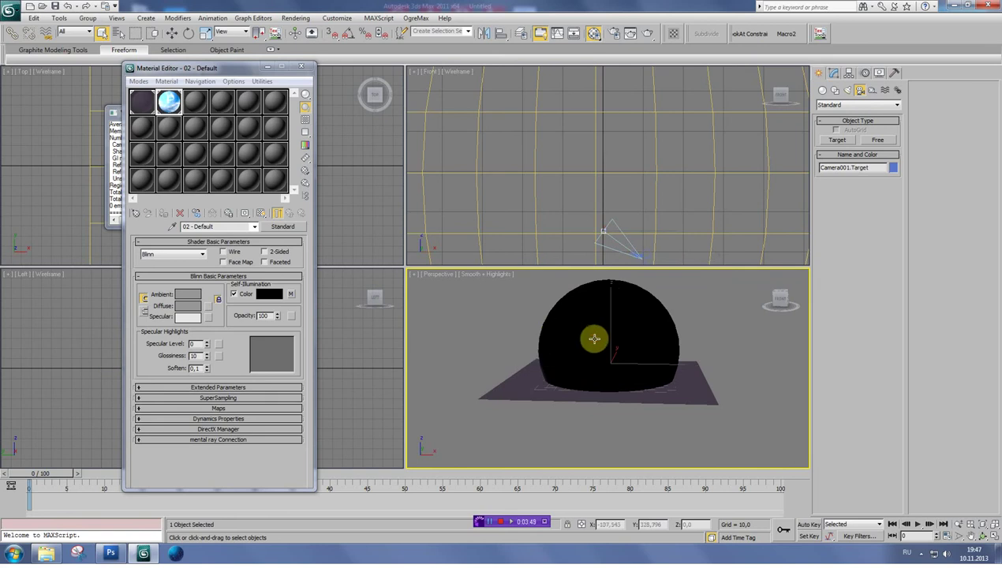
{"action": "right_click", "coordinate": [648, 365]}
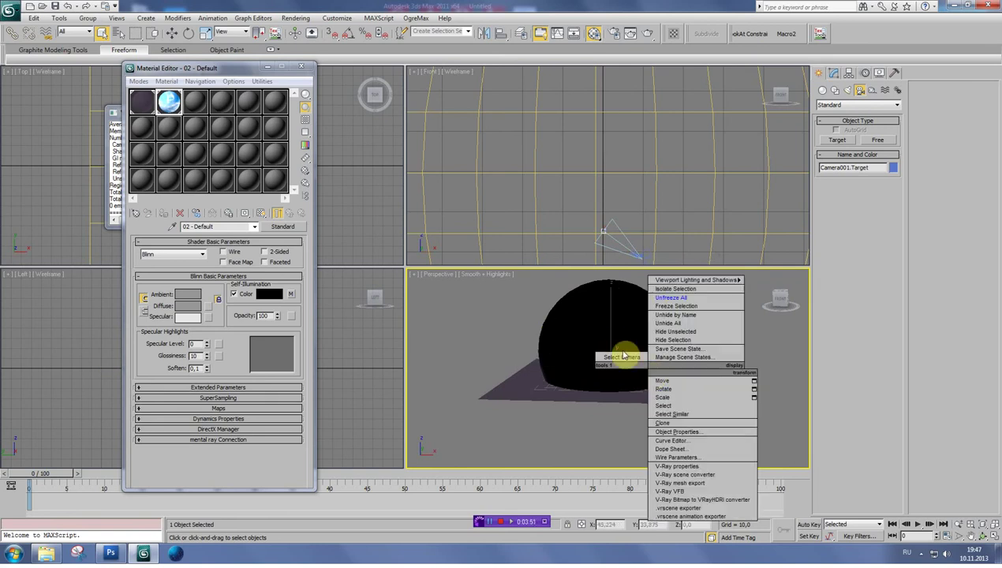
{"action": "left_click", "coordinate": [617, 362]}
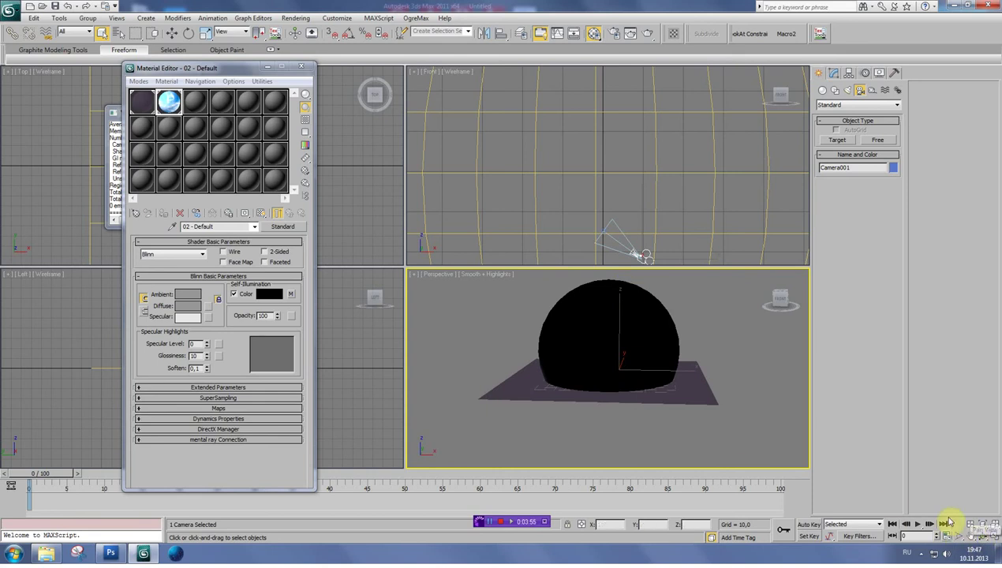
{"action": "mouse_move", "coordinate": [693, 376]}
{"action": "middle_mouse_down"}
{"action": "mouse_move", "coordinate": [667, 386]}
{"action": "mouse_move", "coordinate": [632, 377]}
{"action": "middle_mouse_up"}
{"action": "scroll", "coordinate": [667, 387], "scroll_direction": "up", "scroll_amount": 3}
{"action": "right_click", "coordinate": [630, 374]}
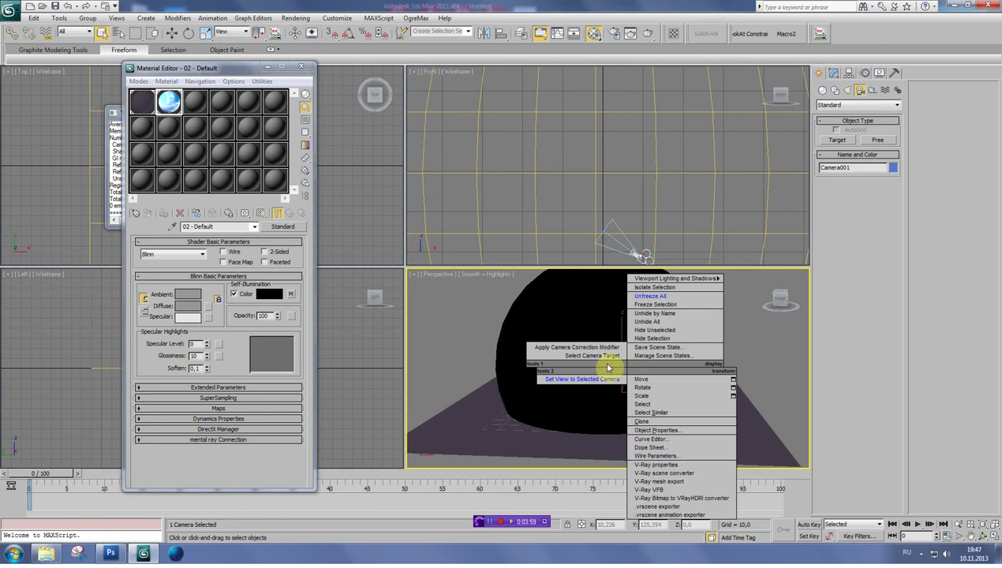
- Look through Camera001 and orbit it down toward the cloudy horizon
{"action": "left_click", "coordinate": [559, 382]}
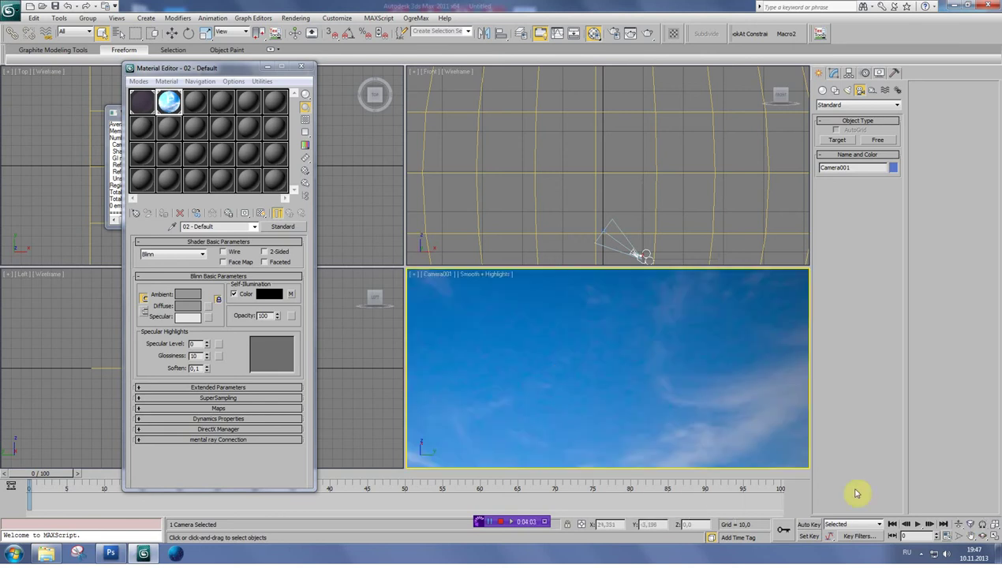
{"action": "left_click", "coordinate": [979, 536]}
{"action": "mouse_move", "coordinate": [604, 387]}
{"action": "left_mouse_down"}
{"action": "mouse_move", "coordinate": [613, 429]}
{"action": "mouse_move", "coordinate": [555, 430]}
{"action": "mouse_move", "coordinate": [629, 410]}
{"action": "mouse_move", "coordinate": [528, 409]}
{"action": "mouse_move", "coordinate": [617, 409]}
{"action": "mouse_move", "coordinate": [533, 400]}
{"action": "mouse_move", "coordinate": [514, 376]}
{"action": "mouse_move", "coordinate": [664, 418]}
{"action": "mouse_move", "coordinate": [718, 410]}
{"action": "left_mouse_up"}
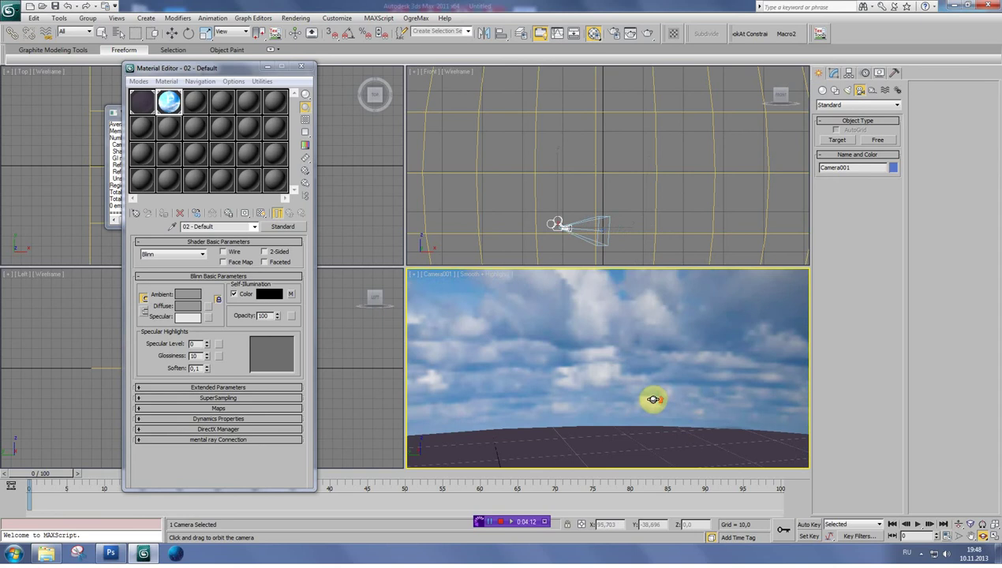
{"action": "mouse_move", "coordinate": [589, 394]}
{"action": "left_mouse_down"}
{"action": "mouse_move", "coordinate": [573, 386]}
{"action": "mouse_move", "coordinate": [573, 396]}
{"action": "mouse_move", "coordinate": [638, 400]}
{"action": "mouse_move", "coordinate": [671, 392]}
{"action": "mouse_move", "coordinate": [656, 386]}
{"action": "mouse_move", "coordinate": [655, 395]}
{"action": "mouse_move", "coordinate": [711, 383]}
{"action": "mouse_move", "coordinate": [590, 266]}
{"action": "left_mouse_up"}
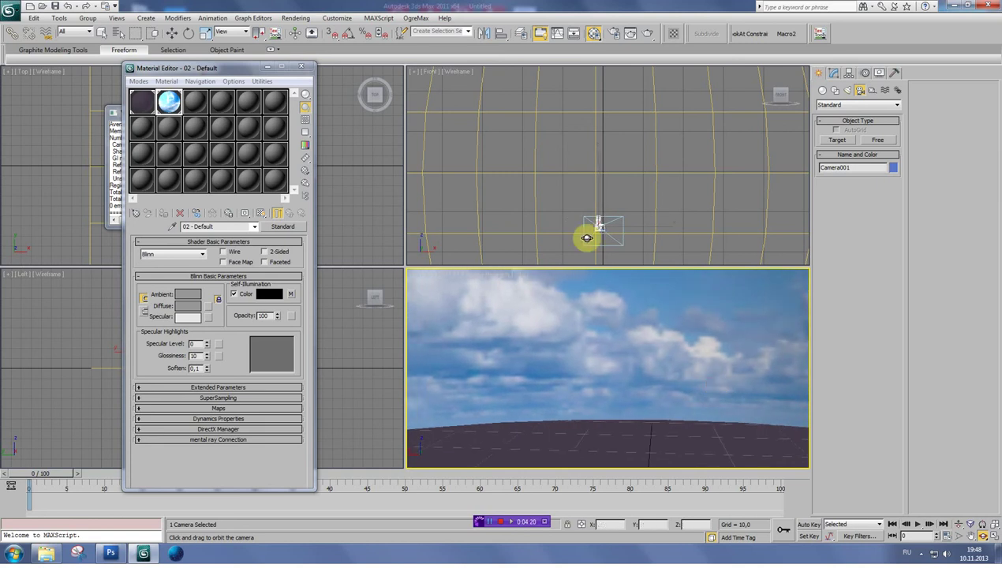
{"action": "mouse_move", "coordinate": [701, 385]}
{"action": "left_mouse_down"}
{"action": "mouse_move", "coordinate": [676, 372]}
{"action": "mouse_move", "coordinate": [673, 381]}
{"action": "mouse_move", "coordinate": [683, 342]}
{"action": "mouse_move", "coordinate": [687, 354]}
{"action": "left_mouse_up"}
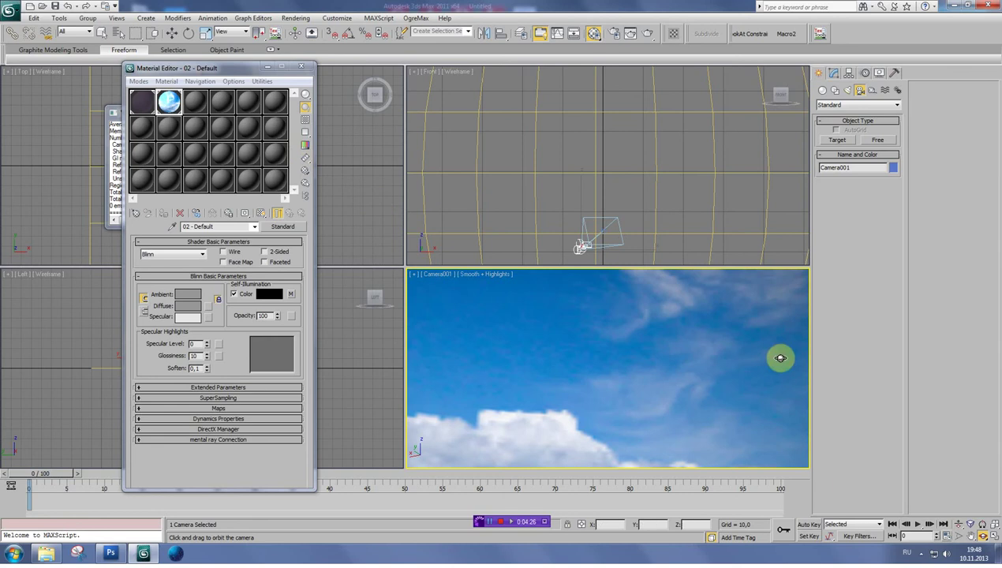
- Lower Camera001 and adjust its target in the Front viewport to frame the horizon
{"action": "left_click", "coordinate": [171, 33]}
{"action": "left_click", "coordinate": [581, 247]}
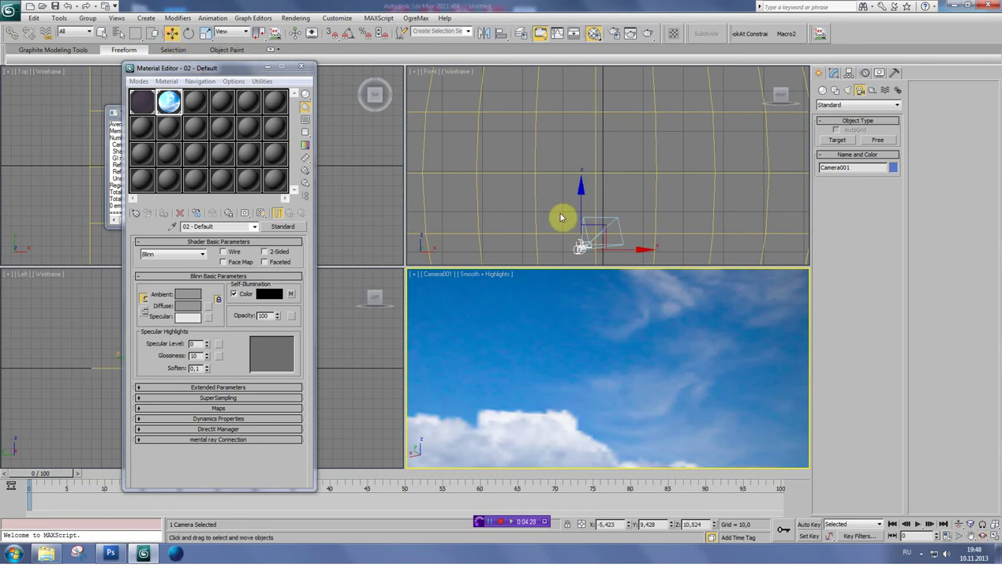
{"action": "left_click", "coordinate": [580, 191]}
{"action": "left_click_drag", "start_coordinate": [578, 195], "coordinate": [601, 231]}
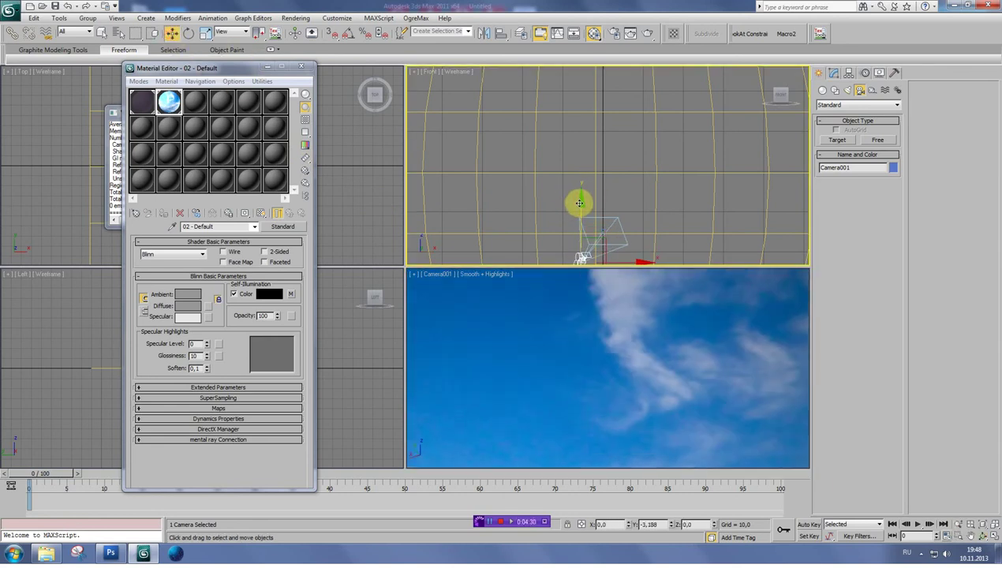
{"action": "left_click", "coordinate": [602, 232]}
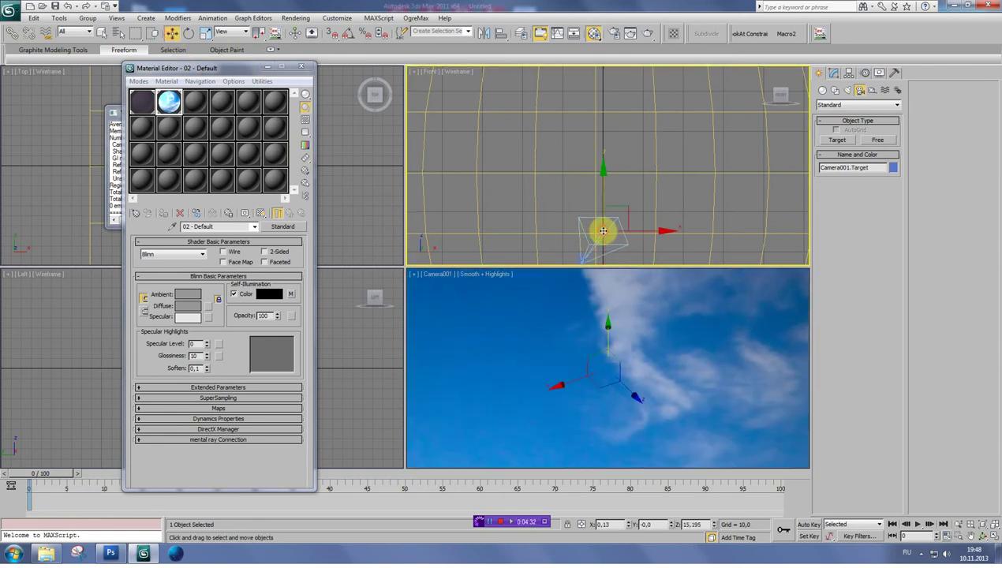
{"action": "left_click_drag", "start_coordinate": [607, 199], "coordinate": [607, 224]}
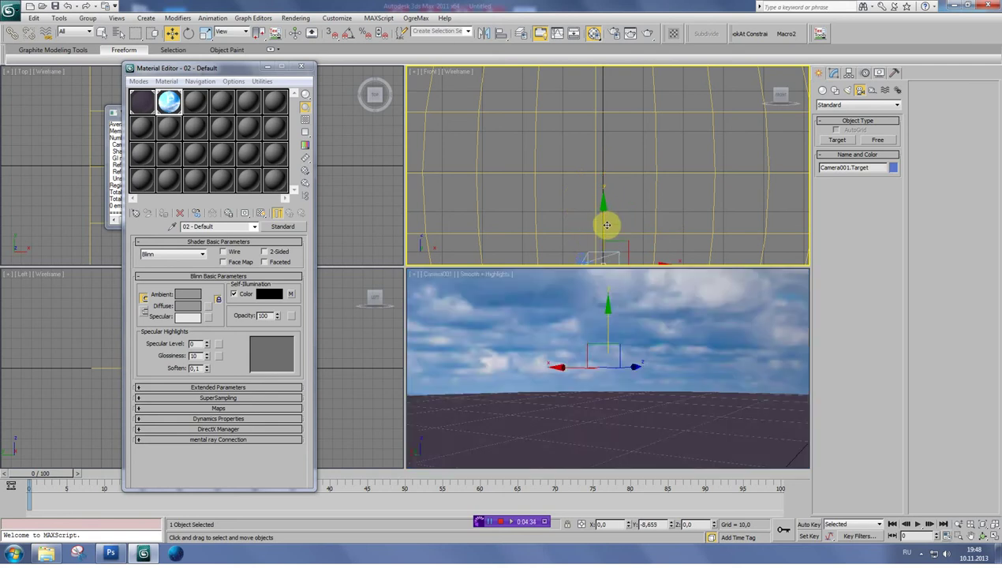
{"action": "left_click_drag", "start_coordinate": [606, 223], "coordinate": [605, 215]}
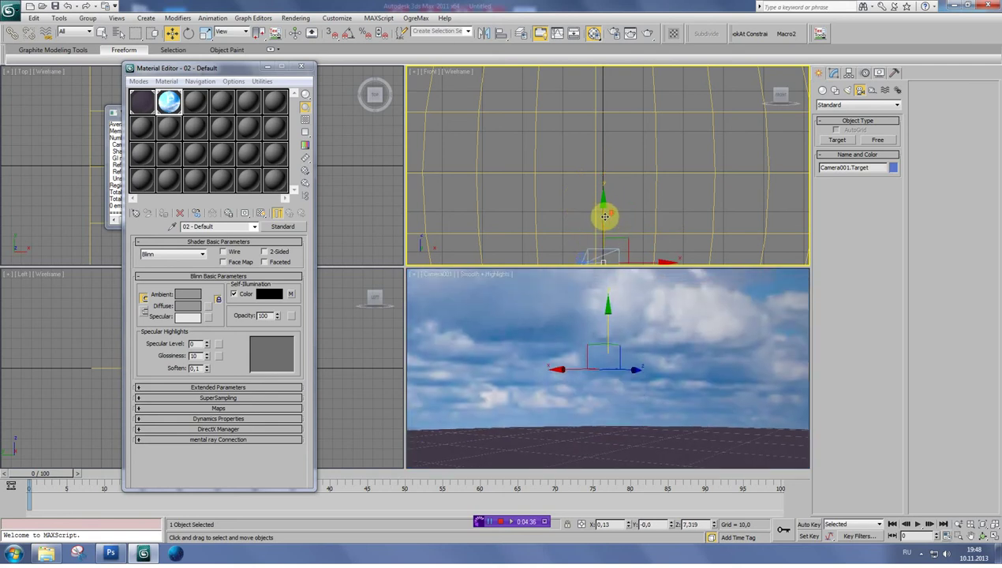
{"action": "middle_click_drag", "start_coordinate": [610, 233], "coordinate": [604, 175]}
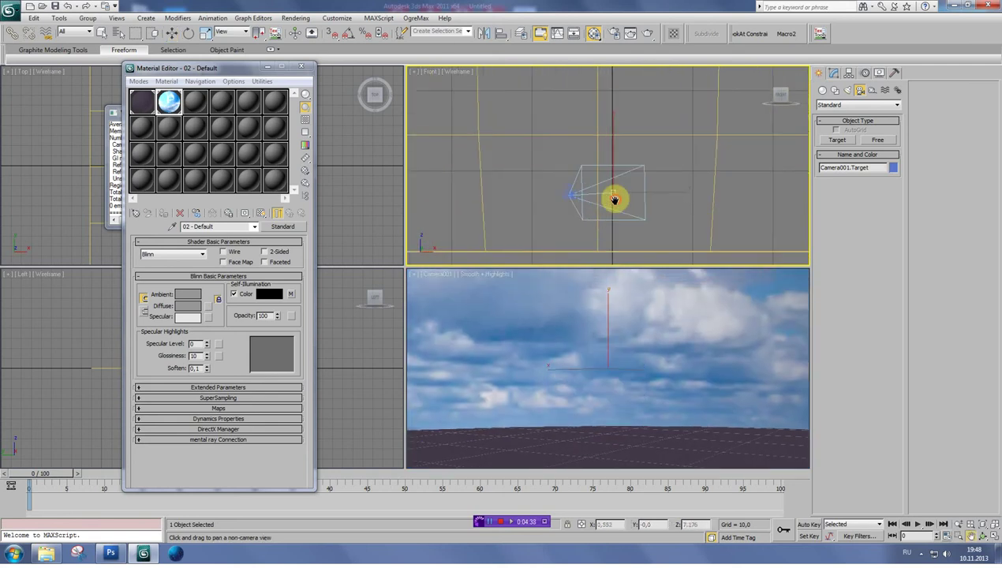
- Fine-tune camera and target heights so clouds fill the view above a thin ground strip
{"action": "left_click", "coordinate": [173, 36]}
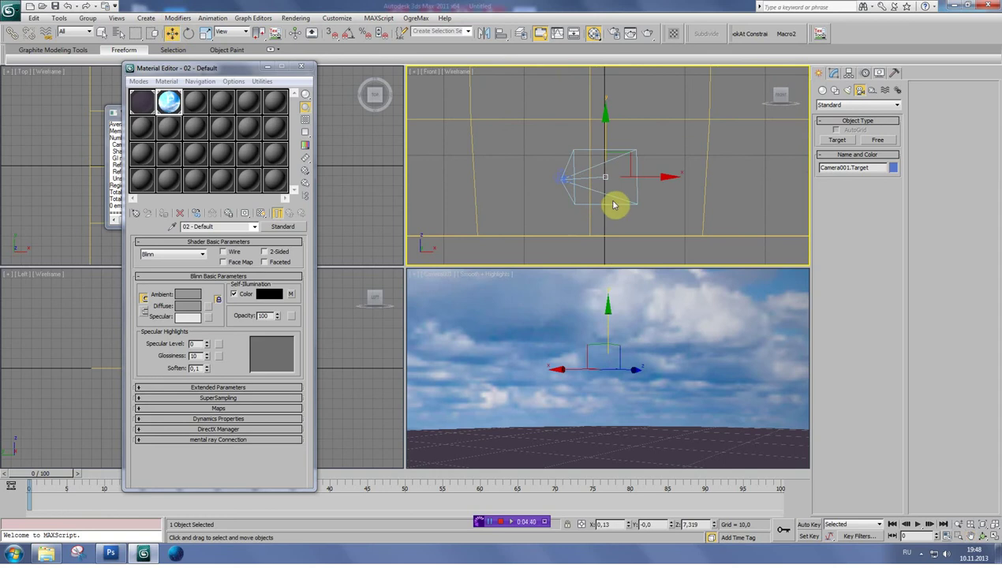
{"action": "left_click_drag", "start_coordinate": [601, 128], "coordinate": [606, 144]}
{"action": "left_click", "coordinate": [562, 176]}
{"action": "left_click_drag", "start_coordinate": [559, 179], "coordinate": [560, 208]}
{"action": "left_click_drag", "start_coordinate": [557, 164], "coordinate": [560, 186]}
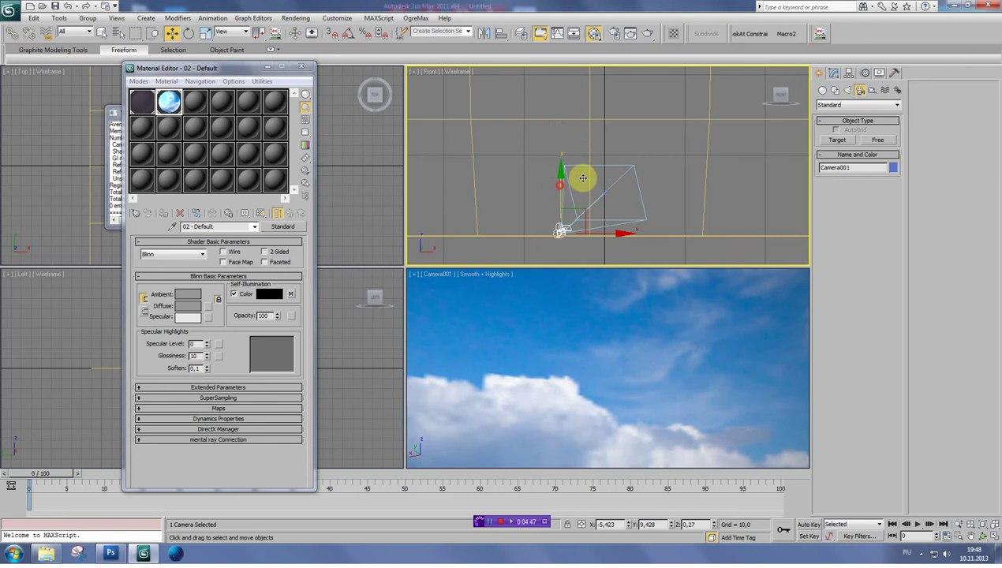
{"action": "left_click", "coordinate": [607, 194]}
{"action": "left_click", "coordinate": [606, 190]}
{"action": "left_click_drag", "start_coordinate": [606, 190], "coordinate": [604, 171]}
{"action": "right_click", "coordinate": [642, 338]}
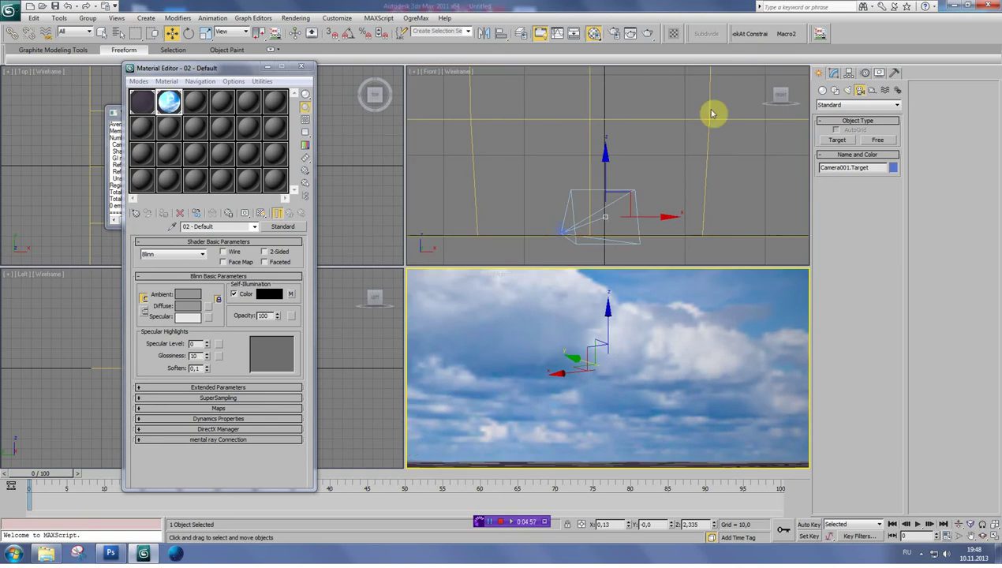
- Render Camera001's view, showing a near-white sky over dark ground, and shift the frame window left
{"action": "left_click", "coordinate": [647, 34]}
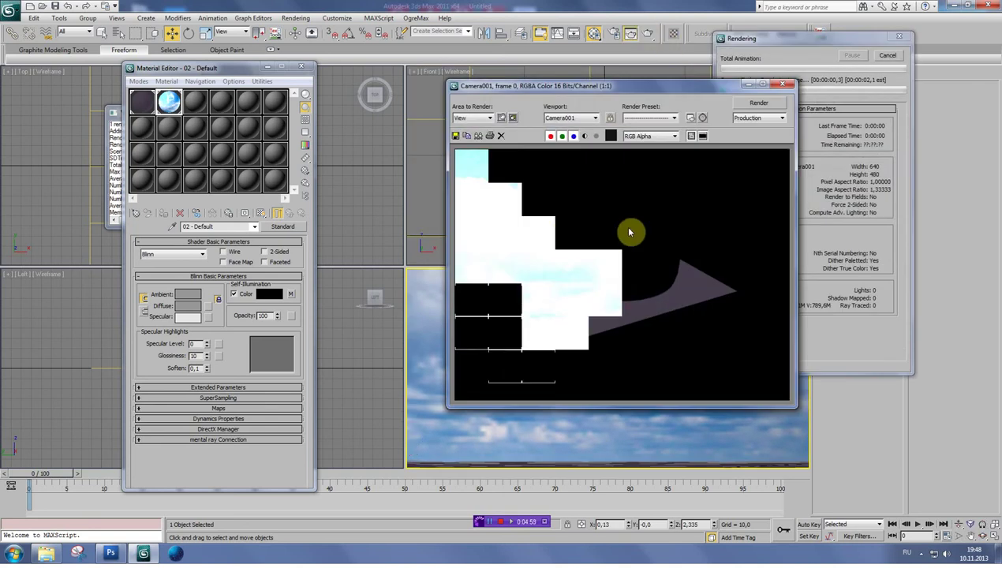
{"action": "left_click_drag", "start_coordinate": [633, 83], "coordinate": [560, 89]}
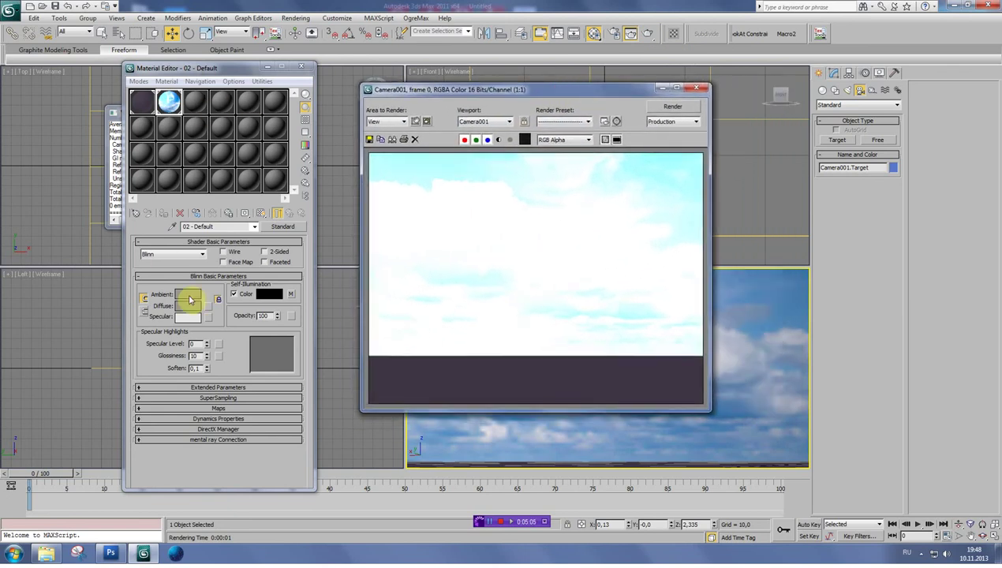
{"action": "left_click", "coordinate": [188, 295]}
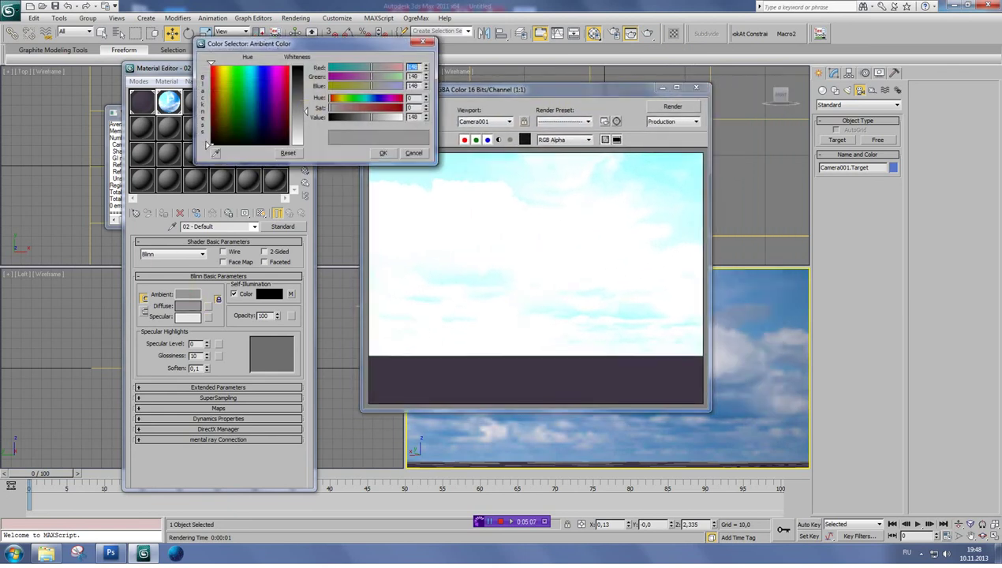
- Lower the ambient colour stepwise to grey 30, re-rendering Camera001 to compare, then confirm
{"action": "left_click_drag", "start_coordinate": [306, 111], "coordinate": [306, 87]}
{"action": "left_click", "coordinate": [671, 106]}
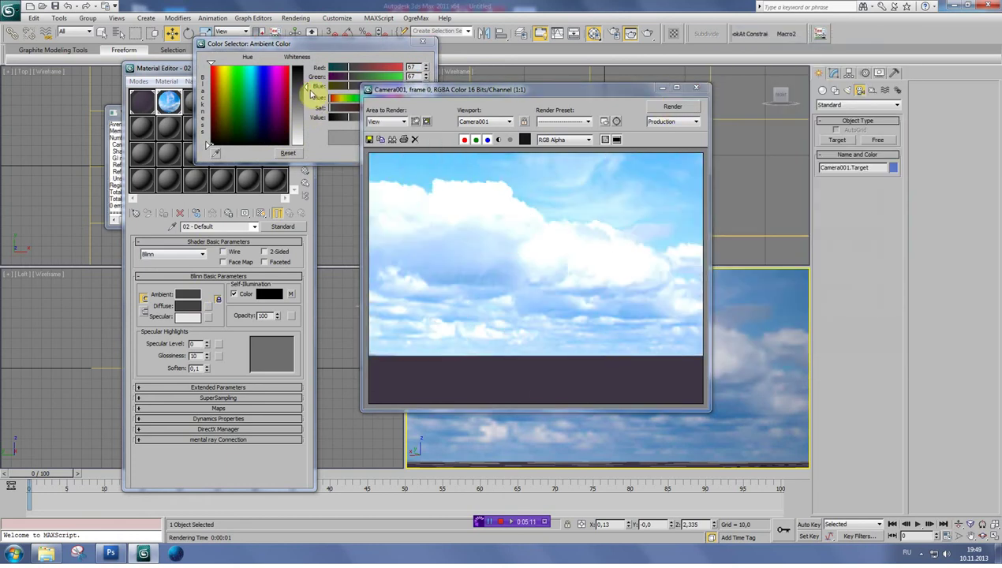
{"action": "left_click", "coordinate": [208, 144]}
{"action": "left_click_drag", "start_coordinate": [307, 81], "coordinate": [307, 83]}
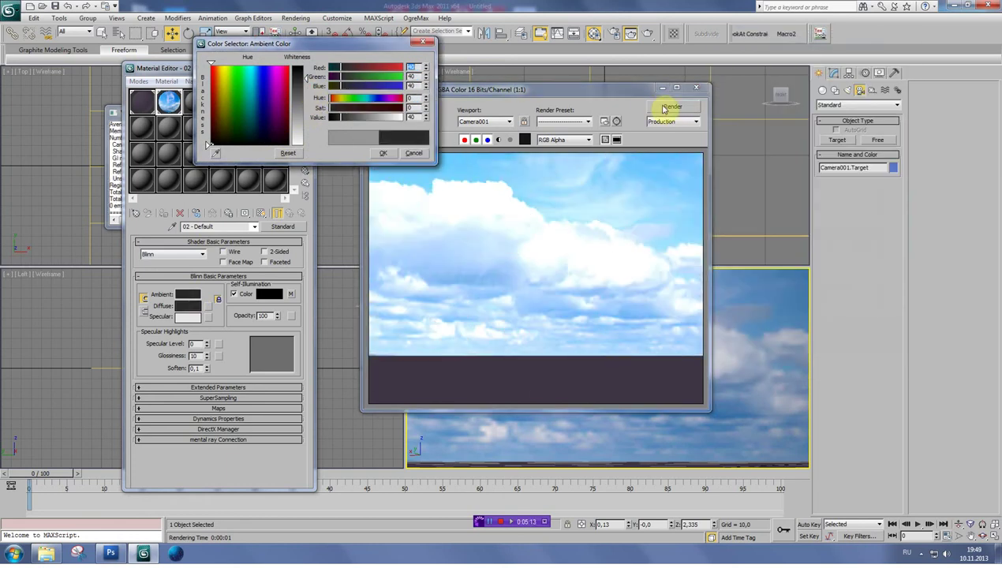
{"action": "left_click", "coordinate": [660, 106]}
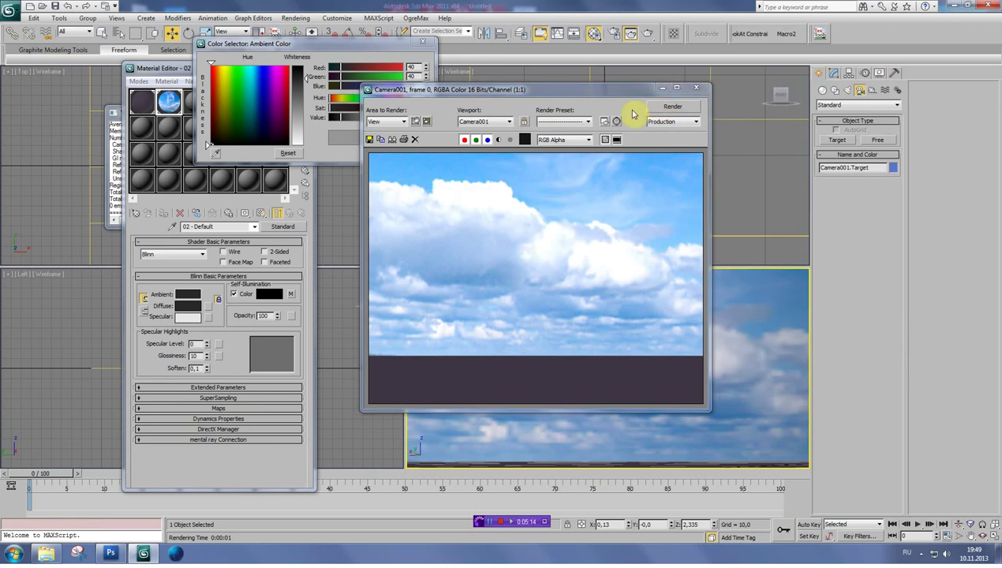
{"action": "left_click_drag", "start_coordinate": [307, 78], "coordinate": [307, 74]}
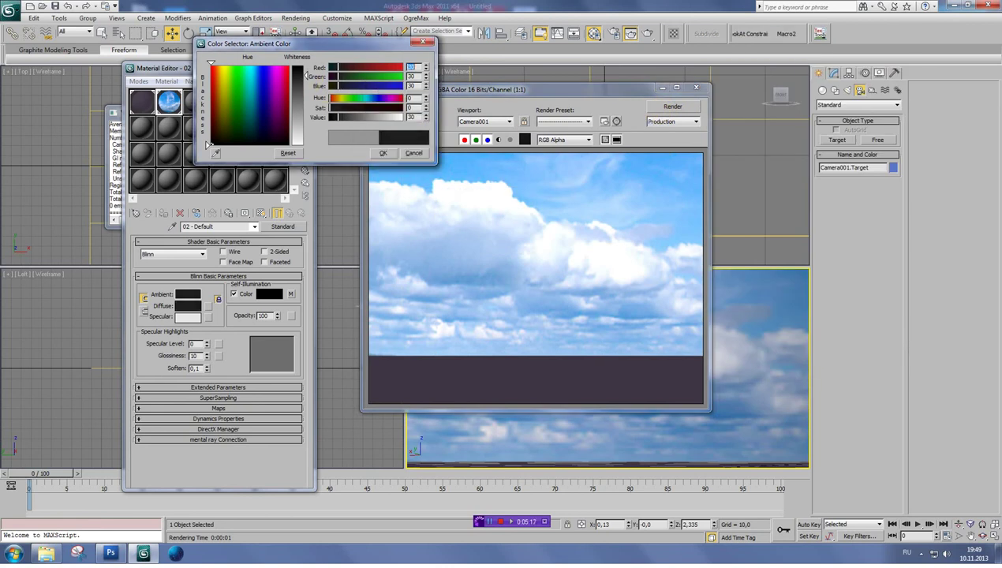
{"action": "left_click", "coordinate": [665, 107]}
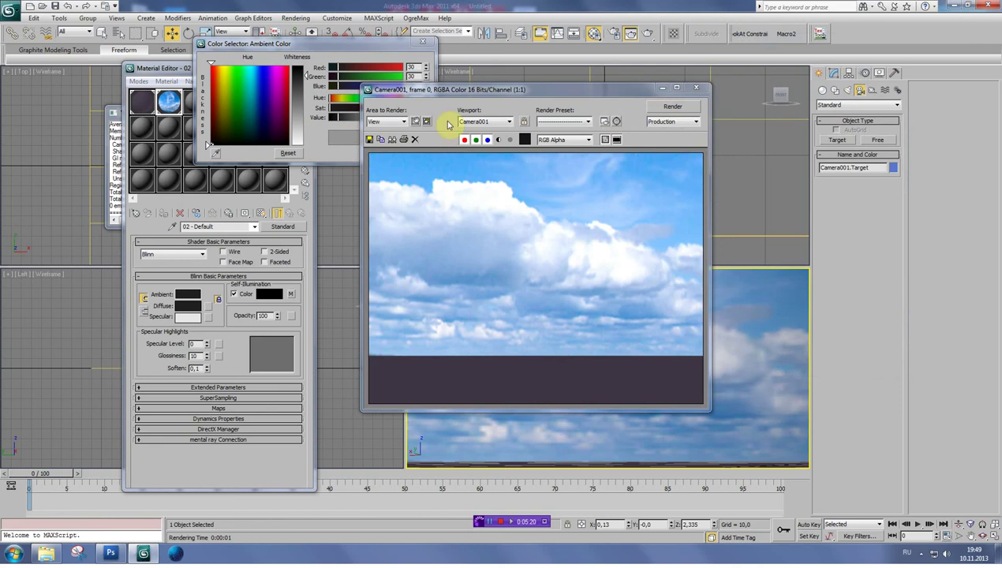
{"action": "left_click", "coordinate": [331, 153]}
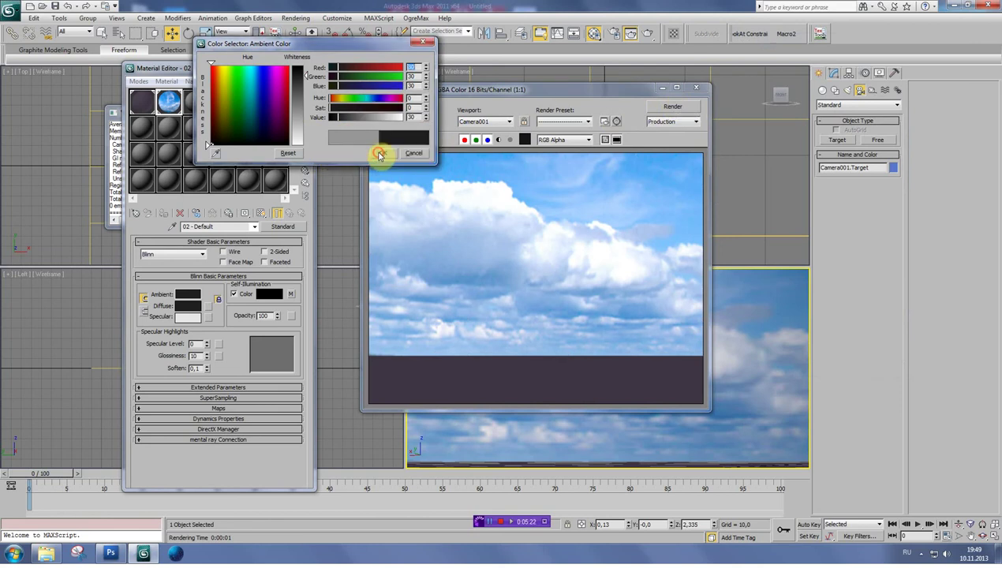
{"action": "left_click", "coordinate": [380, 154]}
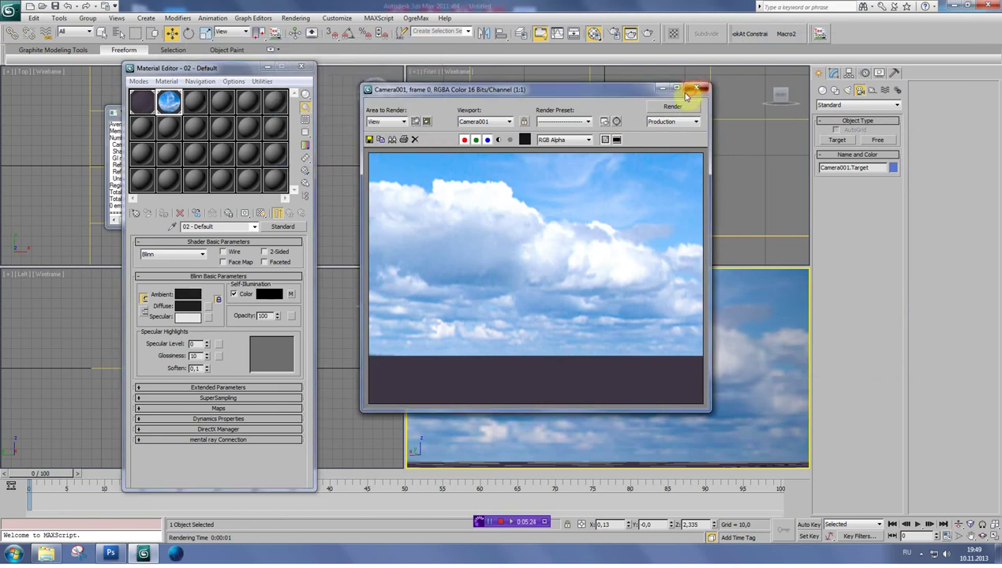
- Close the render preview, select Camera001 in the Front viewport, and activate the third material slot
{"action": "left_click", "coordinate": [696, 88]}
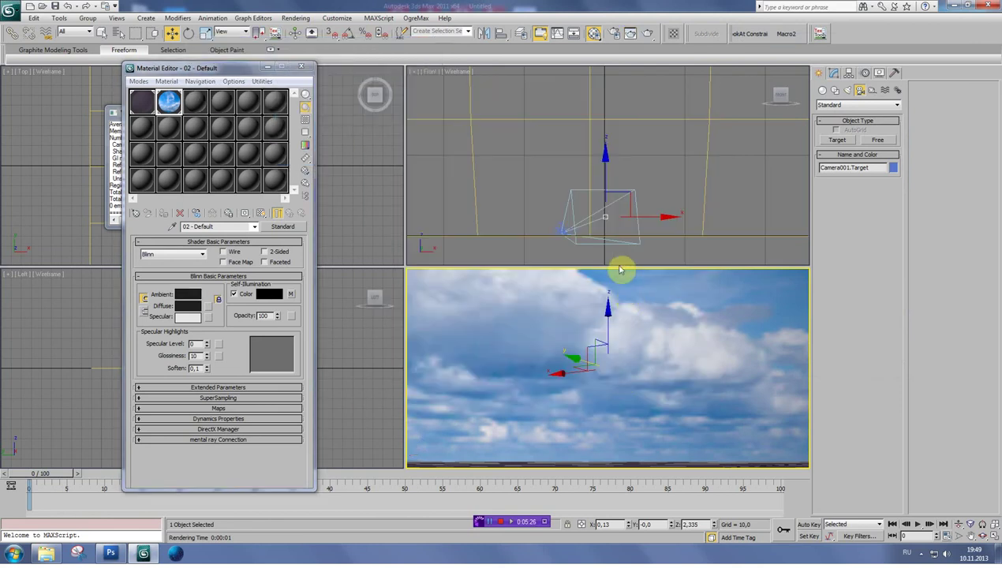
{"action": "left_click", "coordinate": [563, 230]}
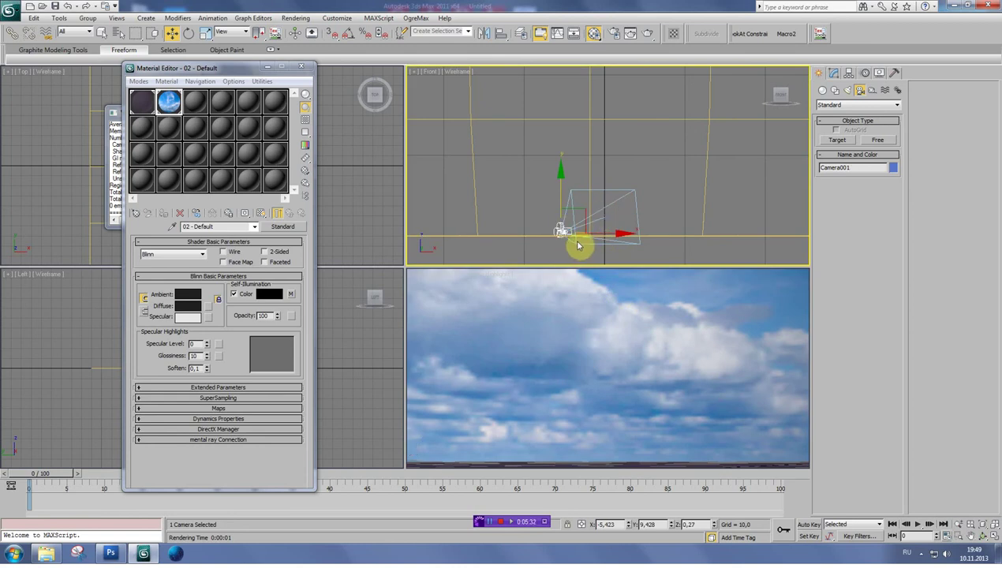
{"action": "left_click", "coordinate": [194, 102]}
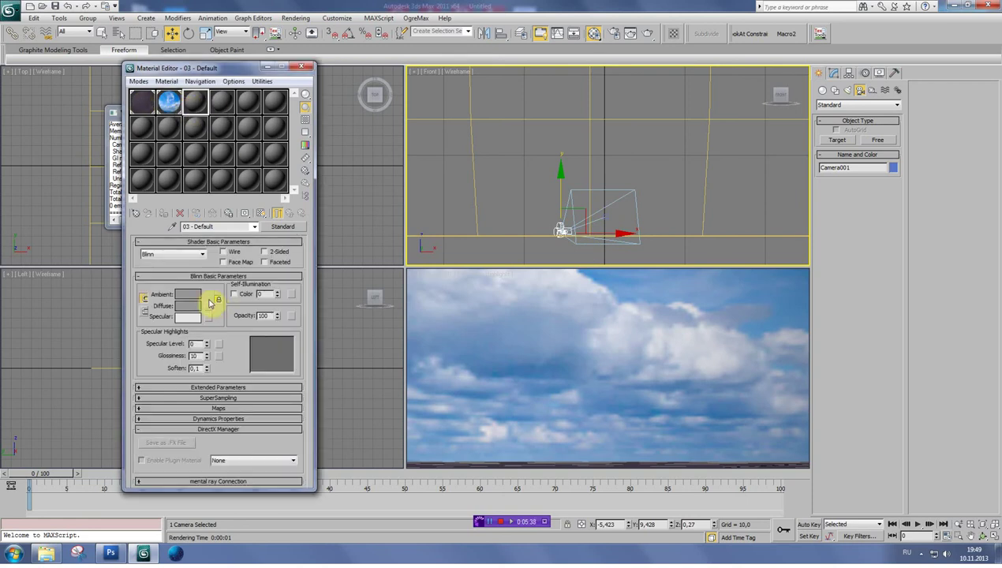
- Keep the material type and assign a Reflect/Refract map (Map #3) to the Diffuse slot
{"action": "left_click", "coordinate": [284, 227]}
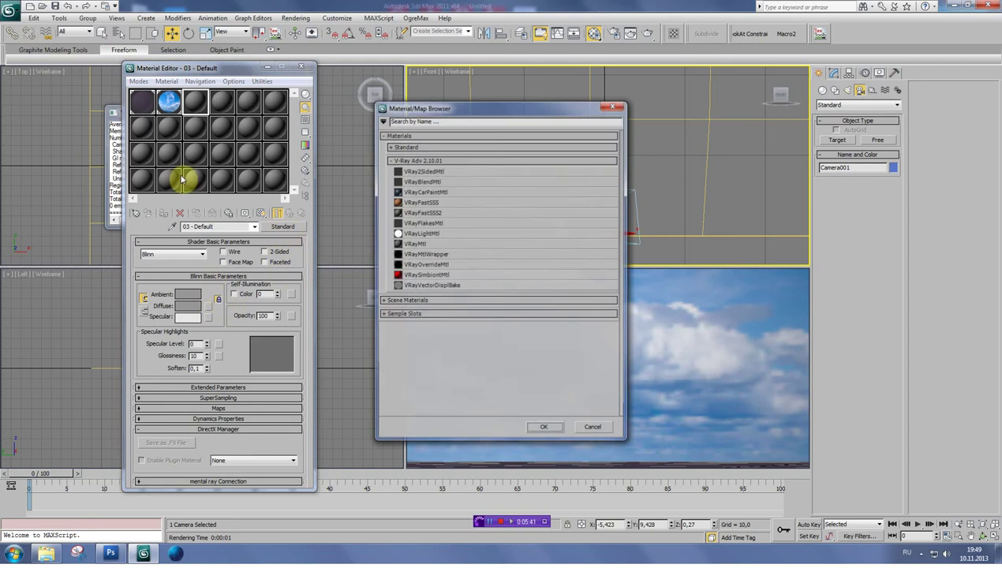
{"action": "left_click", "coordinate": [412, 244]}
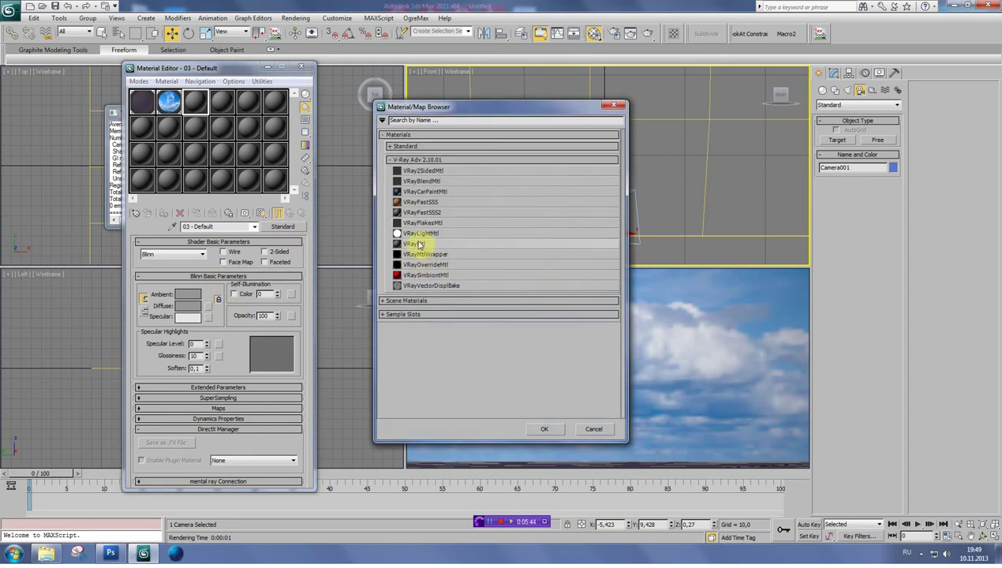
{"action": "left_click", "coordinate": [594, 429]}
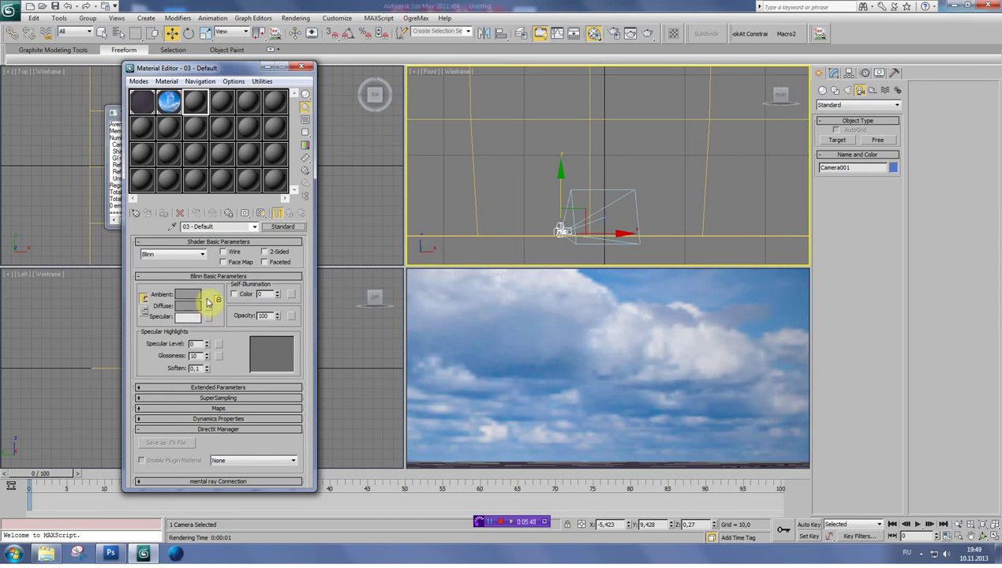
{"action": "left_click", "coordinate": [209, 308]}
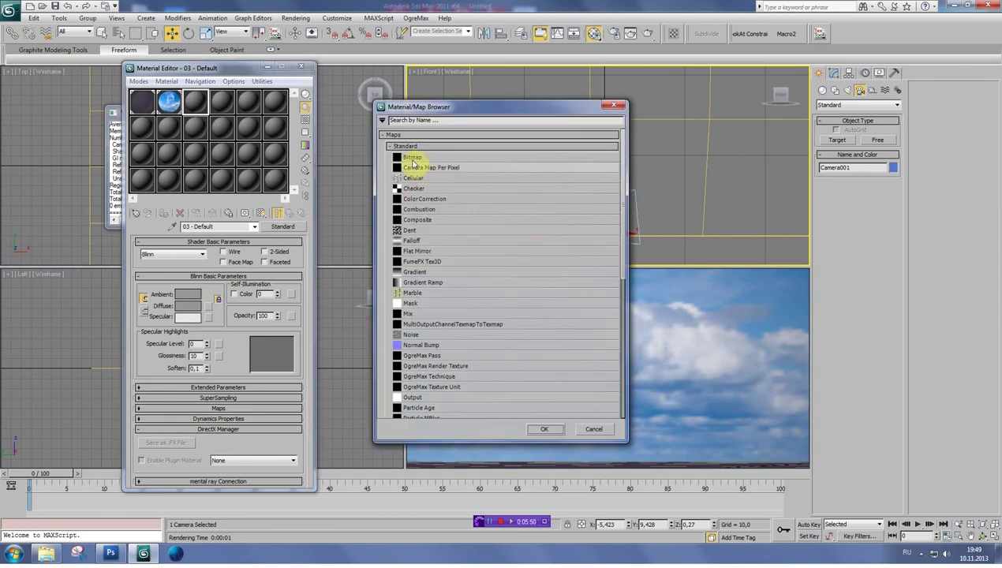
{"action": "left_click_drag", "start_coordinate": [625, 246], "coordinate": [621, 332]}
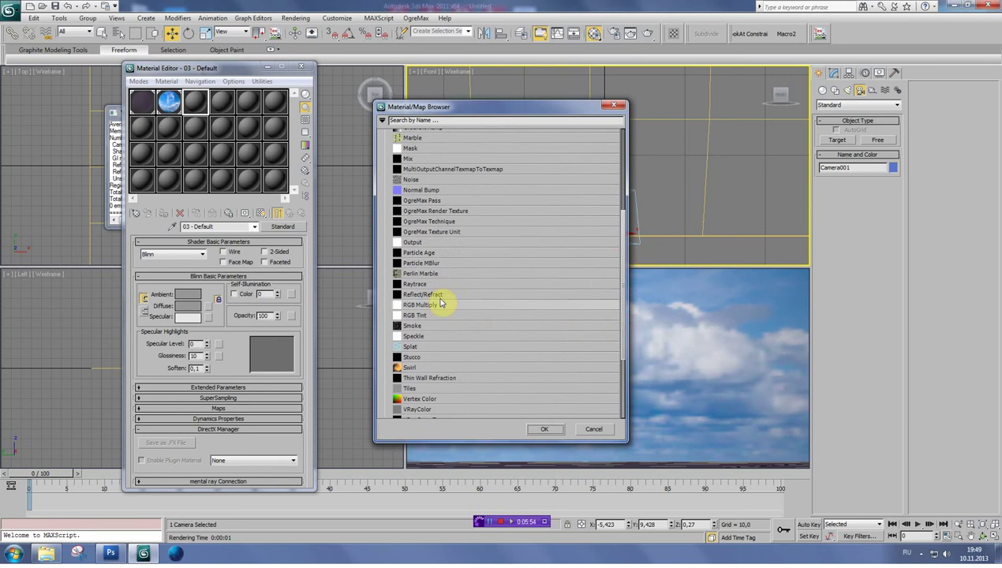
{"action": "left_click", "coordinate": [439, 294]}
{"action": "left_click", "coordinate": [547, 429]}
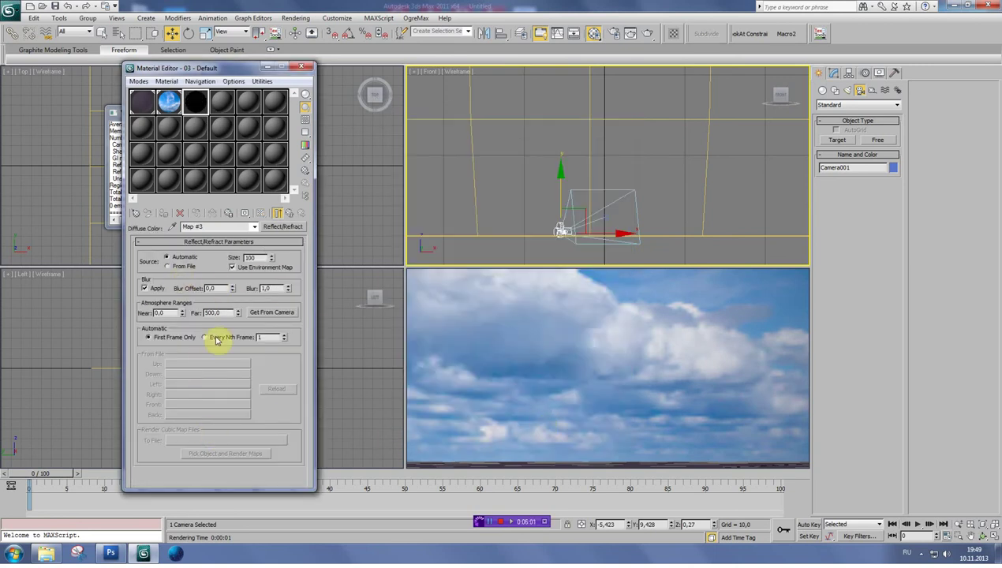
- Set Map #3's source to From File at size 512 and begin choosing the cube-map output file
{"action": "left_click", "coordinate": [167, 267]}
{"action": "type", "text": "512"}
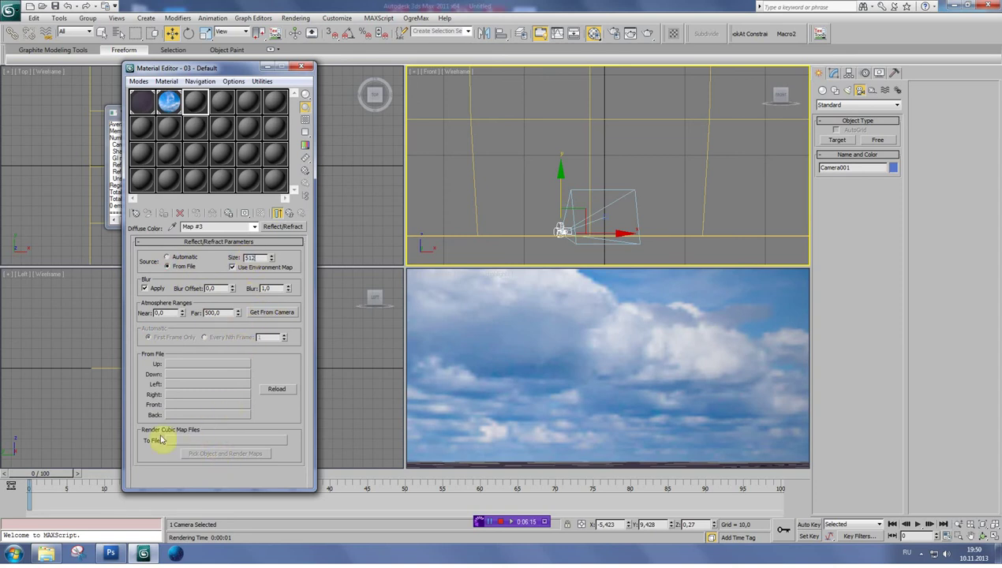
{"action": "left_click", "coordinate": [221, 442]}
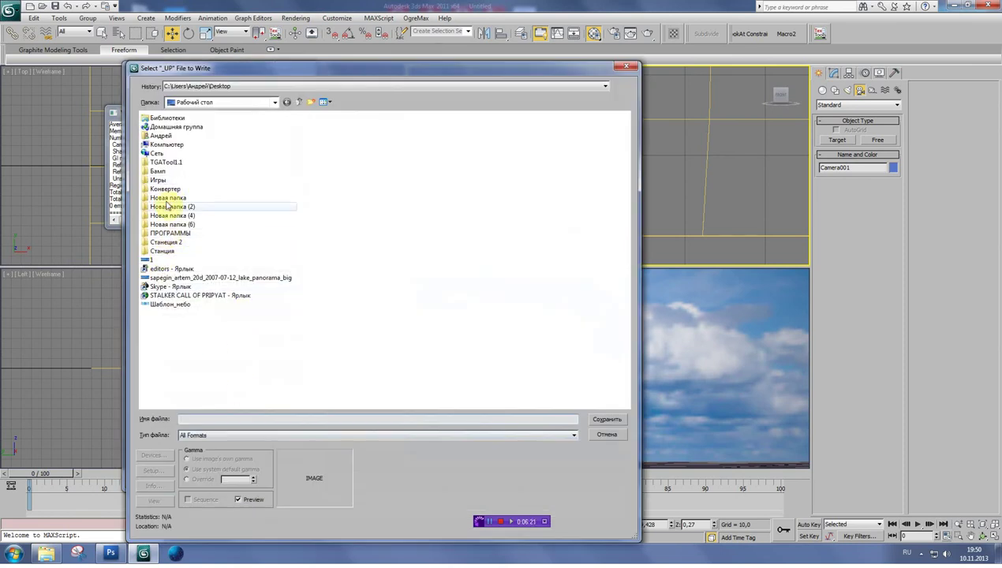
- Save the cube-map output as Targa file '1' (1_UP.tga) in Новая папка with default Targa options
{"action": "double_click", "coordinate": [167, 198]}
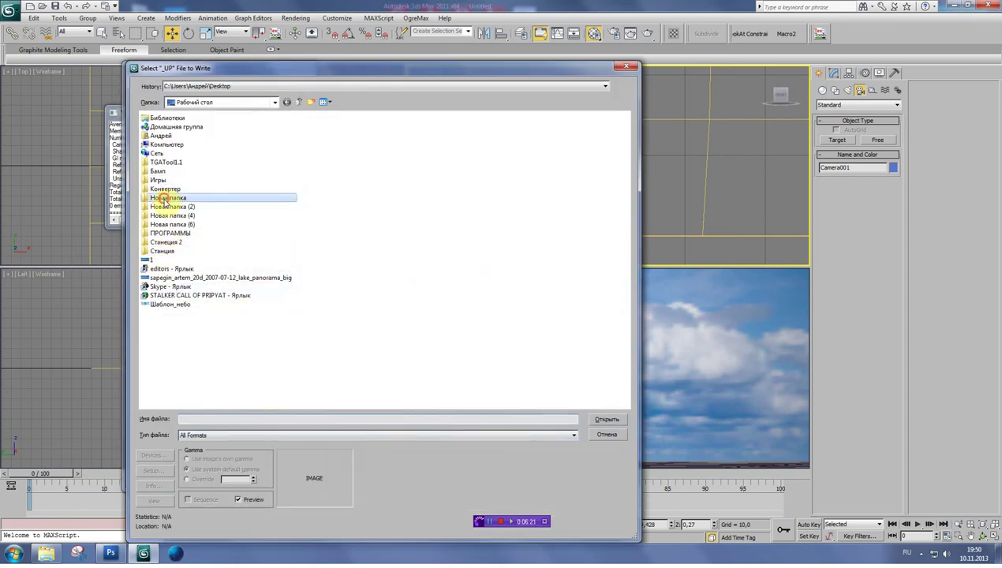
{"action": "left_click", "coordinate": [223, 422]}
{"action": "type", "text": "1"}
{"action": "left_click", "coordinate": [275, 438]}
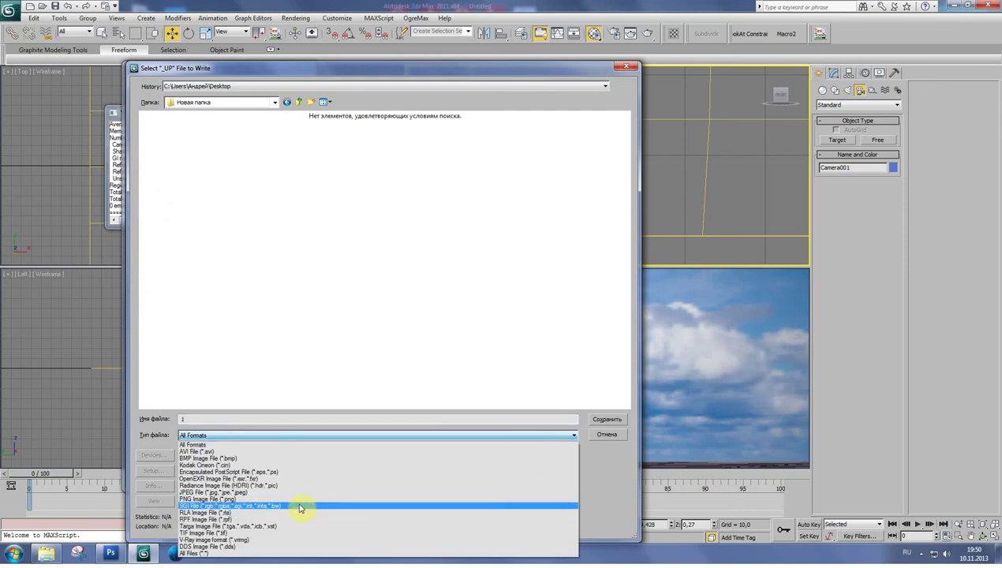
{"action": "left_click", "coordinate": [257, 527]}
{"action": "left_click", "coordinate": [607, 419]}
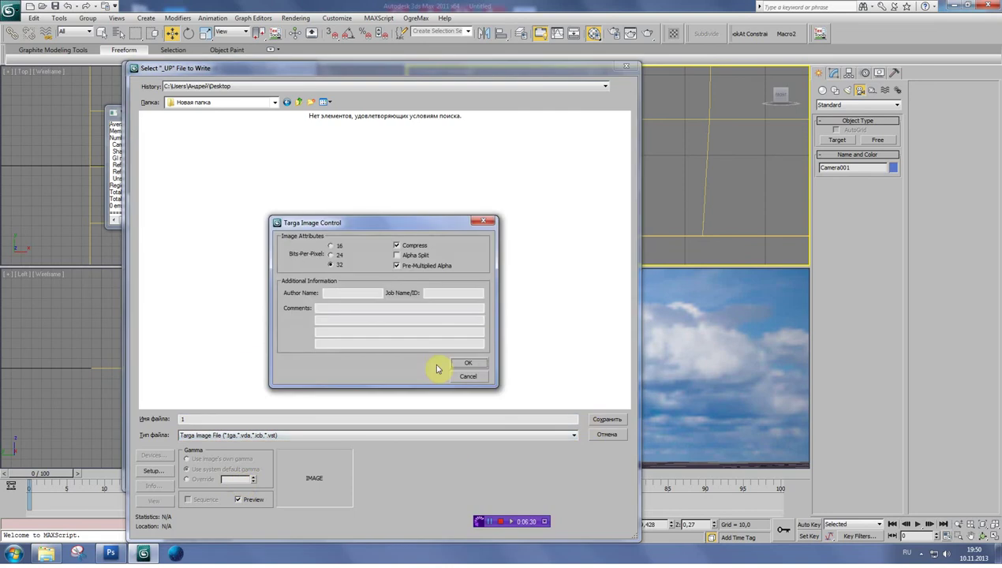
{"action": "left_click", "coordinate": [471, 363]}
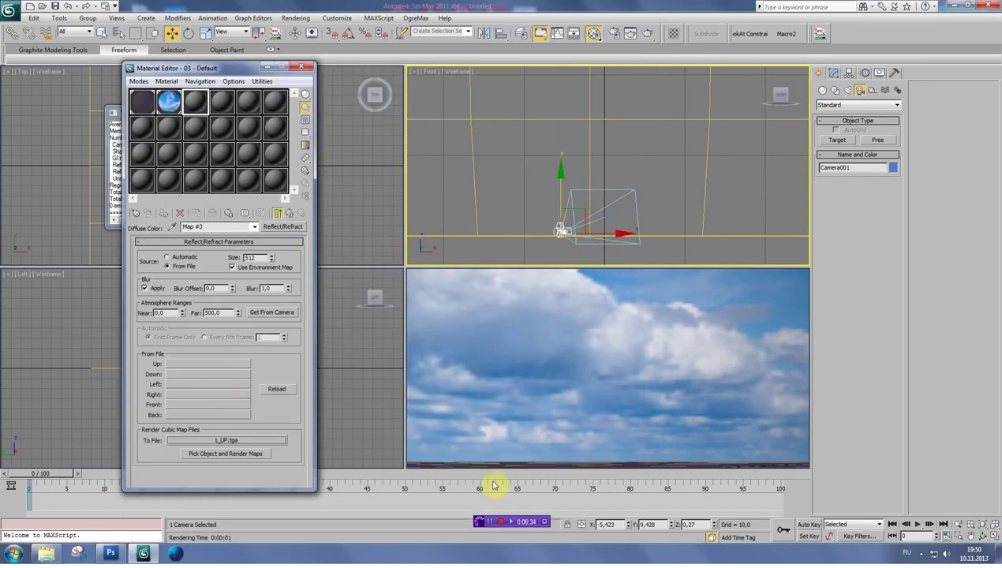
- Render the six cube-map faces from Camera001, picked via Select by Name
{"action": "right_click", "coordinate": [537, 355]}
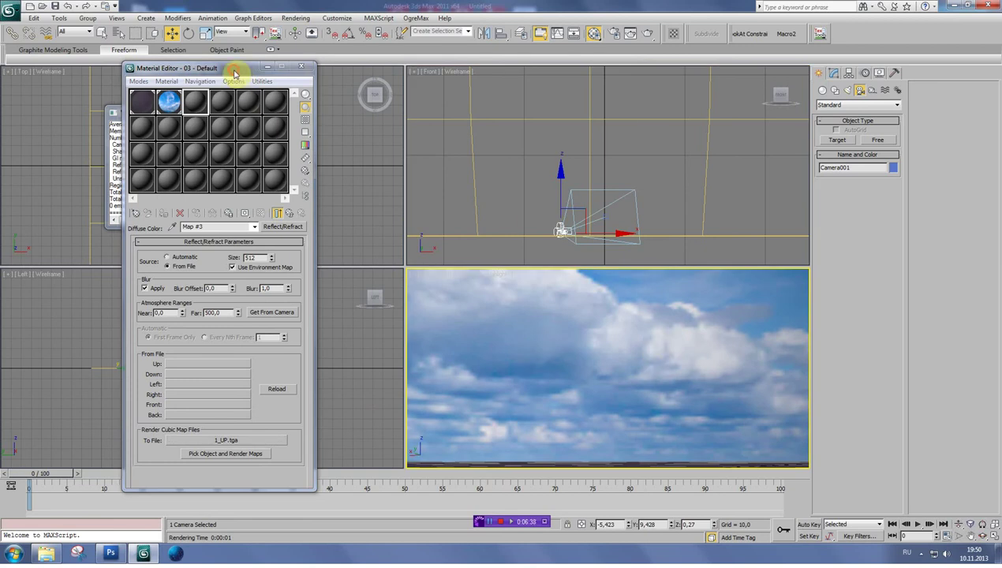
{"action": "left_click_drag", "start_coordinate": [234, 73], "coordinate": [212, 73]}
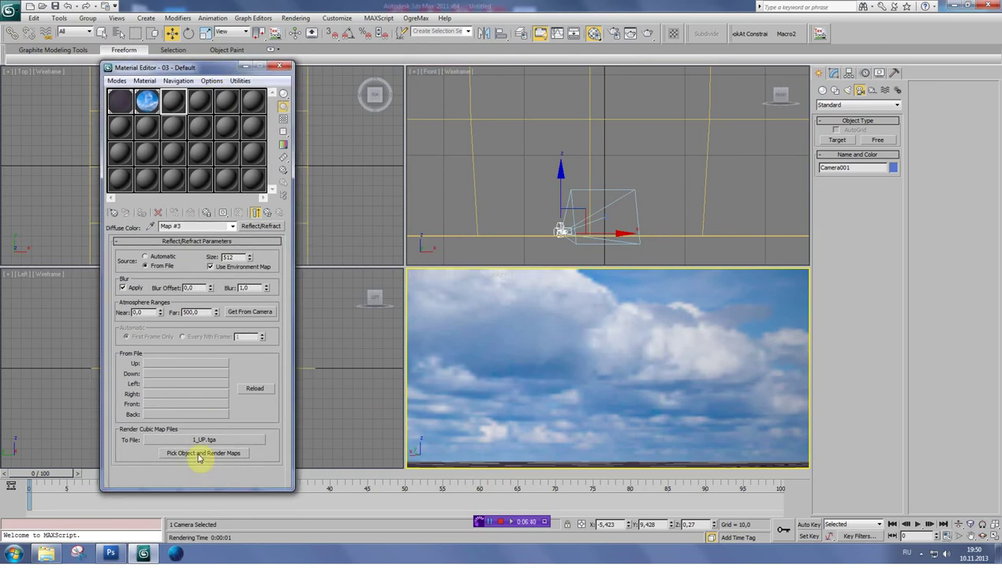
{"action": "left_click", "coordinate": [196, 455]}
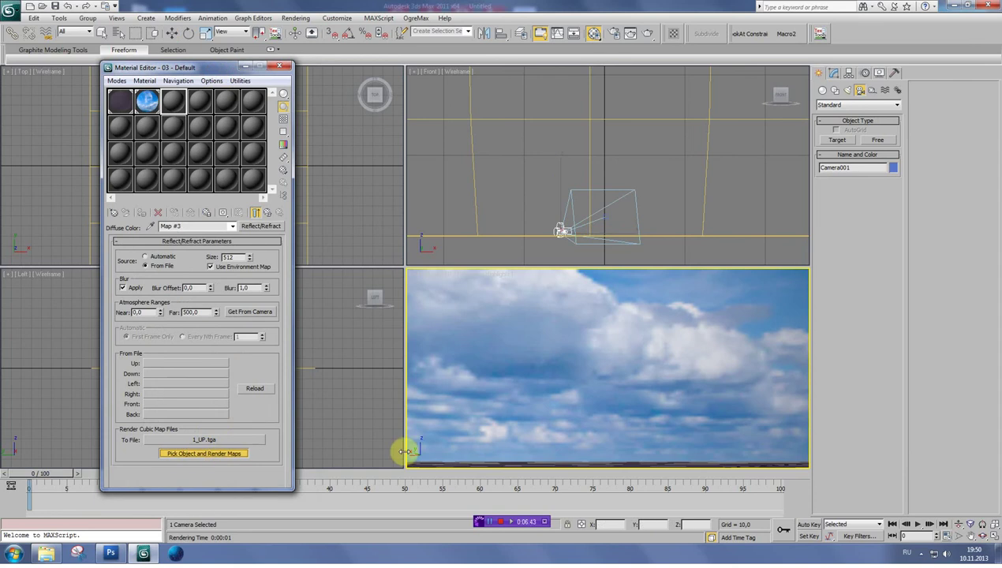
{"action": "left_click", "coordinate": [118, 36]}
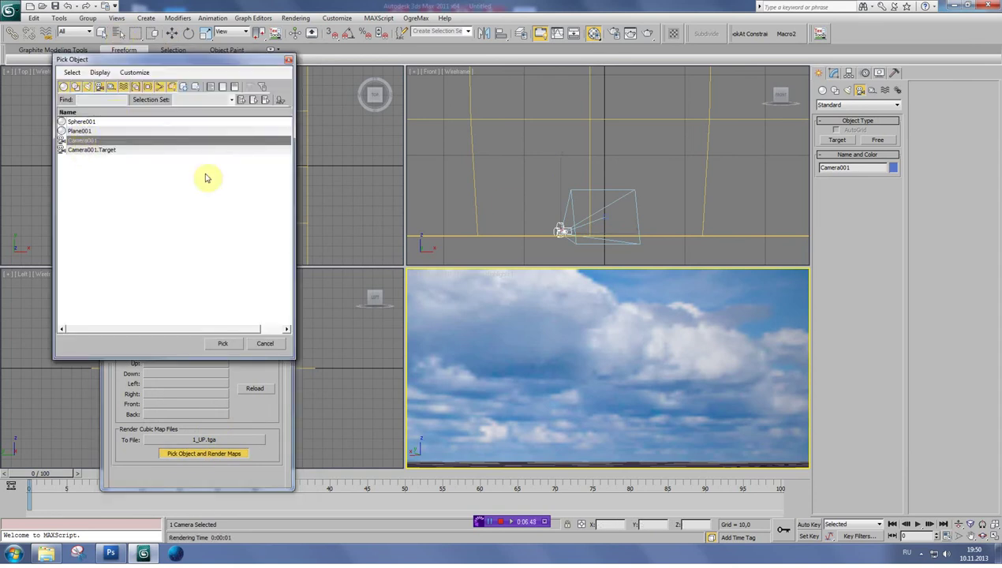
{"action": "left_click", "coordinate": [222, 345]}
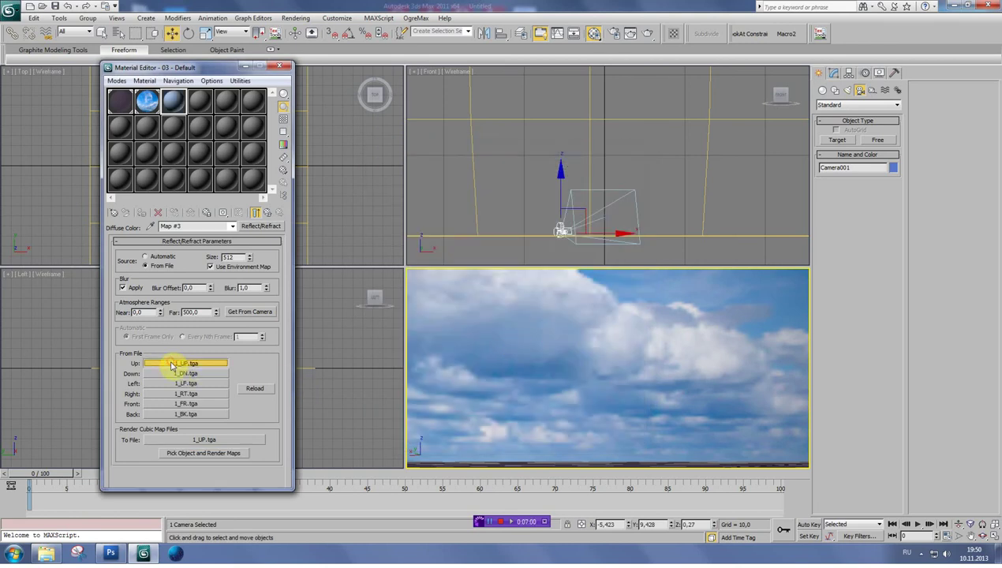
- Load 1_UP.tga into the Up face slot after previewing the rendered 1_ face images
{"action": "left_click", "coordinate": [172, 364]}
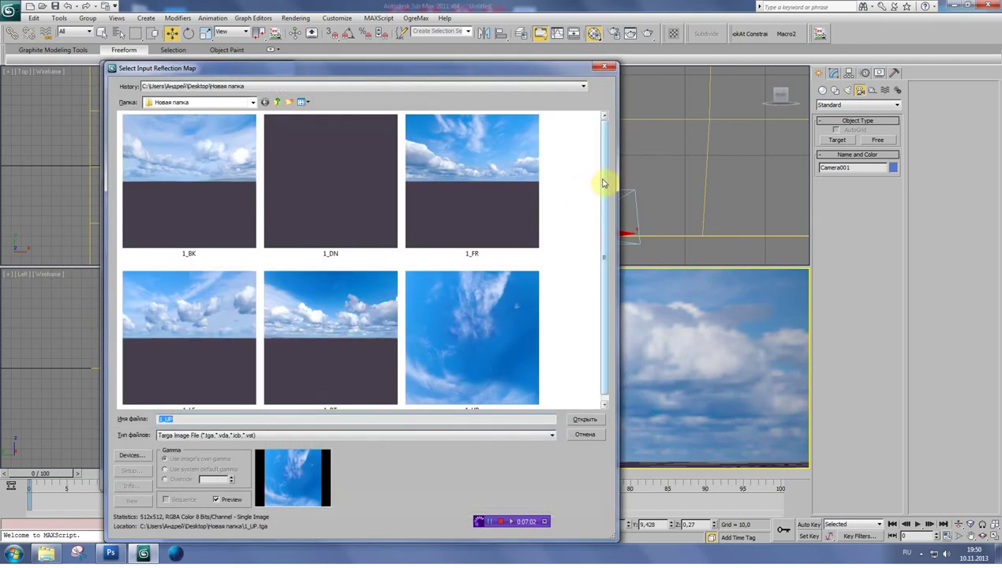
{"action": "mouse_move", "coordinate": [602, 184]}
{"action": "left_mouse_down"}
{"action": "mouse_move", "coordinate": [597, 254]}
{"action": "mouse_move", "coordinate": [602, 193]}
{"action": "left_mouse_up"}
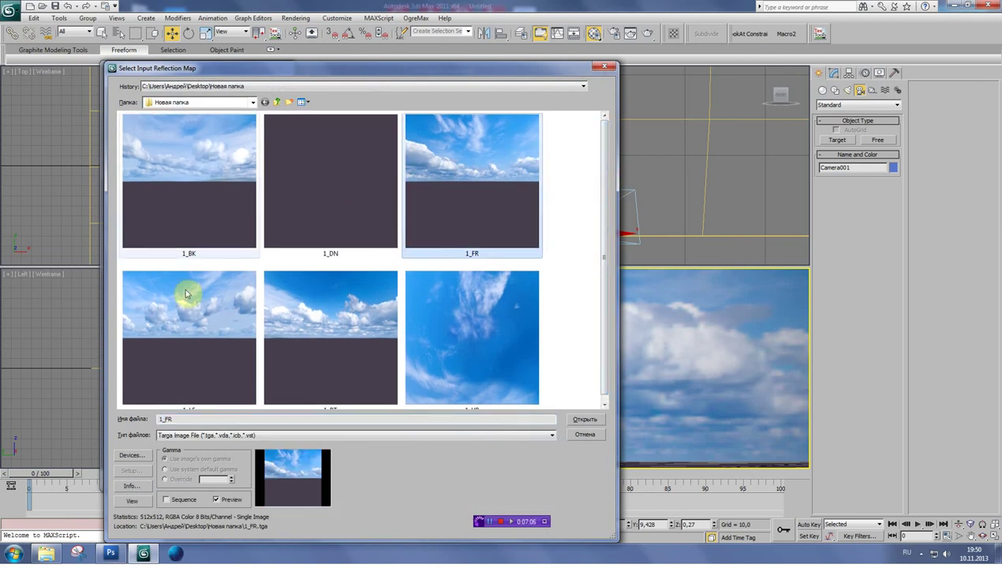
{"action": "left_click", "coordinate": [509, 321]}
{"action": "left_click", "coordinate": [166, 150]}
{"action": "left_click", "coordinate": [442, 161]}
{"action": "left_click", "coordinate": [320, 313]}
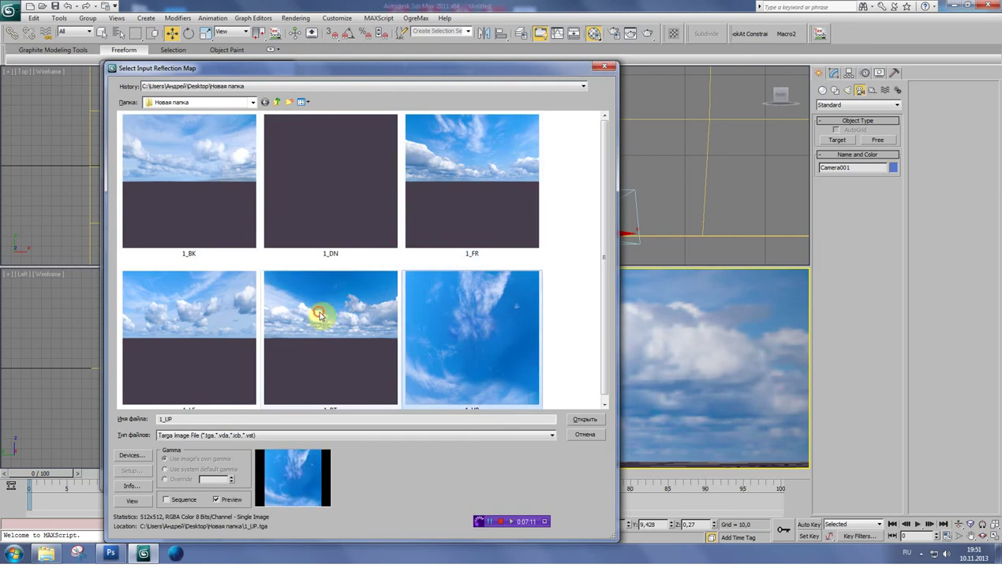
{"action": "left_click", "coordinate": [196, 319]}
{"action": "left_click", "coordinate": [193, 184]}
{"action": "left_click", "coordinate": [502, 176]}
{"action": "left_click", "coordinate": [481, 323]}
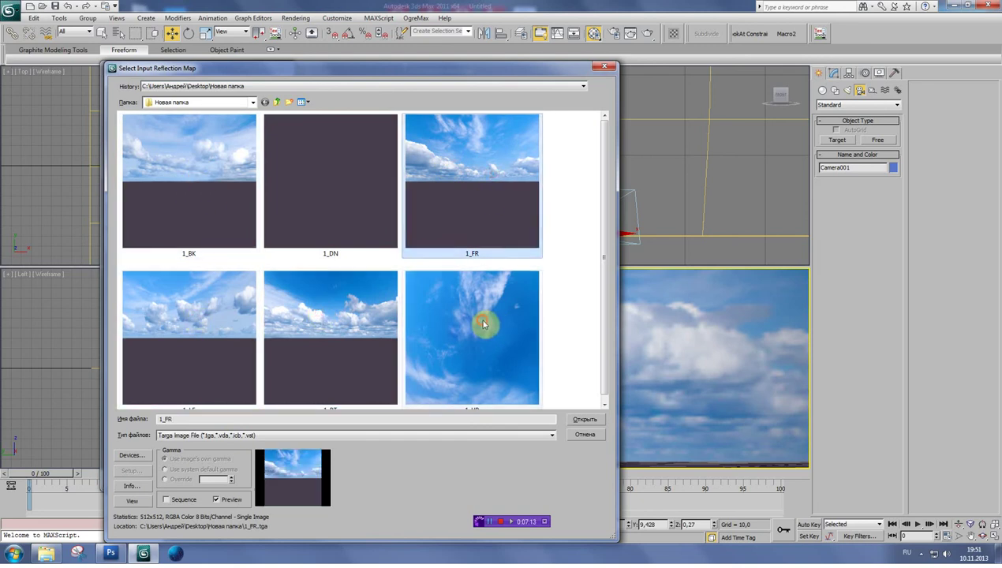
{"action": "left_click", "coordinate": [589, 439]}
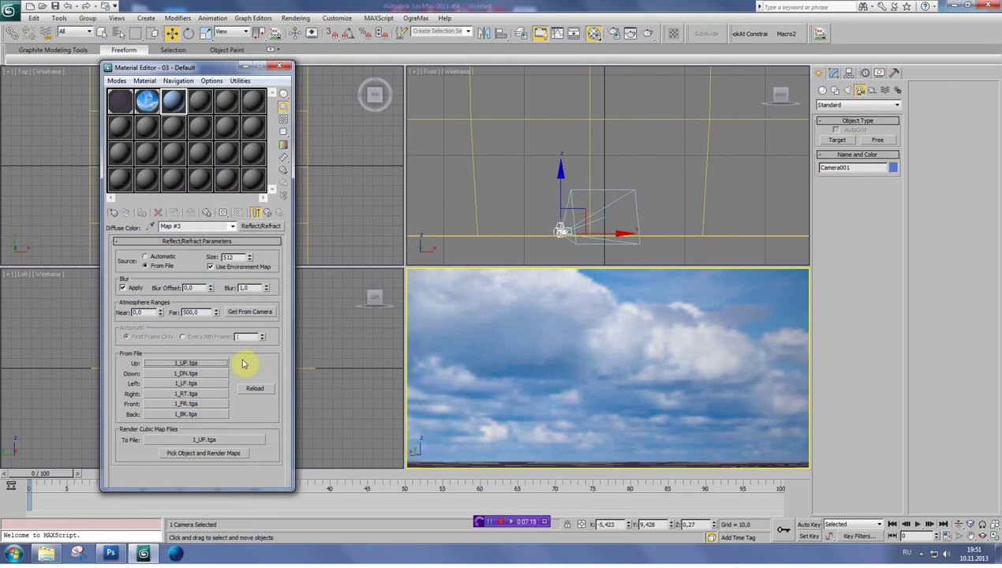
- Move the Material Editor aside and switch over to Photoshop
{"action": "left_click_drag", "start_coordinate": [197, 68], "coordinate": [219, 69]}
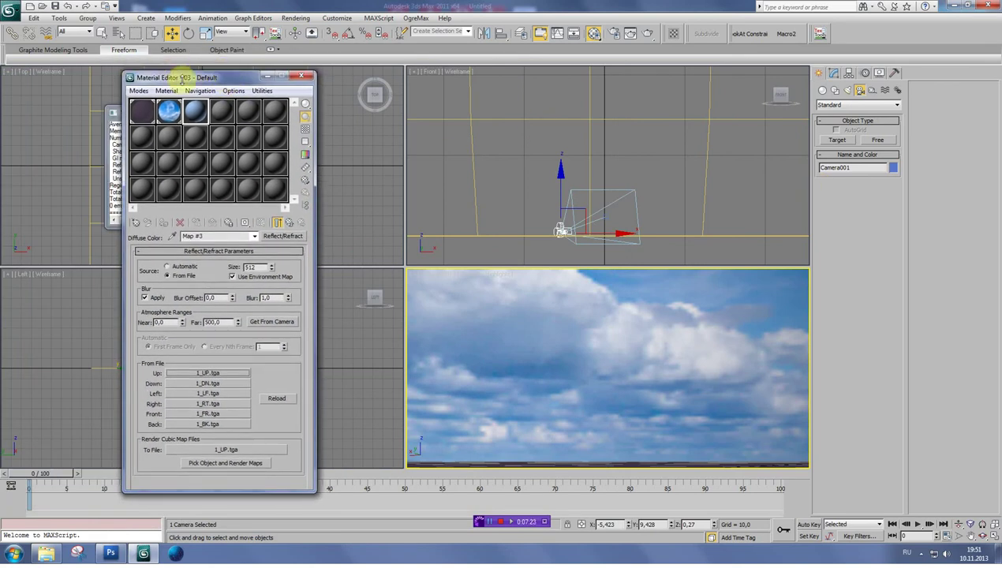
{"action": "mouse_move", "coordinate": [220, 70]}
{"action": "left_mouse_down"}
{"action": "mouse_move", "coordinate": [192, 84]}
{"action": "mouse_move", "coordinate": [197, 48]}
{"action": "mouse_move", "coordinate": [201, 62]}
{"action": "left_mouse_up"}
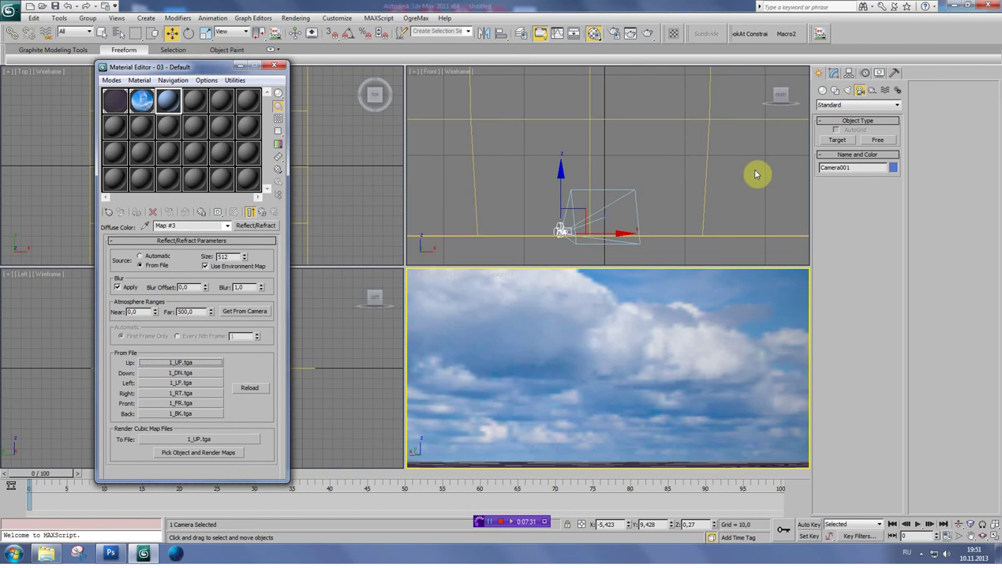
{"action": "left_click", "coordinate": [110, 553]}
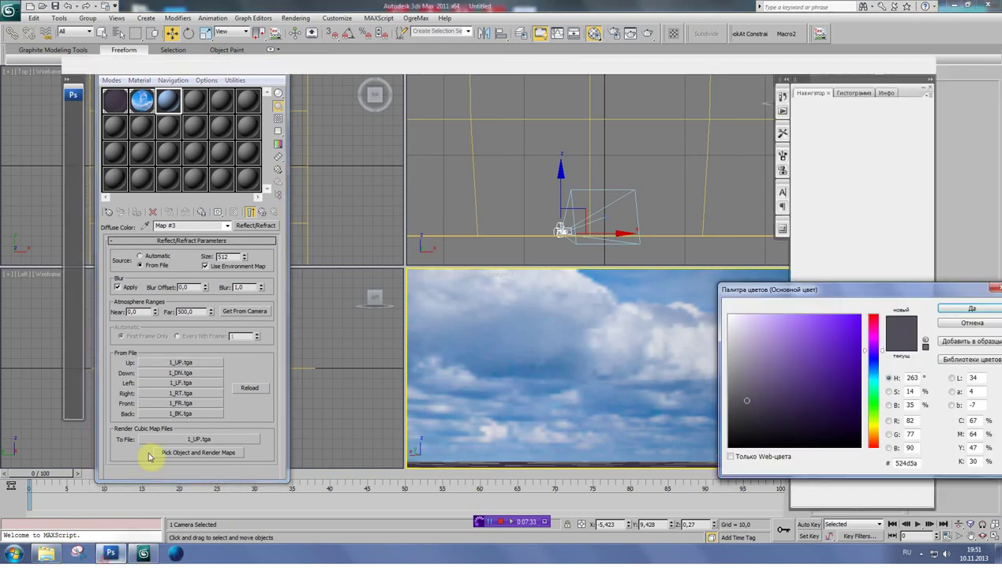
- Confirm the Photoshop colour picker and close the 1.tga image
{"action": "left_click", "coordinate": [954, 7]}
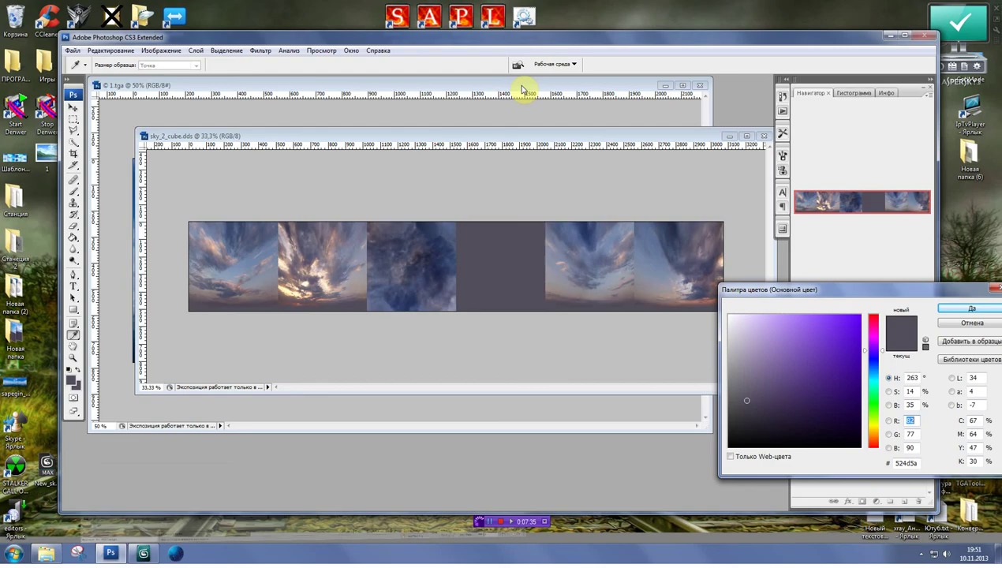
{"action": "left_click_drag", "start_coordinate": [557, 35], "coordinate": [551, 21]}
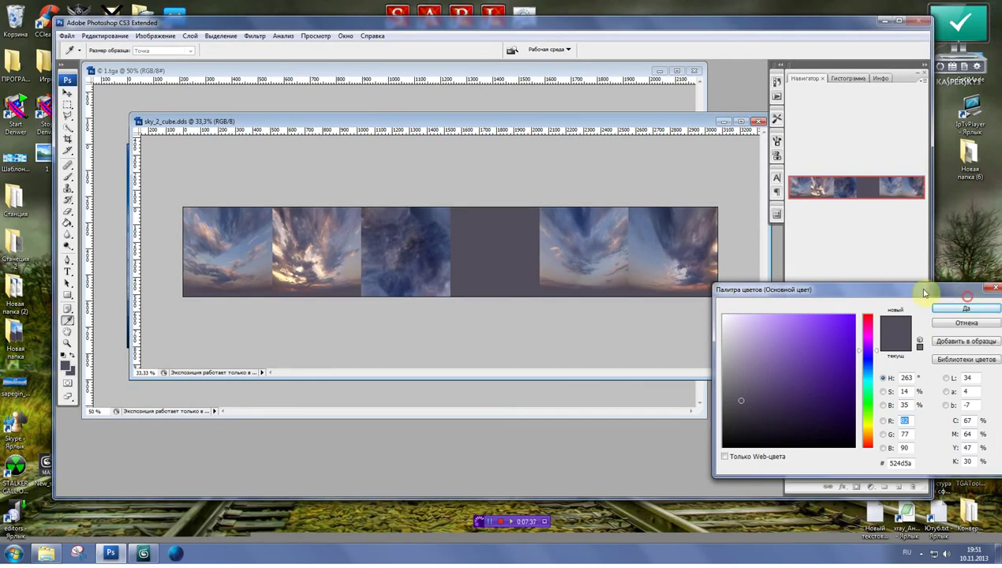
{"action": "left_click", "coordinate": [923, 299]}
{"action": "mouse_move", "coordinate": [506, 119]}
{"action": "left_mouse_down"}
{"action": "mouse_move", "coordinate": [455, 306]}
{"action": "mouse_move", "coordinate": [440, 174]}
{"action": "left_mouse_up"}
{"action": "left_click", "coordinate": [696, 72]}
- Resize the sky_2_cube.dds window to the strip's height and open the Новая папка folder
{"action": "left_click_drag", "start_coordinate": [523, 178], "coordinate": [547, 77]}
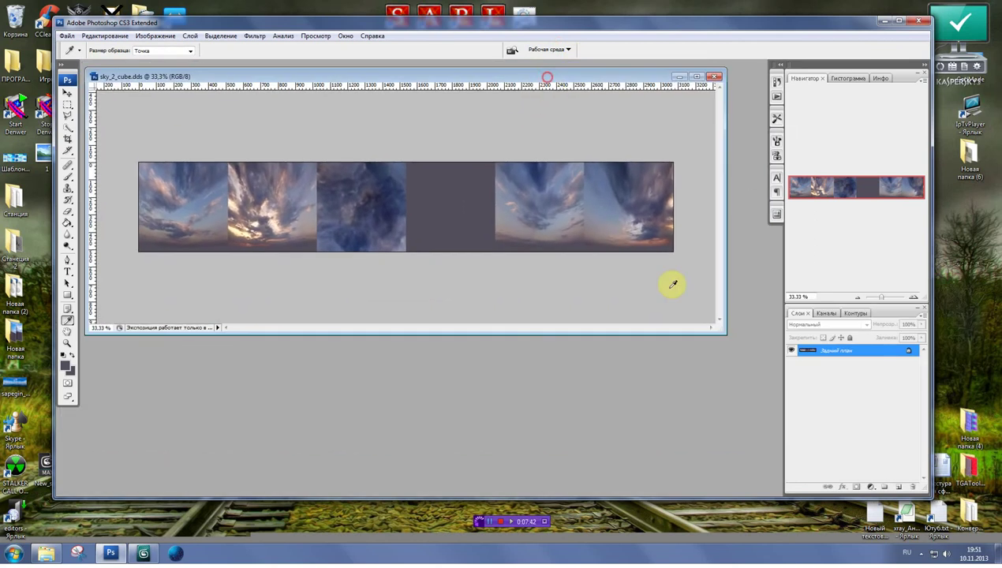
{"action": "left_click_drag", "start_coordinate": [720, 334], "coordinate": [762, 489]}
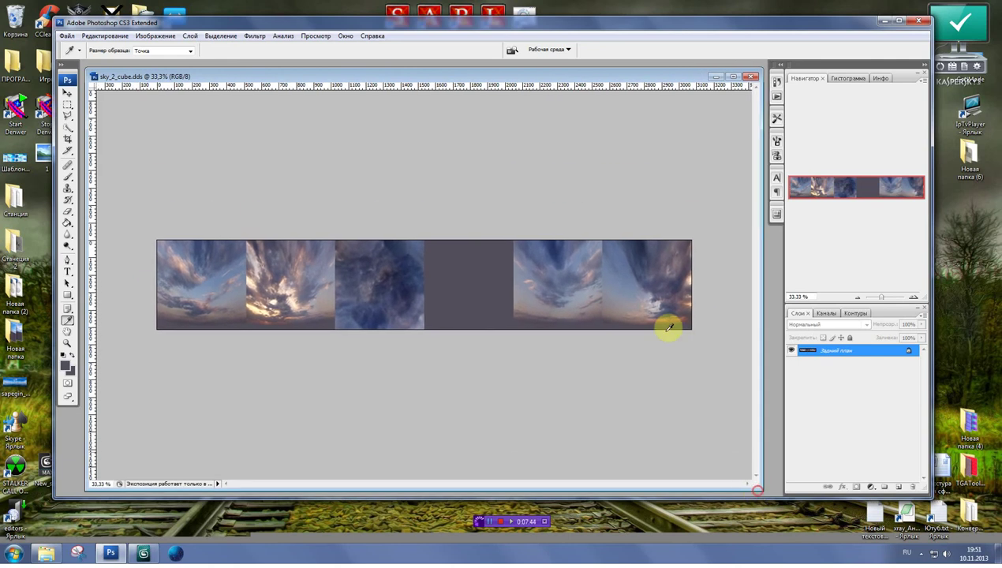
{"action": "left_click_drag", "start_coordinate": [447, 77], "coordinate": [450, 72]}
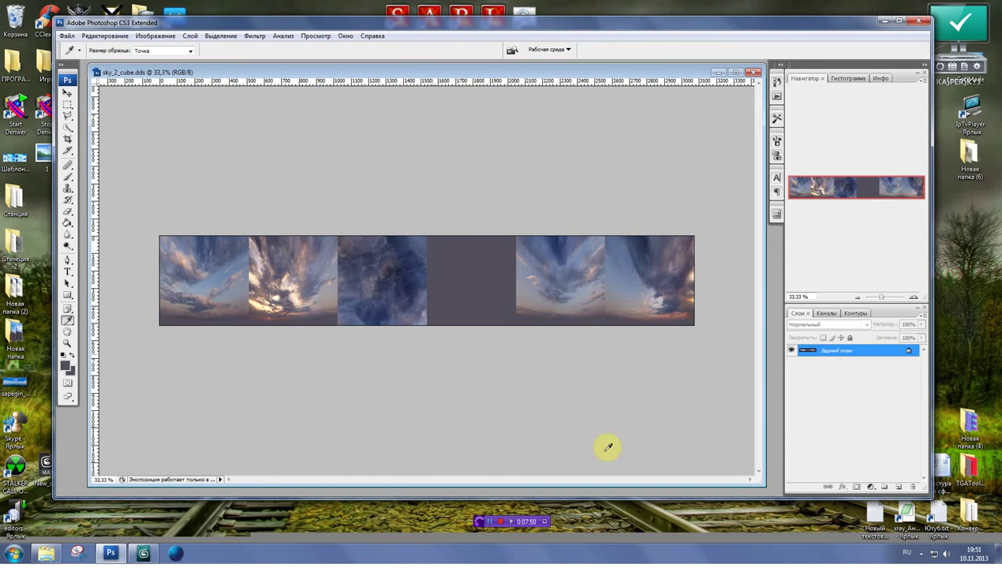
{"action": "left_click_drag", "start_coordinate": [760, 485], "coordinate": [762, 212]}
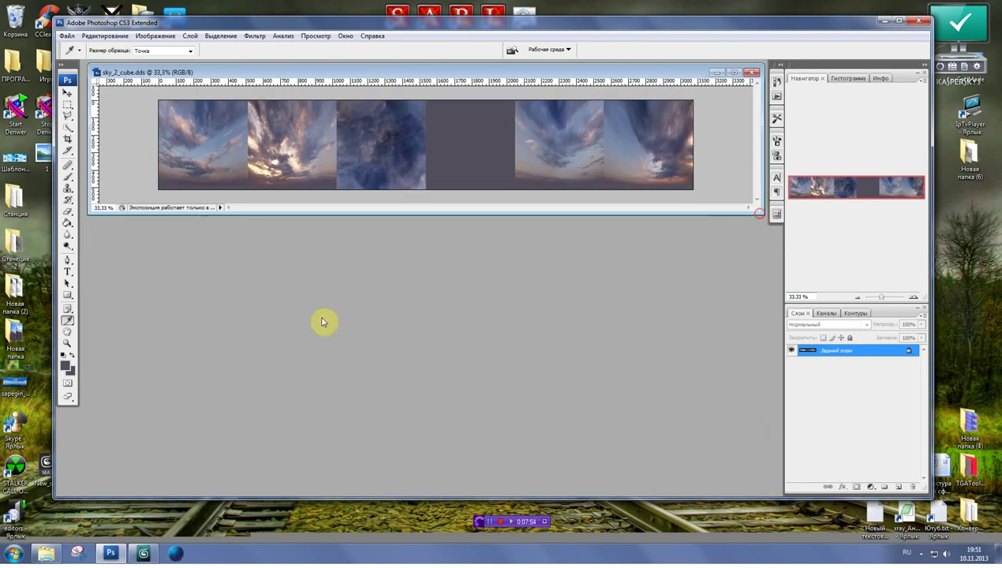
{"action": "double_click", "coordinate": [16, 335]}
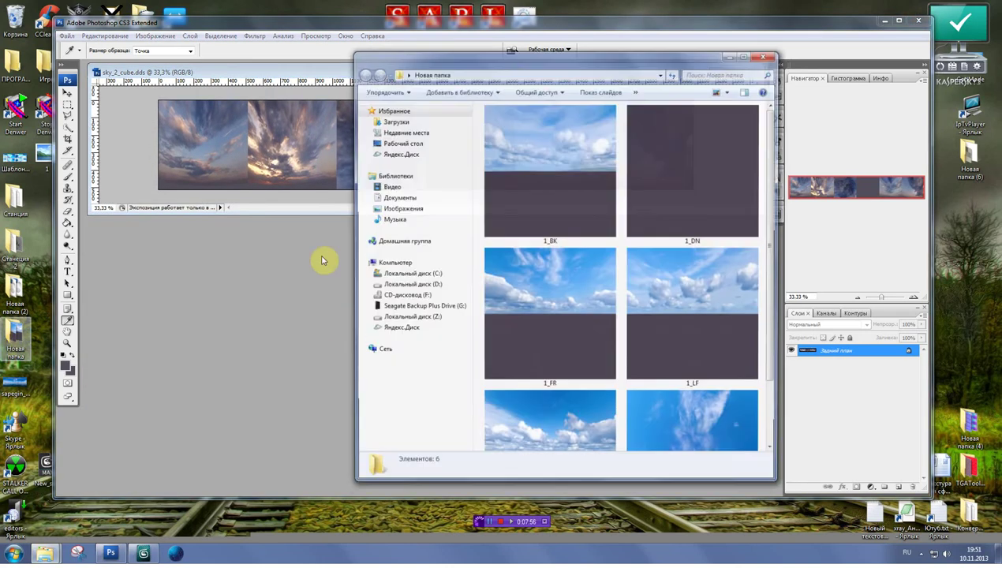
- Open the rendered 1_ face images, such as 1_UP.tga, from Новая папка in Photoshop
{"action": "left_click_drag", "start_coordinate": [592, 61], "coordinate": [616, 72]}
{"action": "scroll", "coordinate": [675, 324], "scroll_direction": "down", "scroll_amount": 2}
{"action": "left_click", "coordinate": [671, 320]}
{"action": "left_click", "coordinate": [260, 377]}
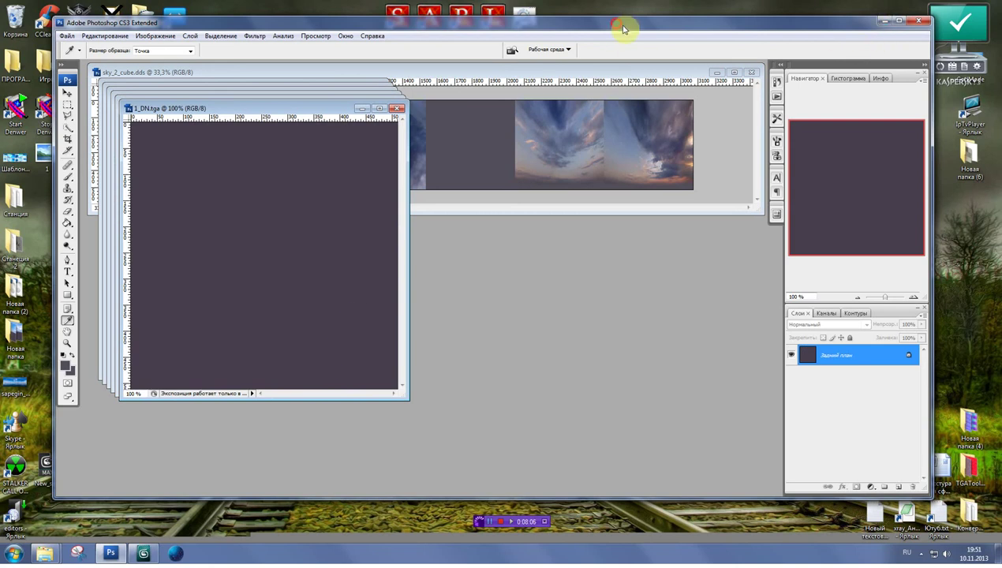
- Drag Шаблон_небо.jpg from the desktop into Photoshop and maximize the Photoshop window
{"action": "left_click_drag", "start_coordinate": [623, 29], "coordinate": [646, 41]}
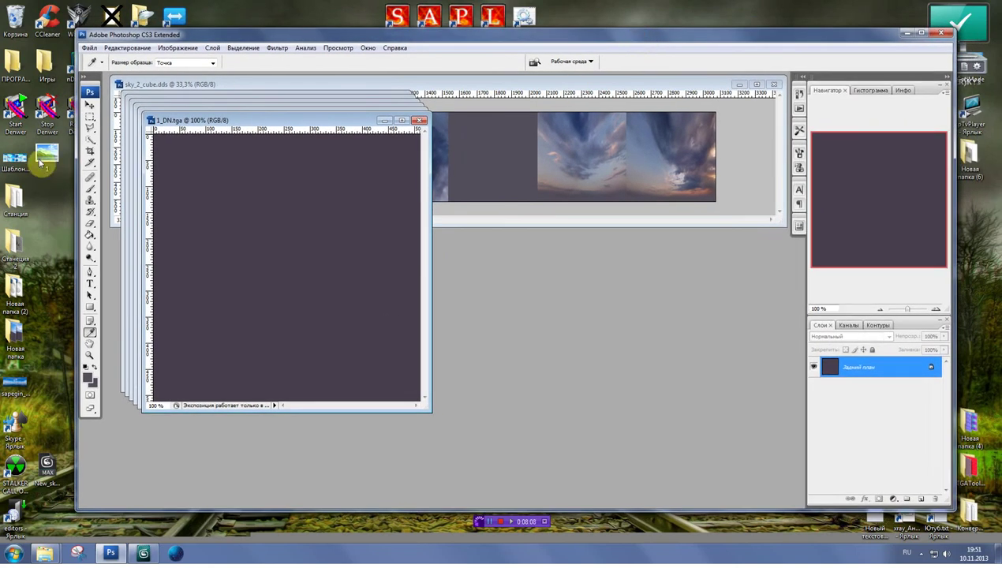
{"action": "left_click", "coordinate": [10, 162]}
{"action": "left_click_drag", "start_coordinate": [8, 162], "coordinate": [419, 93]}
{"action": "left_click", "coordinate": [623, 83]}
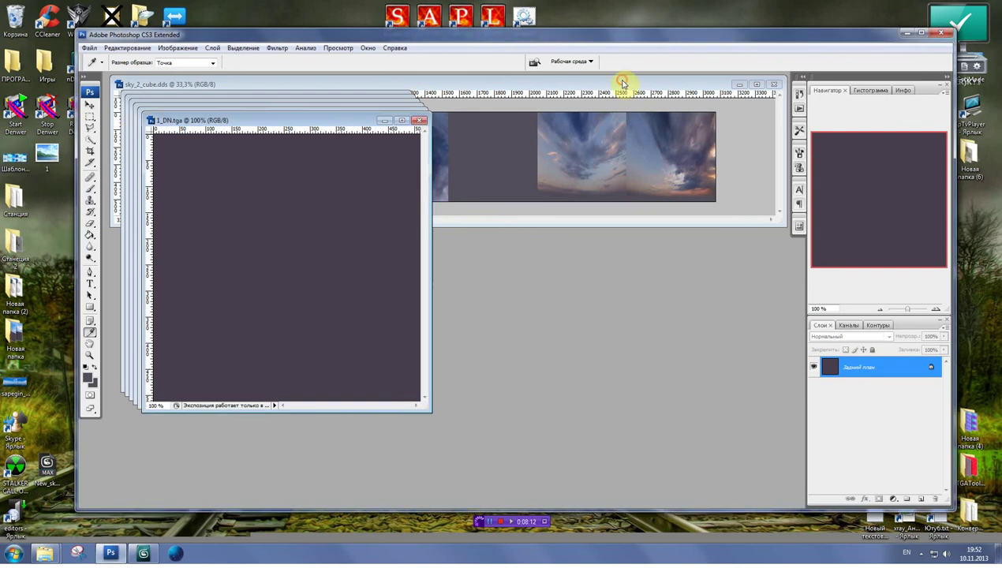
{"action": "left_click_drag", "start_coordinate": [520, 130], "coordinate": [525, 86]}
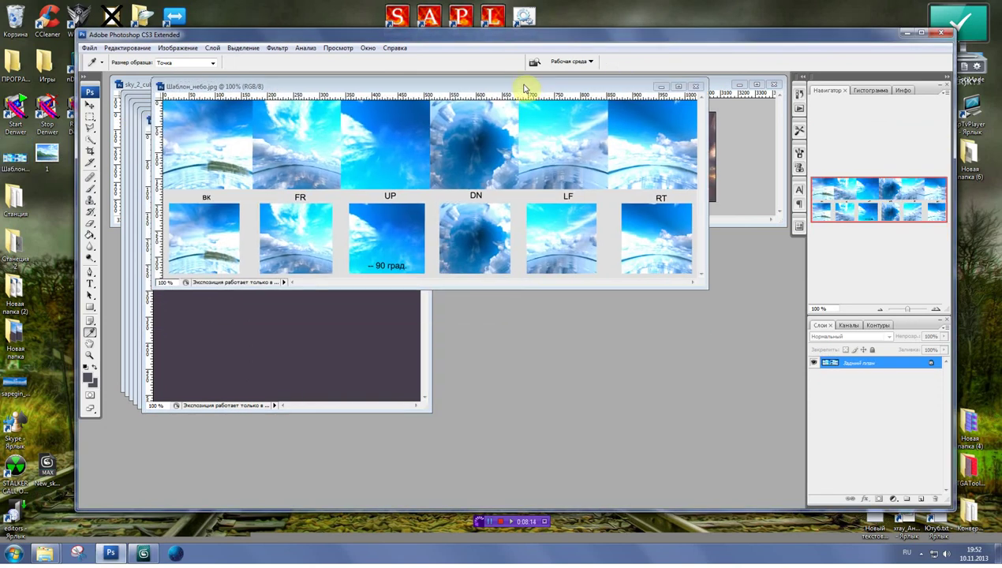
{"action": "left_click", "coordinate": [922, 34]}
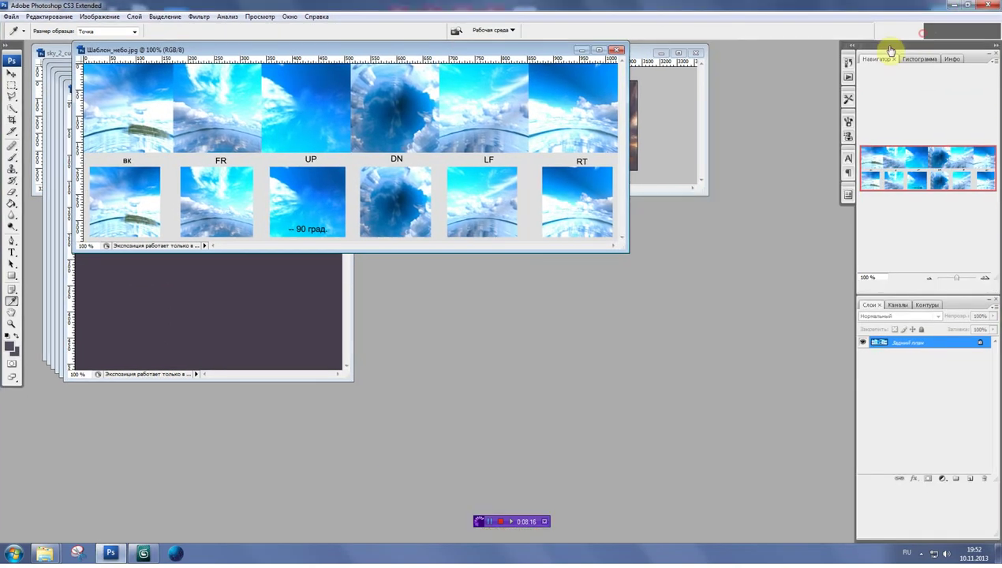
- Arrange the template and sky_2_cube strip, and shrink and place the 1_DN and 1_BK windows
{"action": "mouse_move", "coordinate": [646, 63]}
{"action": "left_mouse_down"}
{"action": "mouse_move", "coordinate": [697, 201]}
{"action": "mouse_move", "coordinate": [733, 209]}
{"action": "left_mouse_up"}
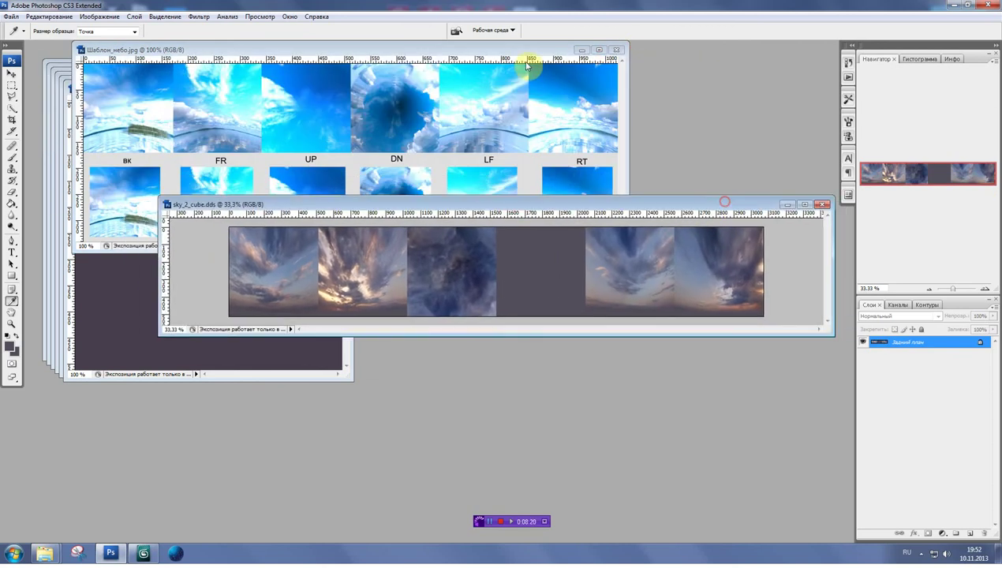
{"action": "left_click_drag", "start_coordinate": [513, 55], "coordinate": [677, 48]}
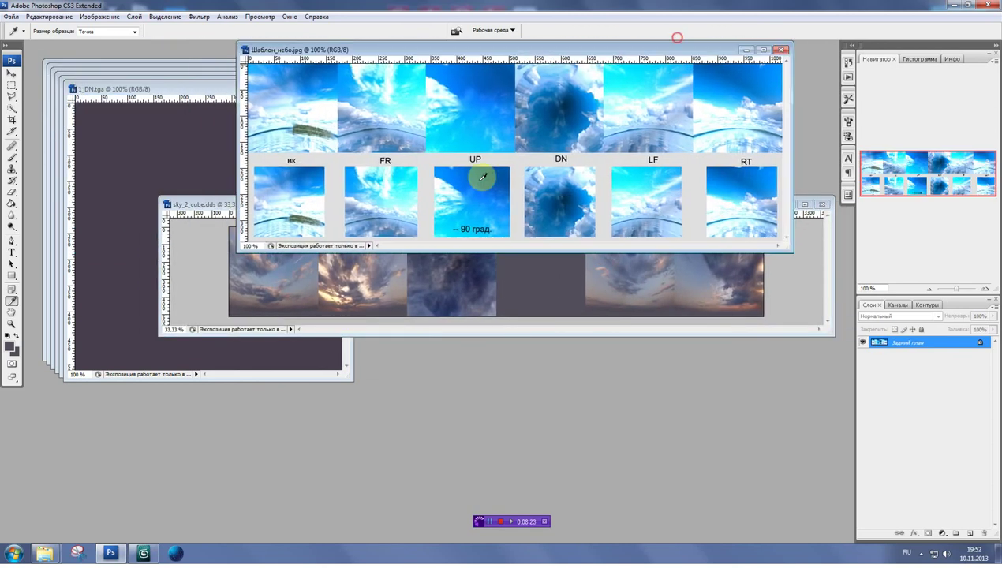
{"action": "left_click_drag", "start_coordinate": [224, 211], "coordinate": [290, 246]}
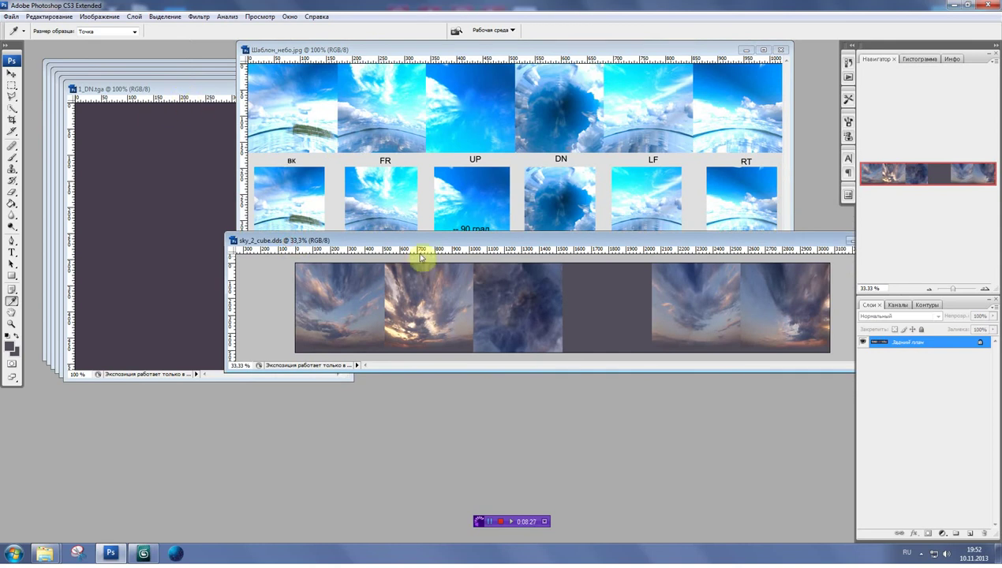
{"action": "left_click_drag", "start_coordinate": [452, 373], "coordinate": [448, 401]}
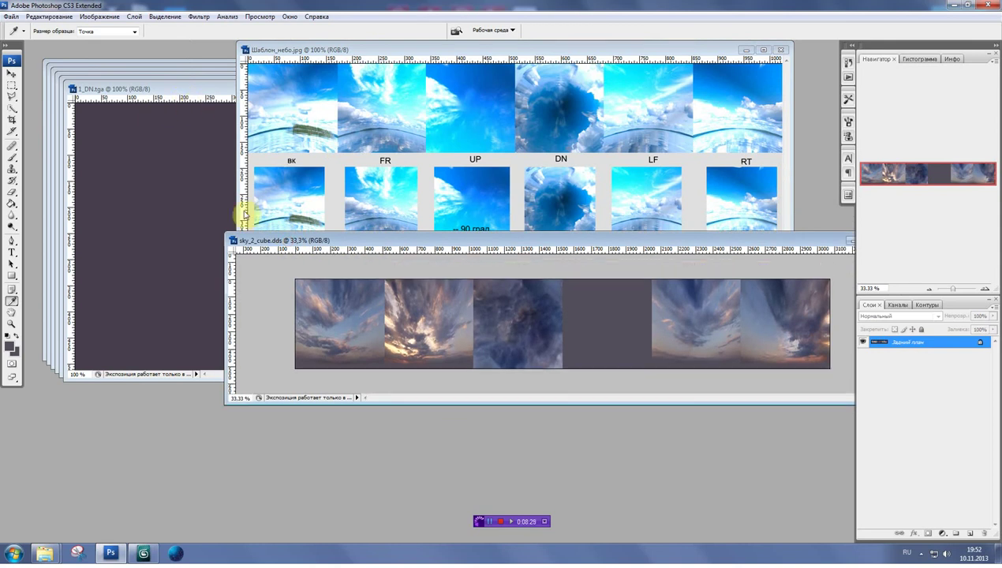
{"action": "mouse_move", "coordinate": [158, 94]}
{"action": "left_mouse_down"}
{"action": "mouse_move", "coordinate": [141, 104]}
{"action": "mouse_move", "coordinate": [527, 219]}
{"action": "left_mouse_up"}
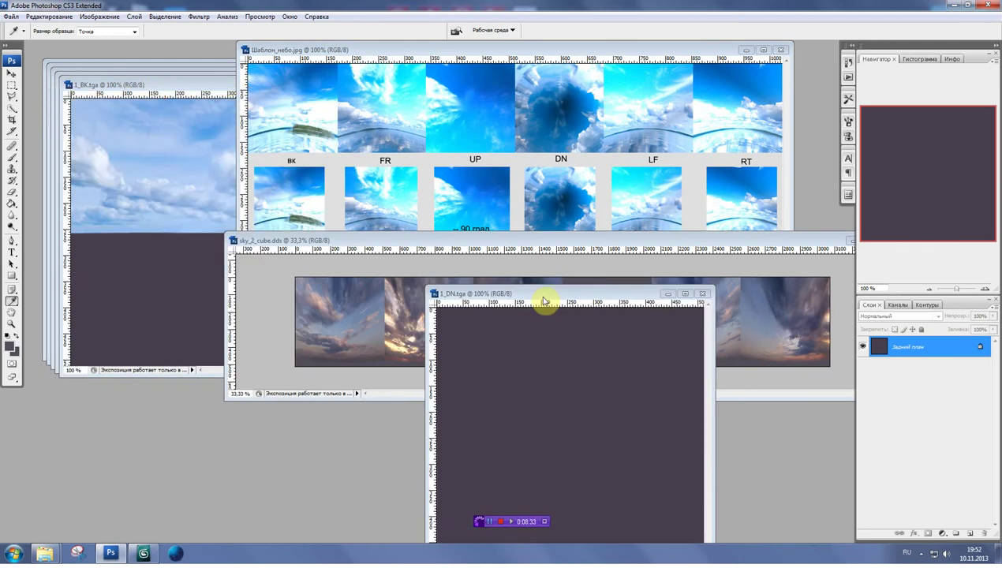
{"action": "mouse_move", "coordinate": [413, 209]}
{"action": "left_mouse_down"}
{"action": "mouse_move", "coordinate": [544, 399]}
{"action": "mouse_move", "coordinate": [580, 372]}
{"action": "mouse_move", "coordinate": [608, 382]}
{"action": "left_mouse_up"}
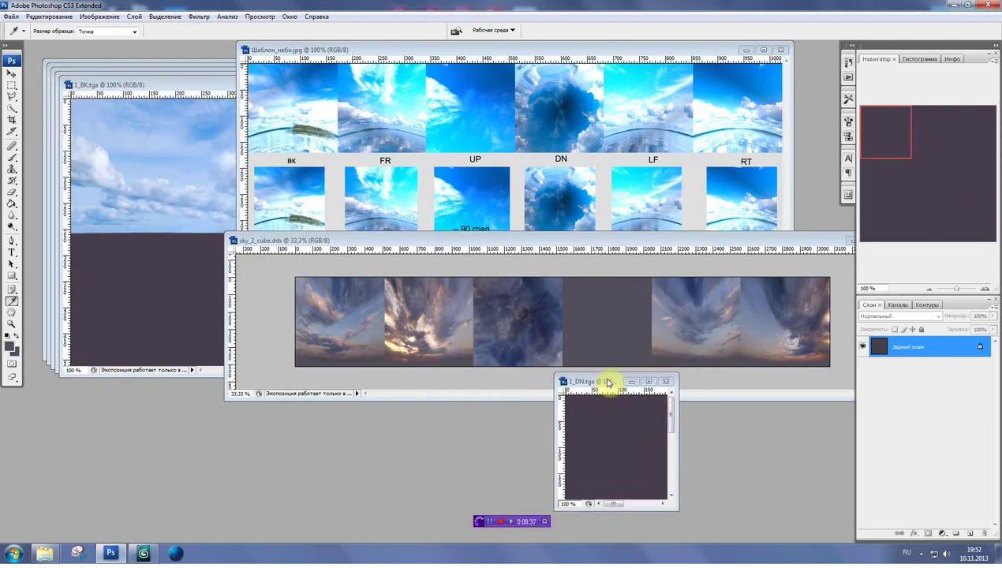
{"action": "left_click", "coordinate": [166, 89]}
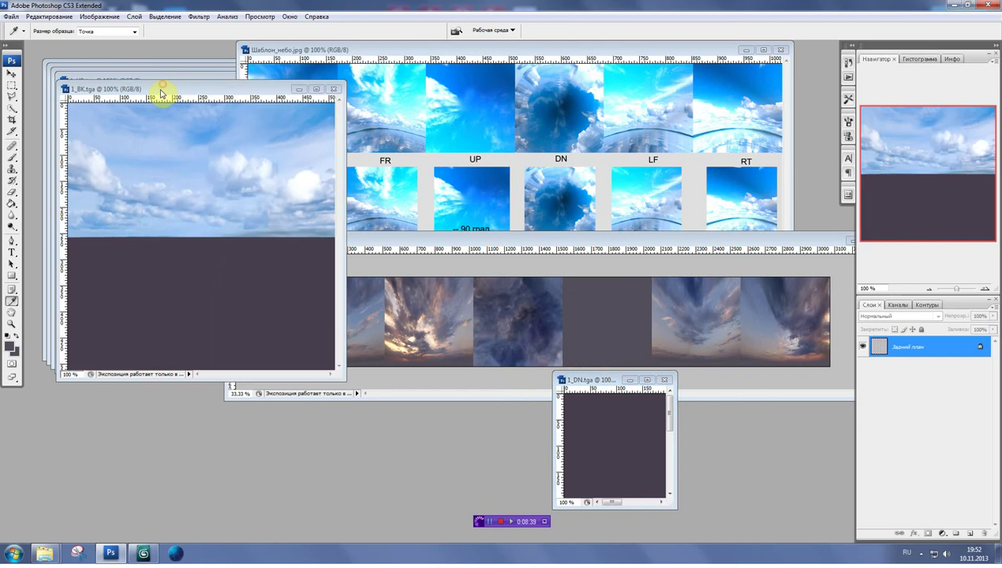
{"action": "left_click_drag", "start_coordinate": [200, 93], "coordinate": [340, 275]}
- Rotate the 1_UP face canvas 90° counter-clockwise and shrink its window beside 1_BK
{"action": "mouse_move", "coordinate": [200, 268]}
{"action": "left_mouse_down"}
{"action": "mouse_move", "coordinate": [347, 432]}
{"action": "mouse_move", "coordinate": [303, 402]}
{"action": "left_mouse_up"}
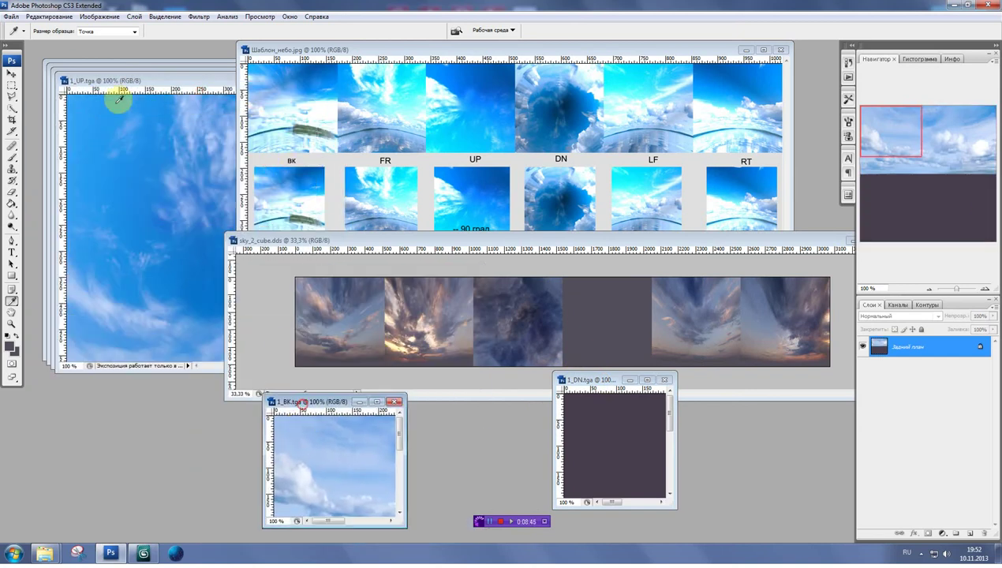
{"action": "left_click", "coordinate": [132, 81]}
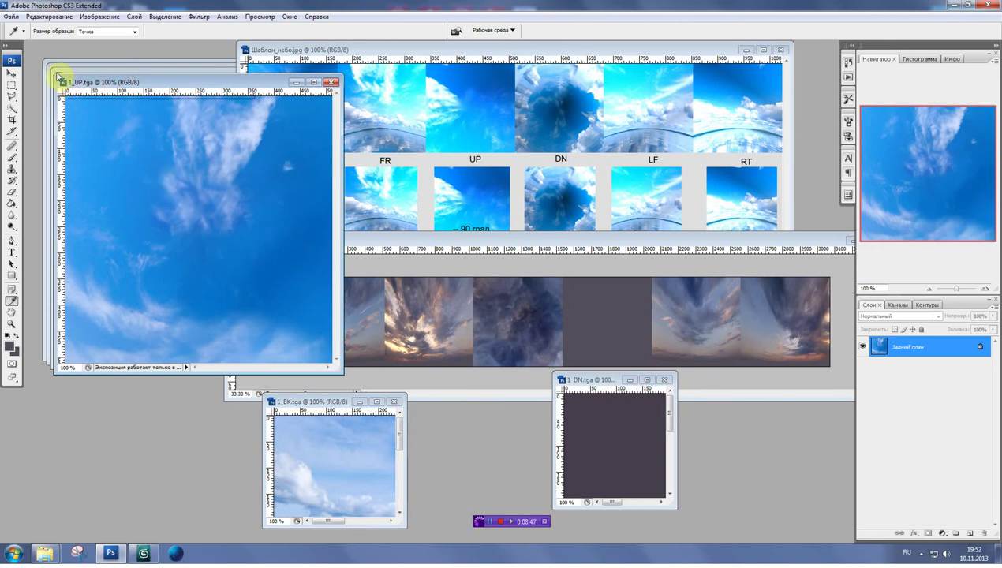
{"action": "mouse_move", "coordinate": [66, 88]}
{"action": "left_mouse_down"}
{"action": "mouse_move", "coordinate": [361, 174]}
{"action": "mouse_move", "coordinate": [324, 169]}
{"action": "mouse_move", "coordinate": [463, 317]}
{"action": "mouse_move", "coordinate": [410, 220]}
{"action": "mouse_move", "coordinate": [246, 111]}
{"action": "left_mouse_up"}
{"action": "left_click_drag", "start_coordinate": [309, 130], "coordinate": [266, 134]}
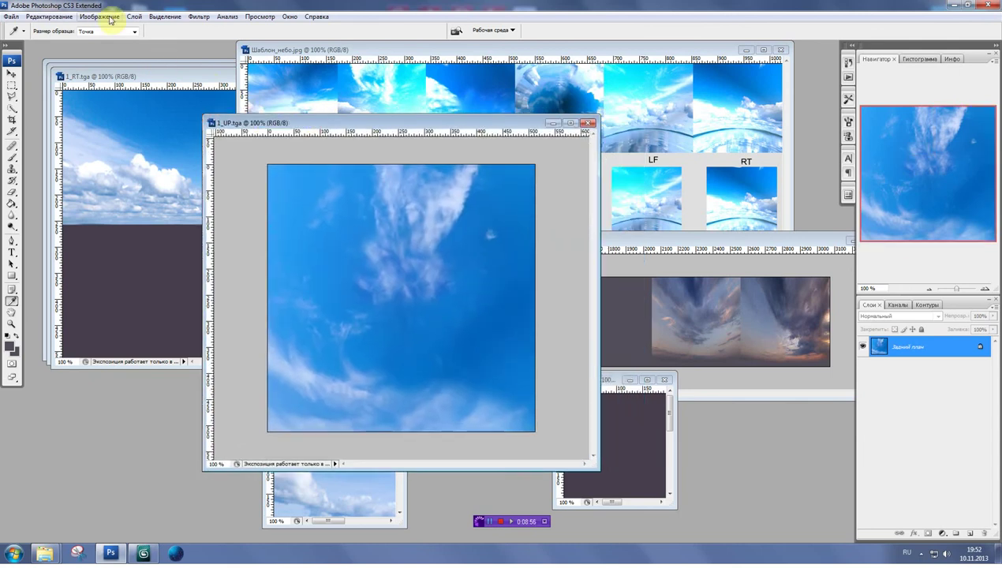
{"action": "left_click", "coordinate": [88, 17]}
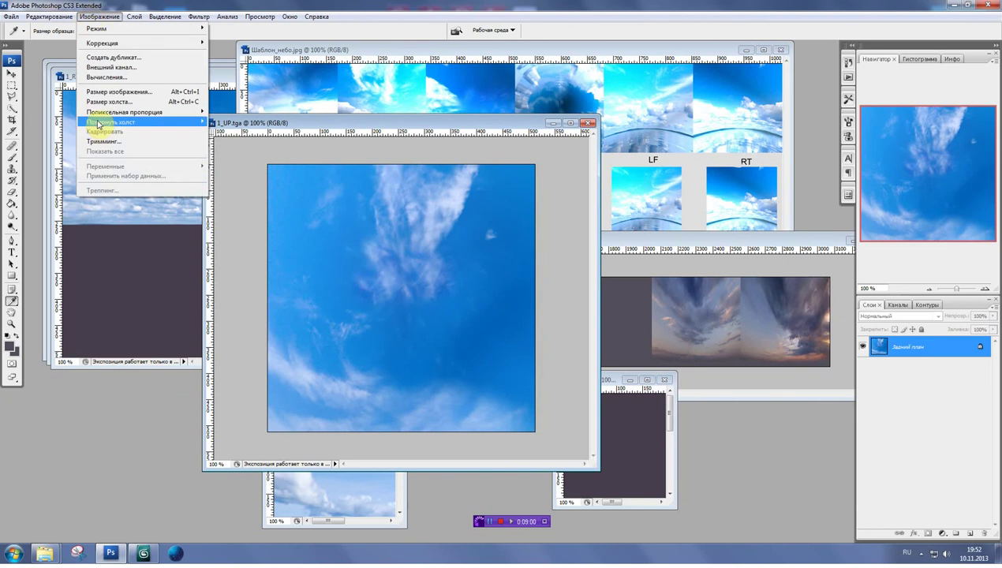
{"action": "mouse_move", "coordinate": [110, 122]}
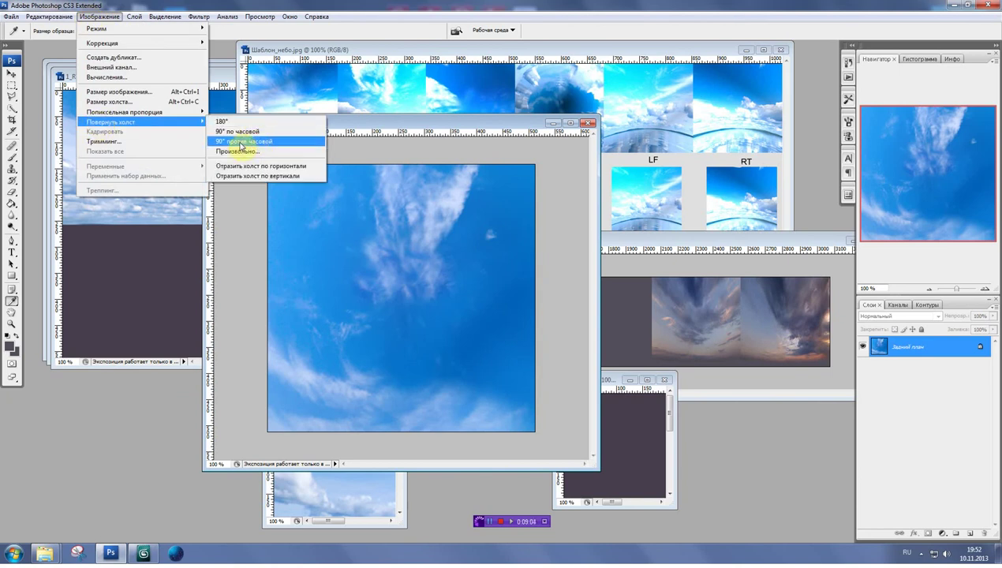
{"action": "left_click", "coordinate": [242, 143]}
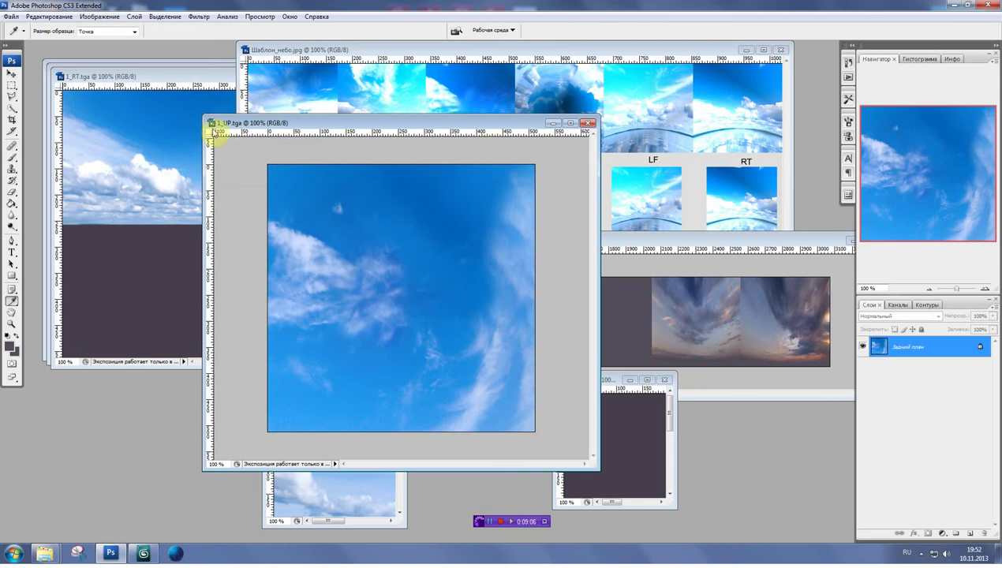
{"action": "mouse_move", "coordinate": [203, 115]}
{"action": "left_mouse_down"}
{"action": "mouse_move", "coordinate": [444, 352]}
{"action": "mouse_move", "coordinate": [470, 395]}
{"action": "mouse_move", "coordinate": [413, 386]}
{"action": "mouse_move", "coordinate": [476, 421]}
{"action": "mouse_move", "coordinate": [503, 373]}
{"action": "left_mouse_up"}
- Move 1_RT aside and shrink the 1_LF and 1_FR windows, clearing the sky_2_cube strip
{"action": "left_click", "coordinate": [60, 81]}
{"action": "mouse_move", "coordinate": [106, 81]}
{"action": "left_mouse_down"}
{"action": "mouse_move", "coordinate": [320, 209]}
{"action": "mouse_move", "coordinate": [382, 345]}
{"action": "left_mouse_up"}
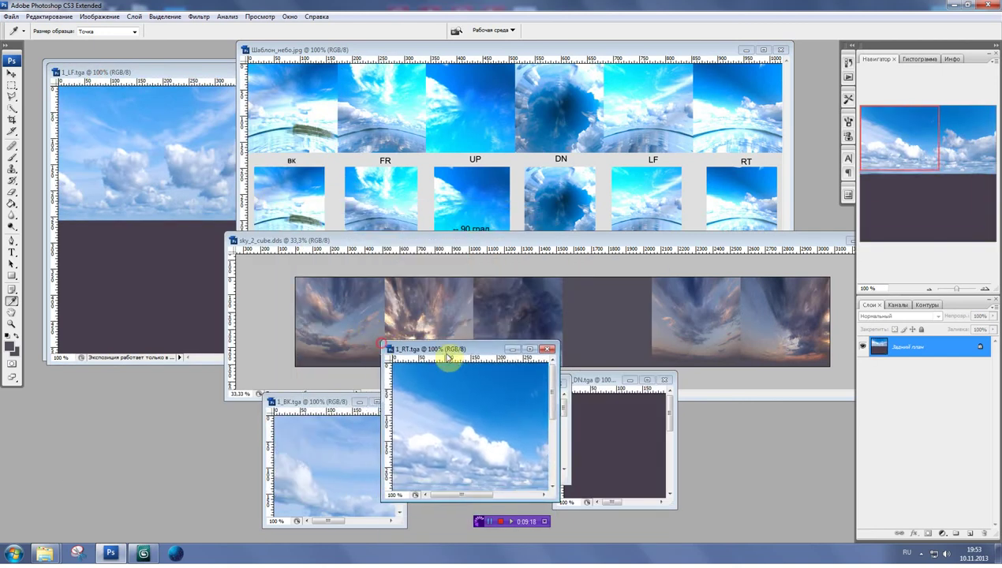
{"action": "mouse_move", "coordinate": [447, 358]}
{"action": "left_mouse_down"}
{"action": "mouse_move", "coordinate": [778, 365]}
{"action": "mouse_move", "coordinate": [741, 376]}
{"action": "mouse_move", "coordinate": [771, 389]}
{"action": "left_mouse_up"}
{"action": "left_click_drag", "start_coordinate": [155, 73], "coordinate": [149, 89]}
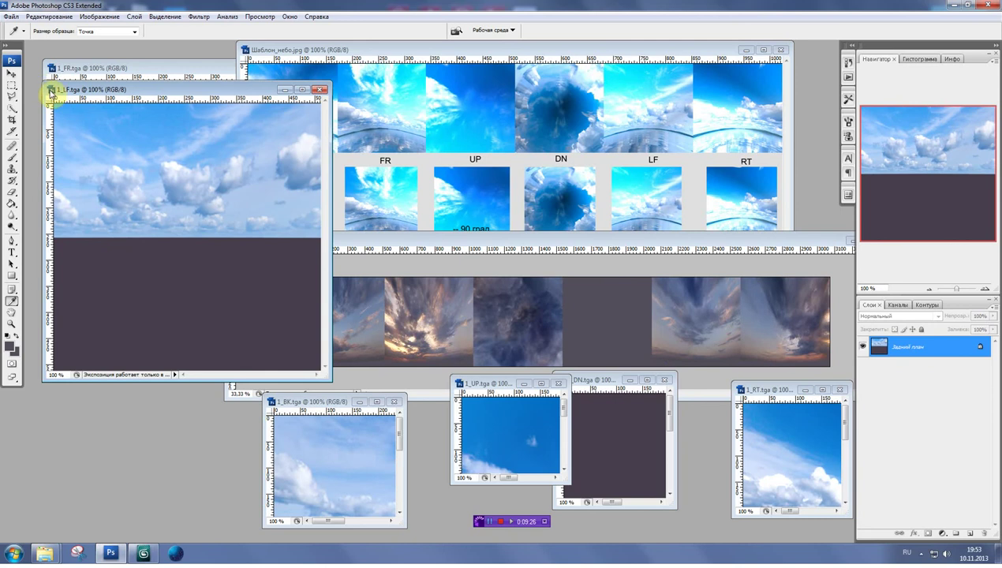
{"action": "mouse_move", "coordinate": [42, 81]}
{"action": "left_mouse_down"}
{"action": "mouse_move", "coordinate": [187, 254]}
{"action": "mouse_move", "coordinate": [504, 253]}
{"action": "mouse_move", "coordinate": [643, 398]}
{"action": "mouse_move", "coordinate": [642, 419]}
{"action": "left_mouse_up"}
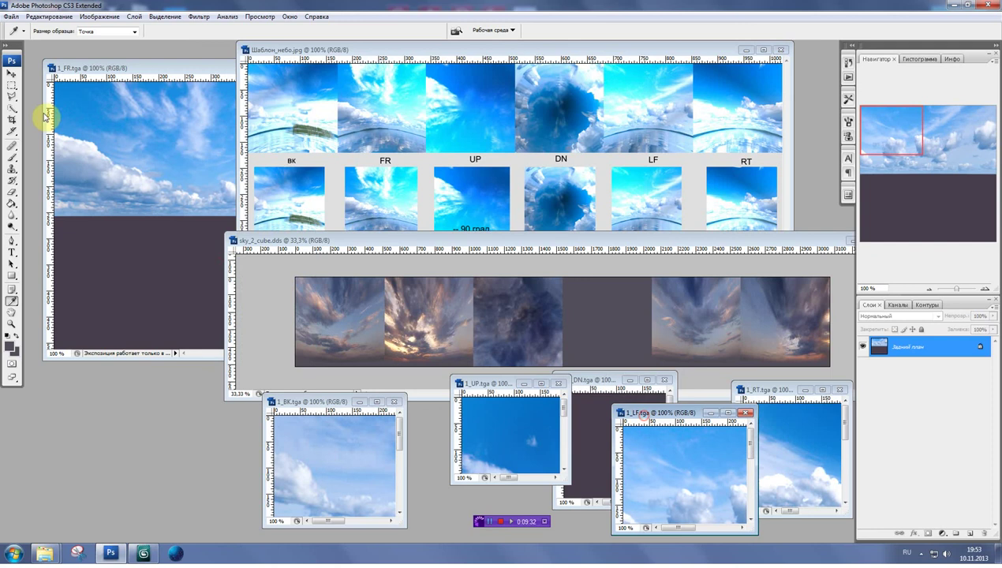
{"action": "mouse_move", "coordinate": [124, 67]}
{"action": "left_mouse_down"}
{"action": "mouse_move", "coordinate": [30, 66]}
{"action": "mouse_move", "coordinate": [206, 257]}
{"action": "mouse_move", "coordinate": [281, 359]}
{"action": "mouse_move", "coordinate": [396, 420]}
{"action": "mouse_move", "coordinate": [332, 408]}
{"action": "left_mouse_up"}
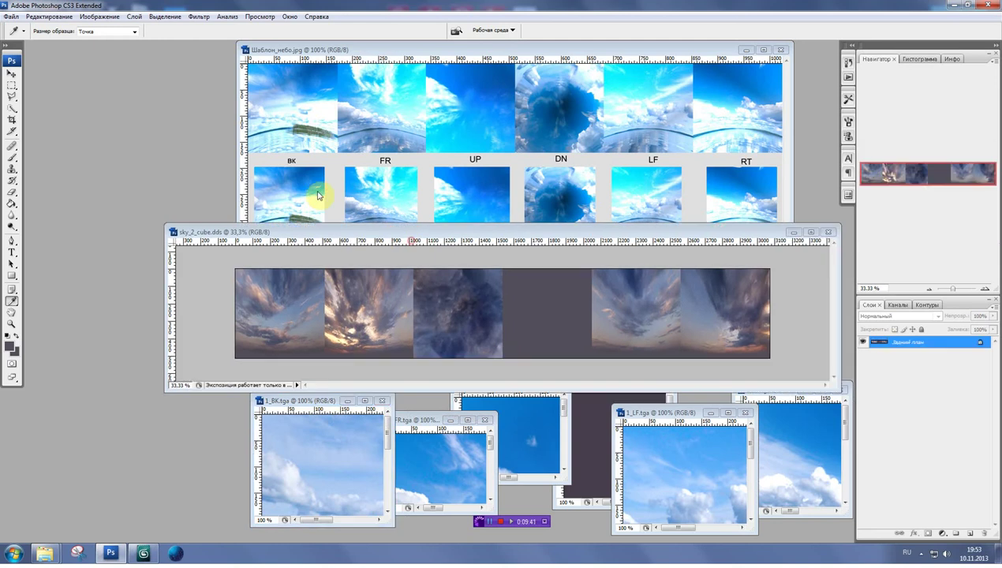
- Enlarge the sky_2_cube strip window and unlock the guides
{"action": "left_click_drag", "start_coordinate": [412, 240], "coordinate": [325, 98]}
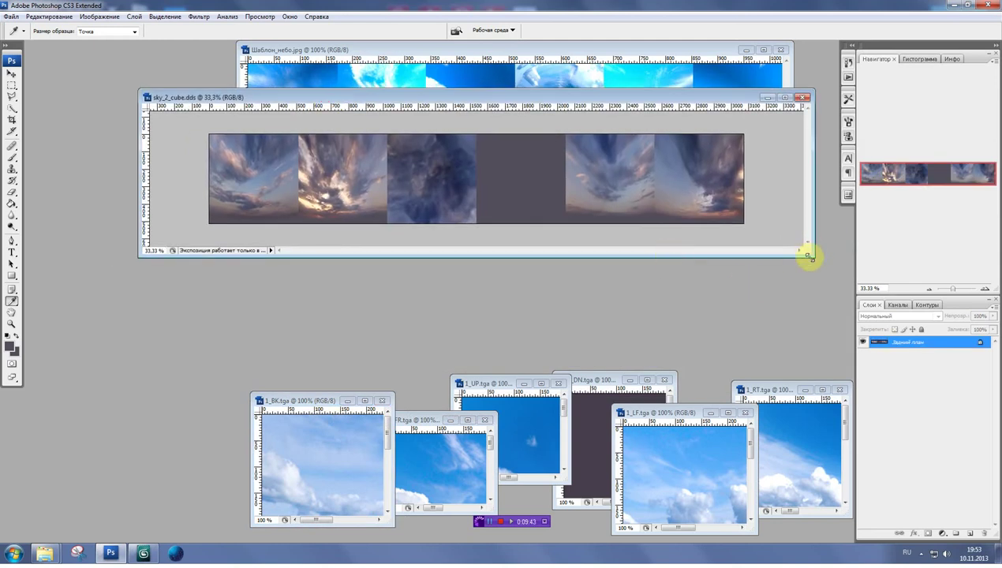
{"action": "left_click_drag", "start_coordinate": [809, 257], "coordinate": [842, 368]}
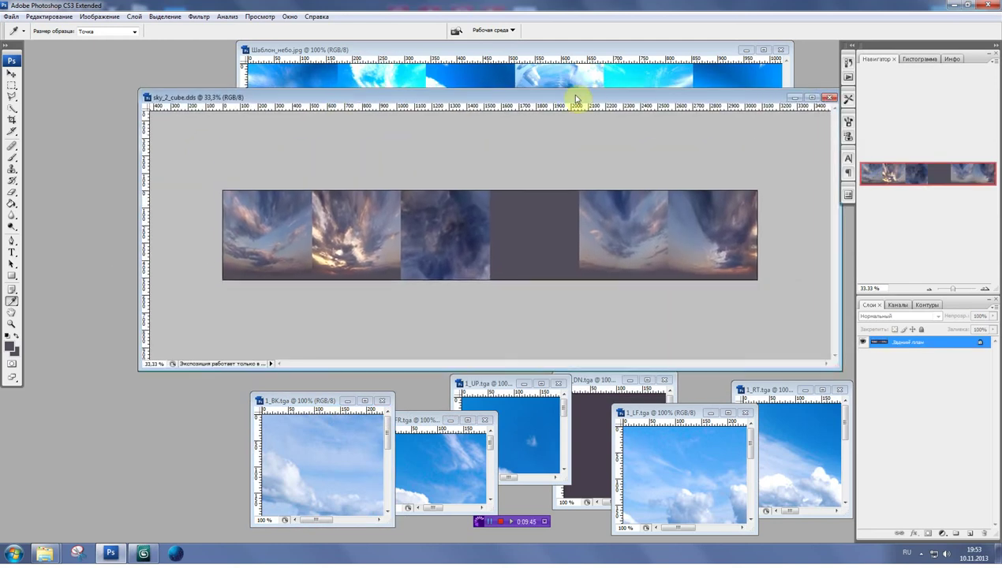
{"action": "left_click_drag", "start_coordinate": [576, 99], "coordinate": [574, 89]}
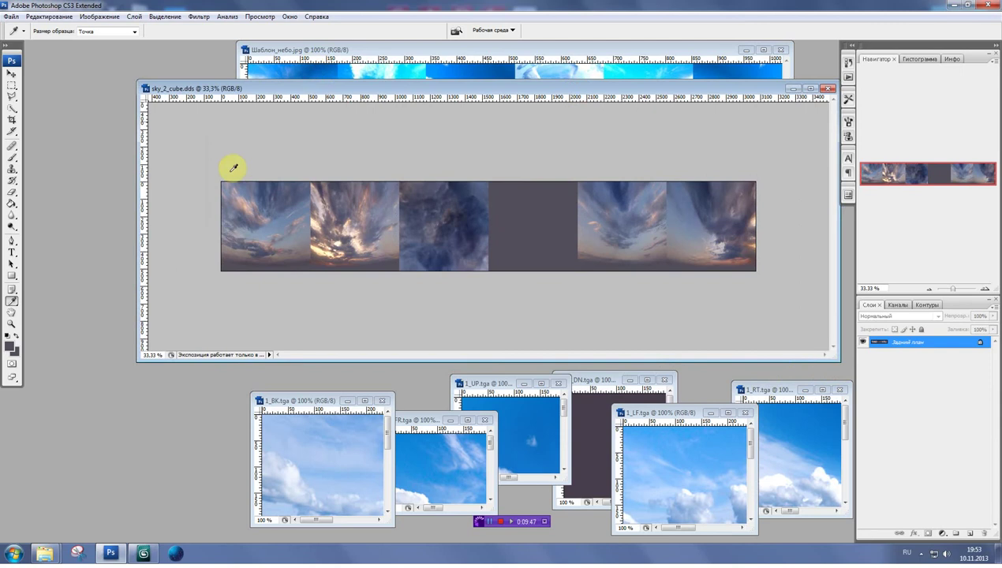
{"action": "left_click", "coordinate": [199, 15]}
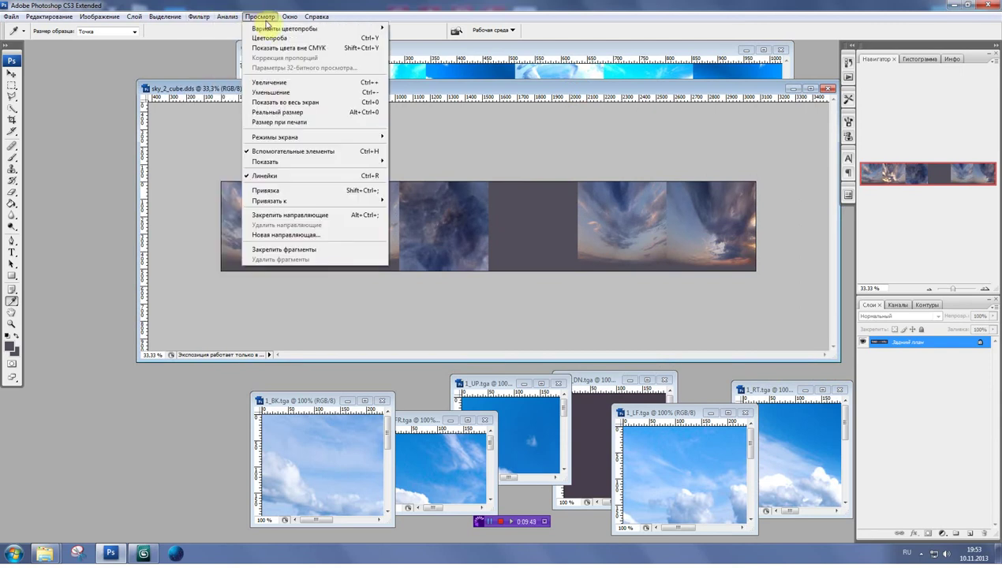
{"action": "left_click", "coordinate": [157, 228]}
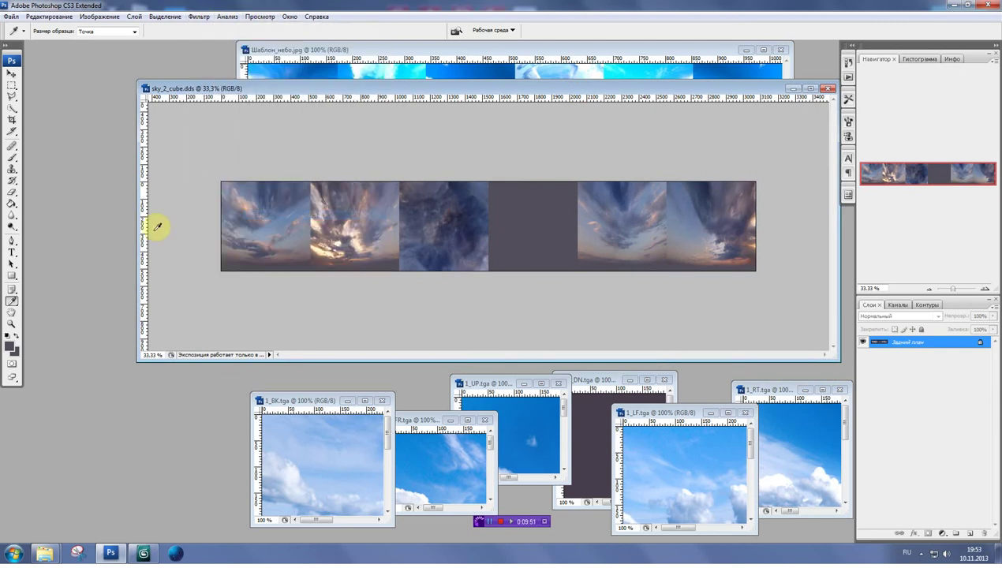
{"action": "left_click", "coordinate": [257, 16]}
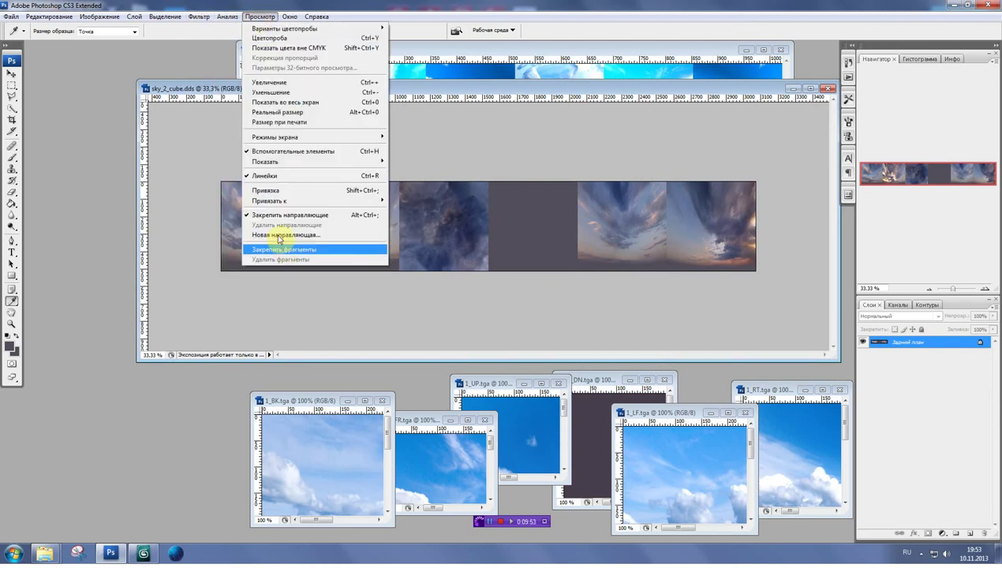
{"action": "left_click", "coordinate": [249, 214]}
- Add a horizontal guide and drag it below the cube strip
{"action": "left_click", "coordinate": [260, 16]}
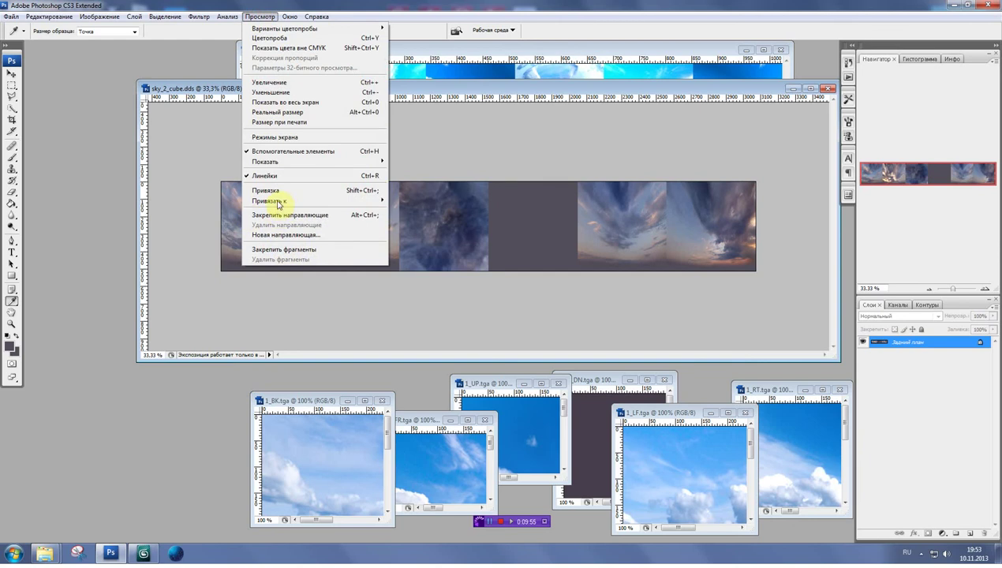
{"action": "left_click", "coordinate": [290, 235]}
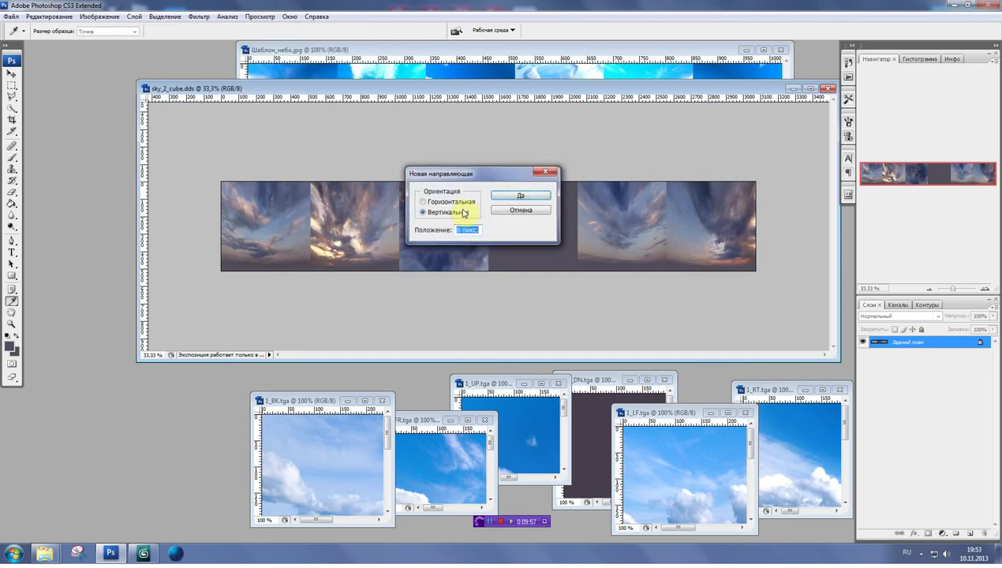
{"action": "left_click", "coordinate": [448, 204]}
{"action": "left_click", "coordinate": [521, 195]}
{"action": "left_click", "coordinate": [11, 75]}
{"action": "left_click_drag", "start_coordinate": [172, 181], "coordinate": [188, 306]}
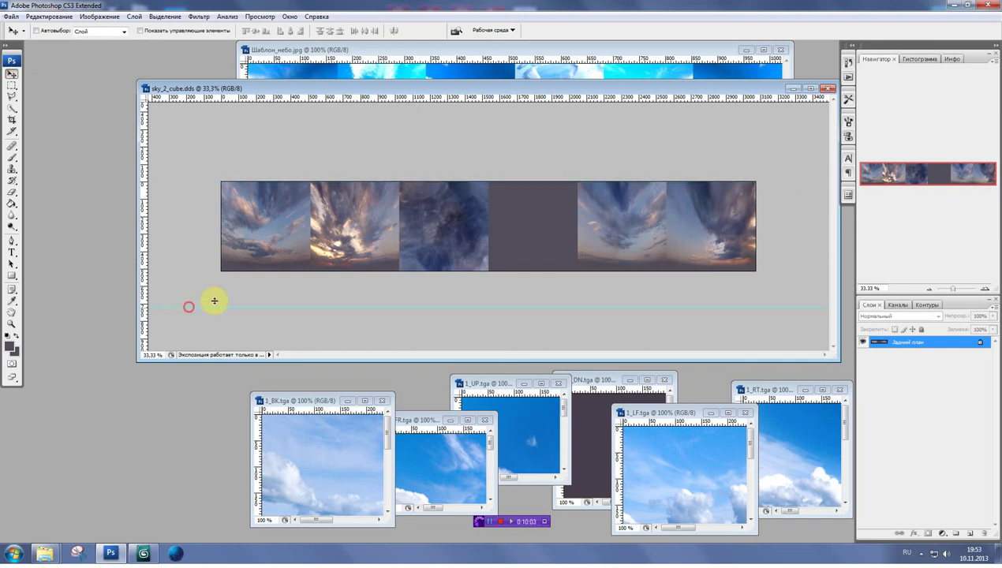
{"action": "left_click_drag", "start_coordinate": [292, 401], "coordinate": [249, 378]}
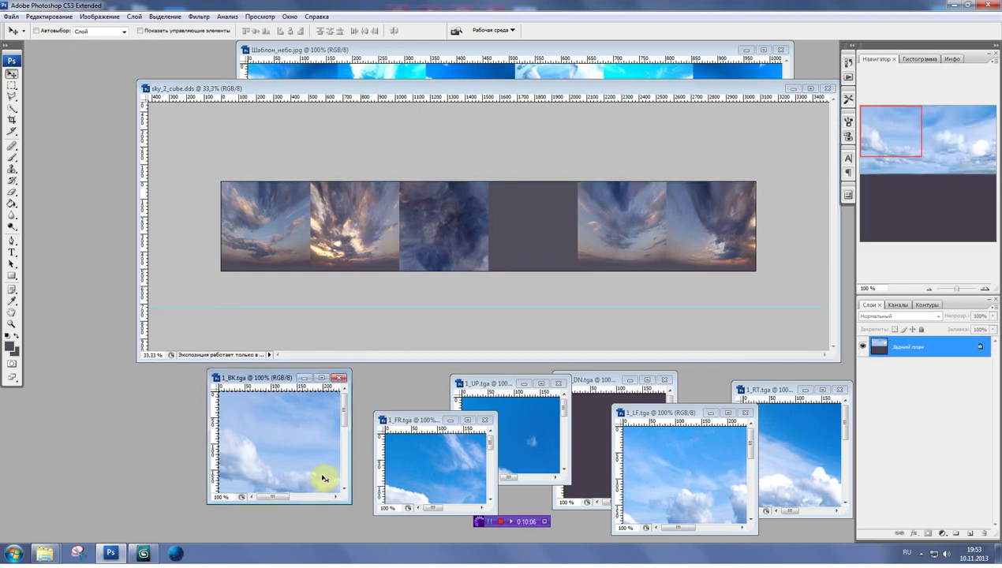
- Paste the BK face into sky_2_cube and snap it into the first slot
{"action": "left_click", "coordinate": [320, 90]}
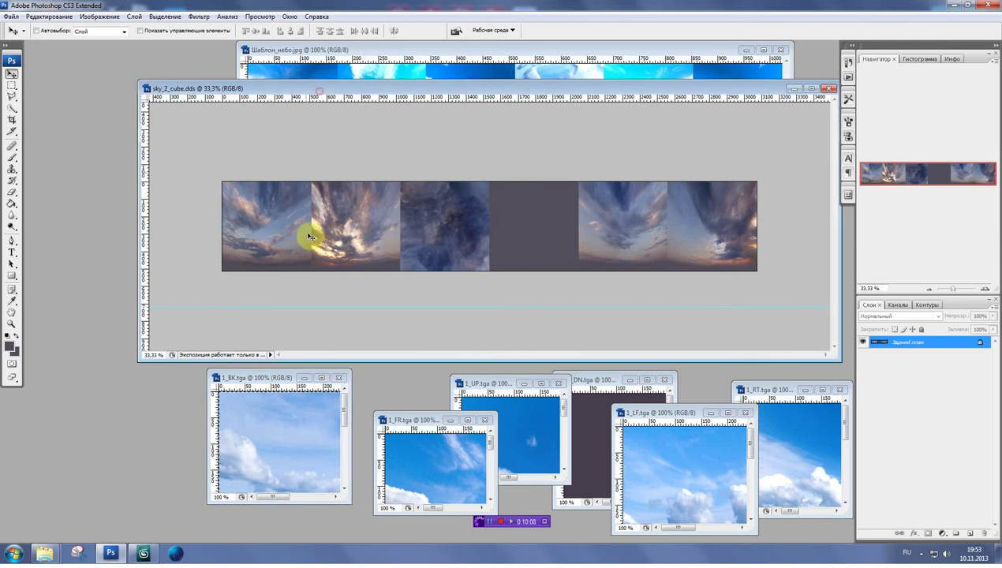
{"action": "key", "text": "ctrl+v"}
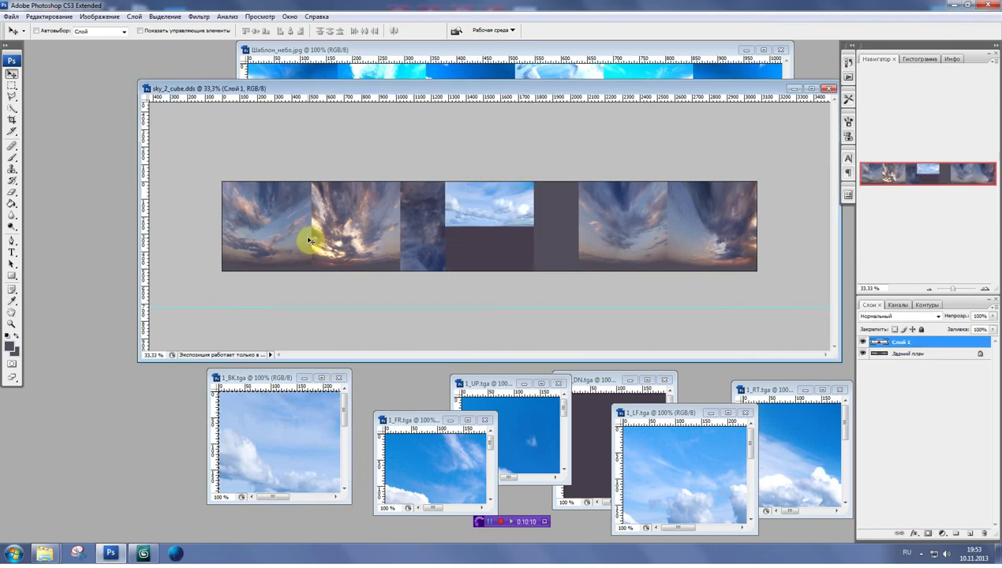
{"action": "key", "text": "ctrl+t"}
{"action": "mouse_move", "coordinate": [477, 235]}
{"action": "left_mouse_down"}
{"action": "mouse_move", "coordinate": [273, 252]}
{"action": "mouse_move", "coordinate": [259, 237]}
{"action": "left_mouse_up"}
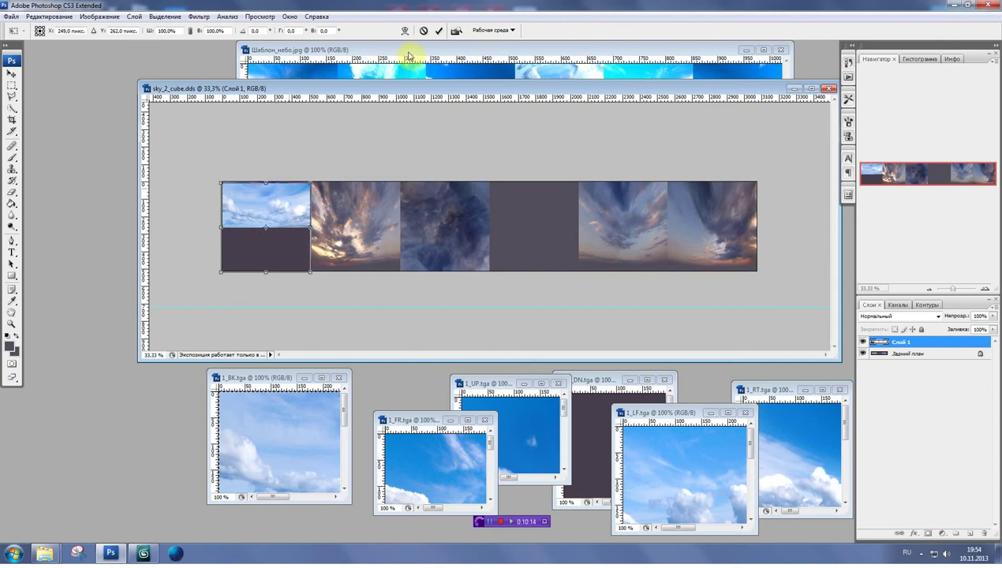
{"action": "left_click", "coordinate": [256, 17]}
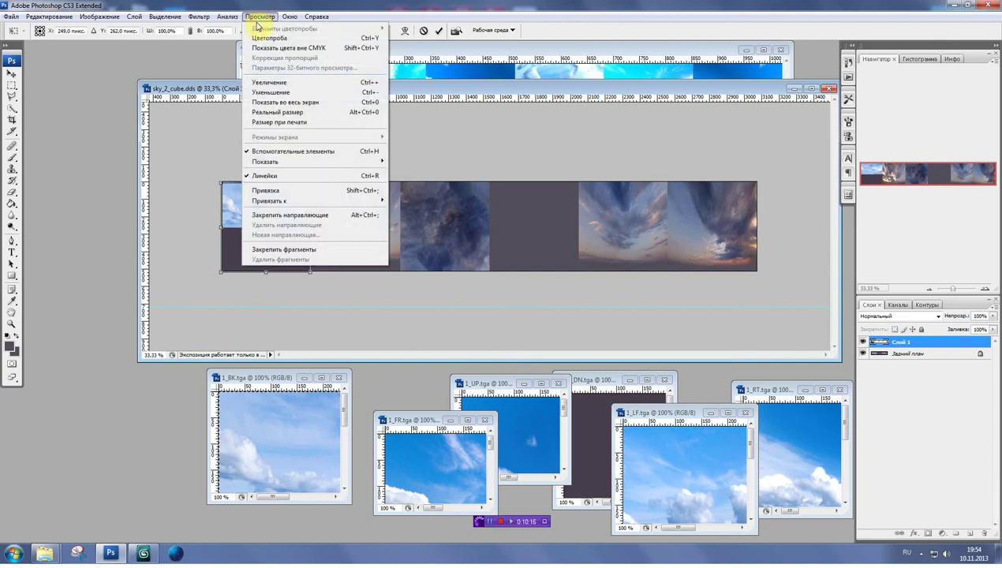
{"action": "left_click", "coordinate": [251, 194]}
{"action": "left_click_drag", "start_coordinate": [250, 208], "coordinate": [246, 208]}
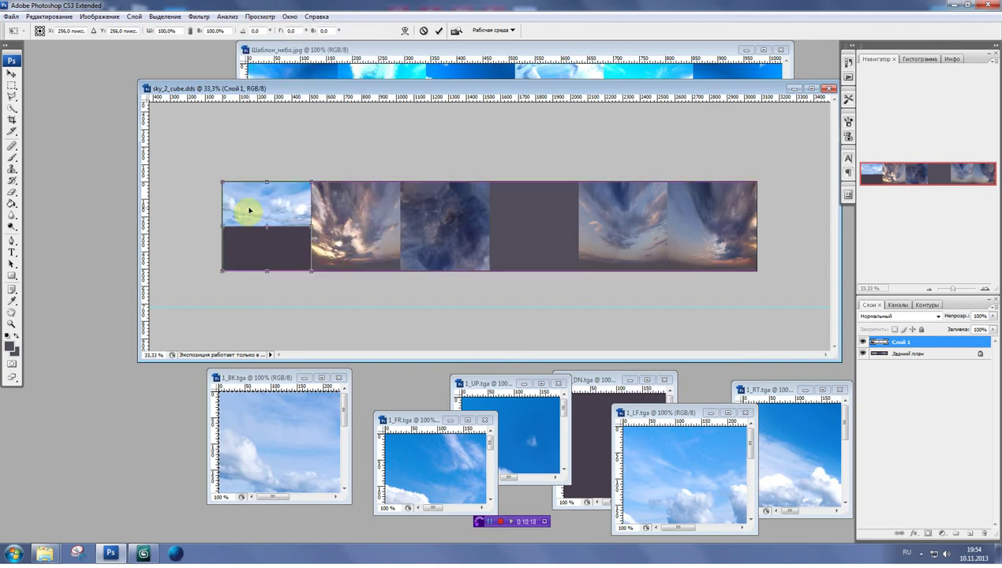
{"action": "double_click", "coordinate": [283, 267]}
- Paste the FR face into the strip's second slot
{"action": "left_click_drag", "start_coordinate": [408, 421], "coordinate": [346, 394]}
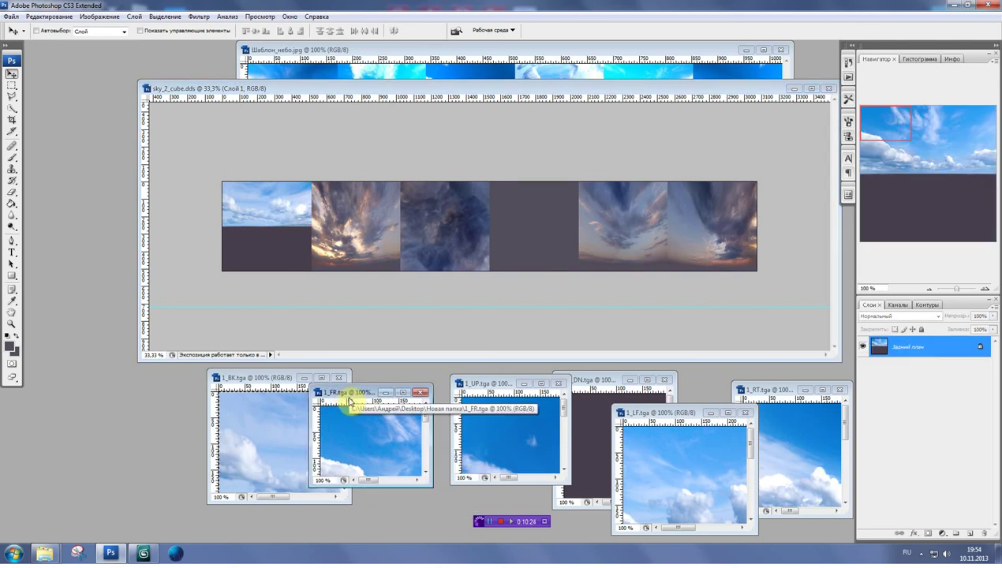
{"action": "left_click", "coordinate": [404, 93]}
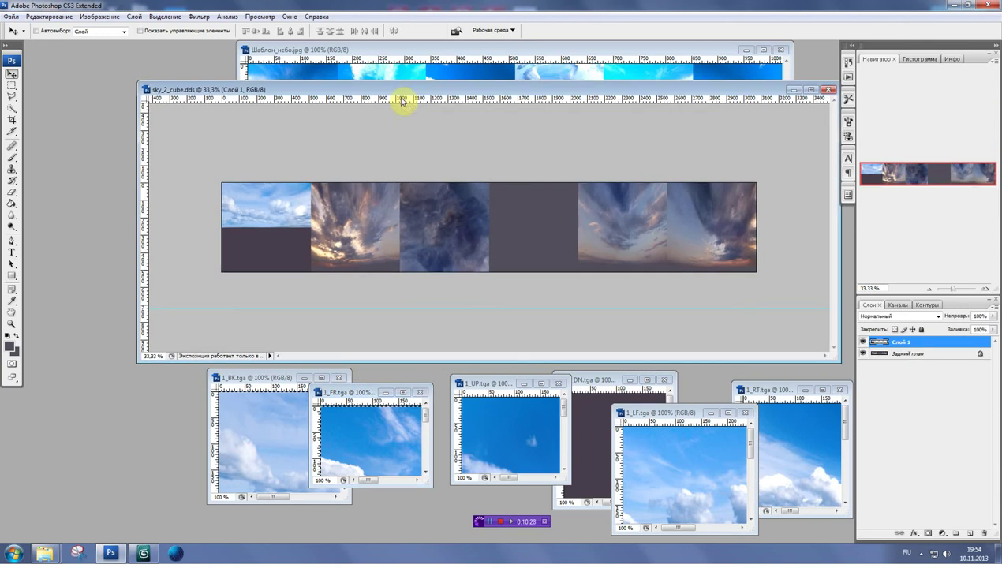
{"action": "key", "text": "ctrl+v"}
{"action": "key", "text": "ctrl+t"}
{"action": "left_click_drag", "start_coordinate": [466, 251], "coordinate": [355, 234]}
{"action": "key", "text": "Return"}
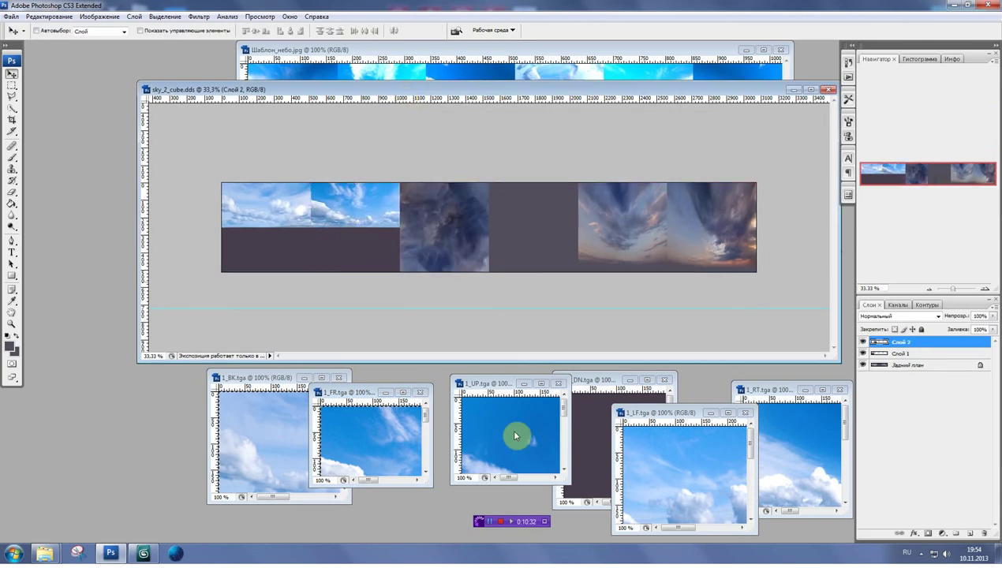
- Paste the UP face into the strip's third slot
{"action": "left_click_drag", "start_coordinate": [481, 382], "coordinate": [444, 378]}
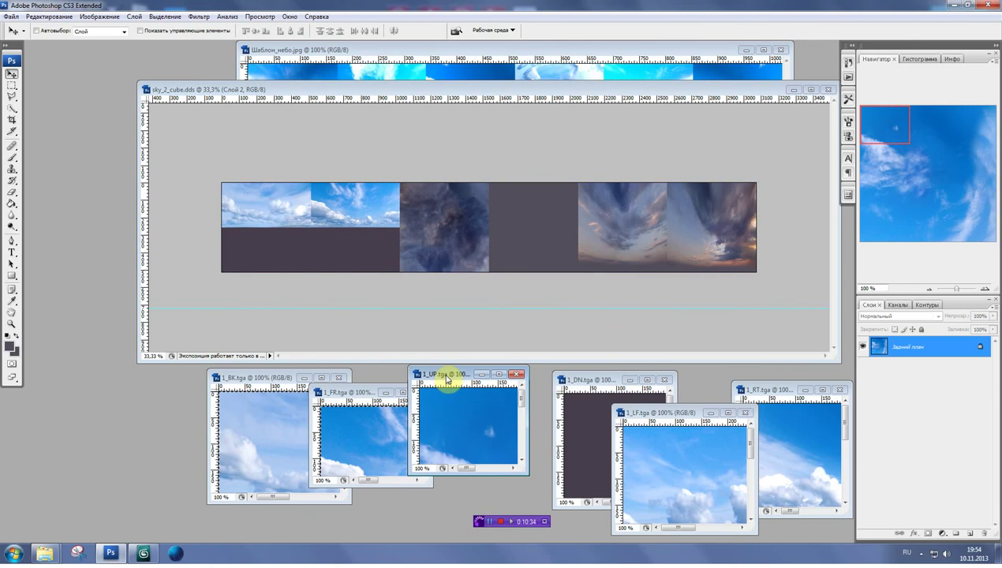
{"action": "left_click", "coordinate": [446, 90]}
{"action": "key", "text": "ctrl+v"}
{"action": "key", "text": "ctrl+t"}
{"action": "left_click_drag", "start_coordinate": [474, 212], "coordinate": [430, 211]}
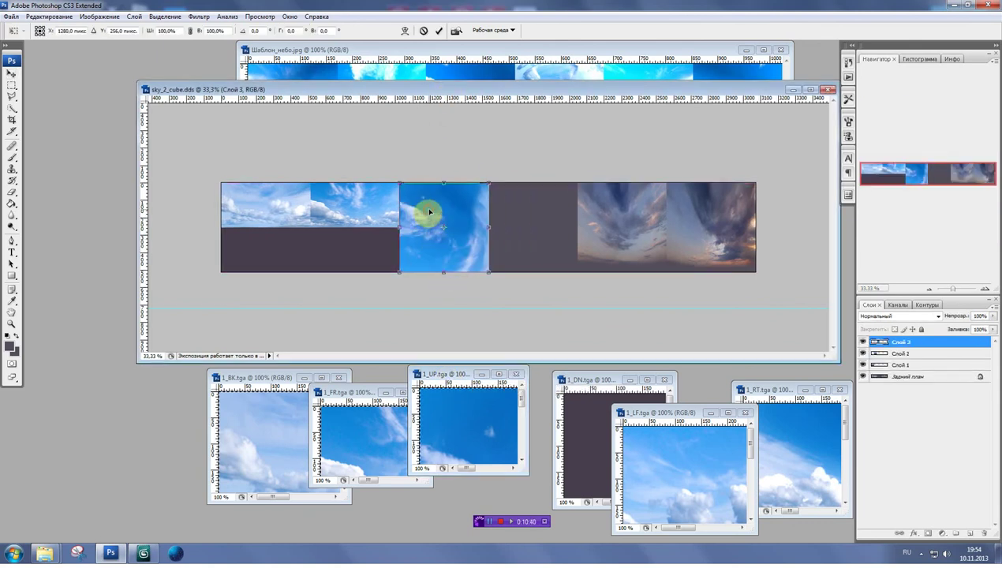
{"action": "left_click", "coordinate": [605, 384]}
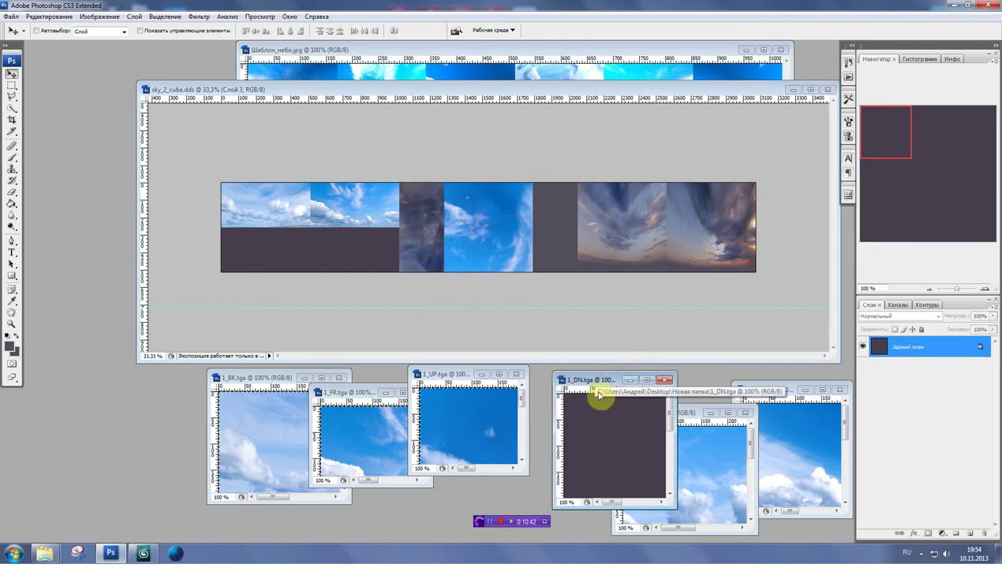
{"action": "left_click", "coordinate": [501, 93]}
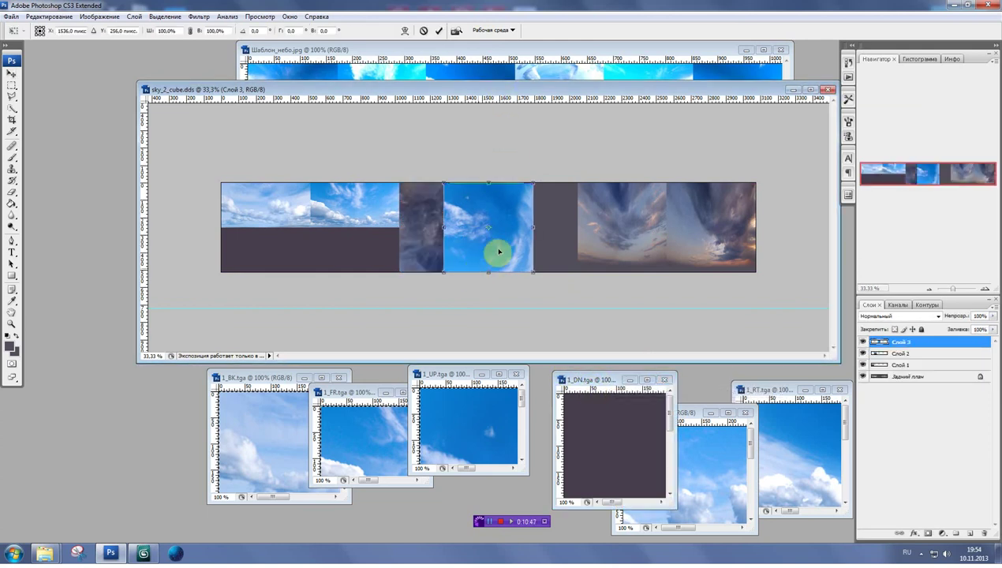
{"action": "left_click_drag", "start_coordinate": [456, 242], "coordinate": [441, 240]}
{"action": "key", "text": "ctrl+t"}
{"action": "double_click", "coordinate": [435, 237]}
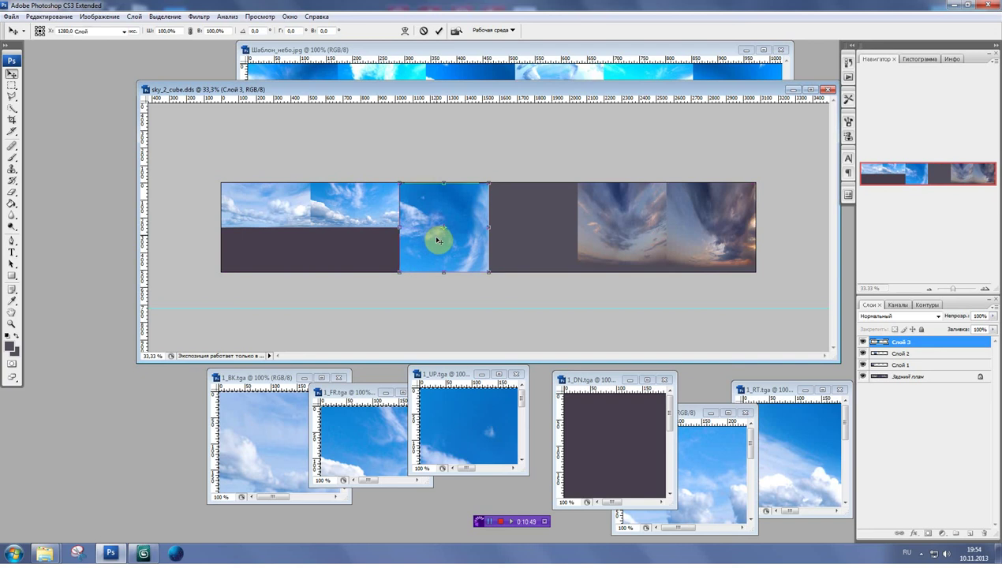
- Place the DN tile into the strip's fourth slot
{"action": "mouse_move", "coordinate": [594, 384]}
{"action": "left_mouse_down"}
{"action": "mouse_move", "coordinate": [570, 382]}
{"action": "mouse_move", "coordinate": [551, 236]}
{"action": "left_mouse_up"}
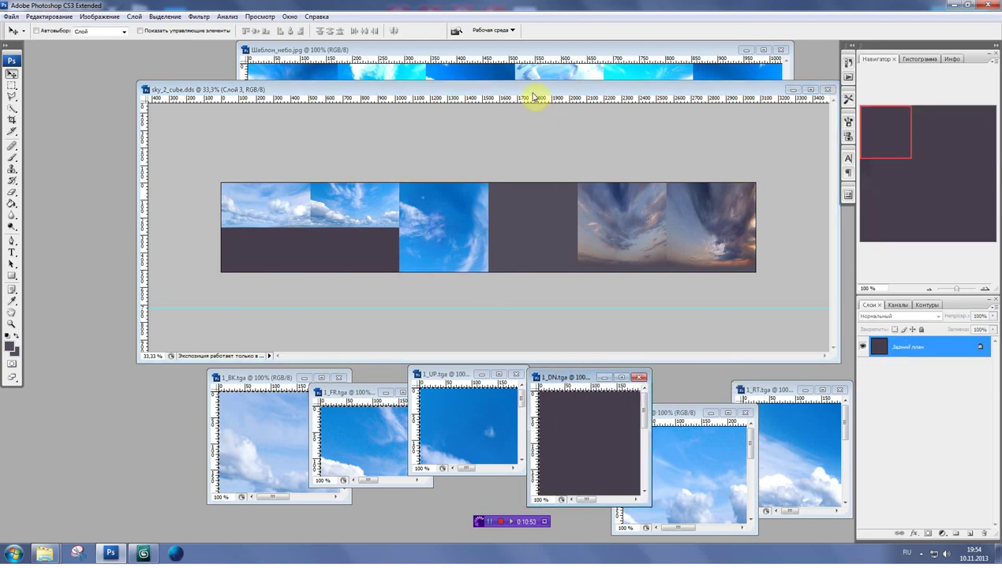
{"action": "key", "text": "ctrl+t"}
{"action": "left_click_drag", "start_coordinate": [498, 250], "coordinate": [524, 240]}
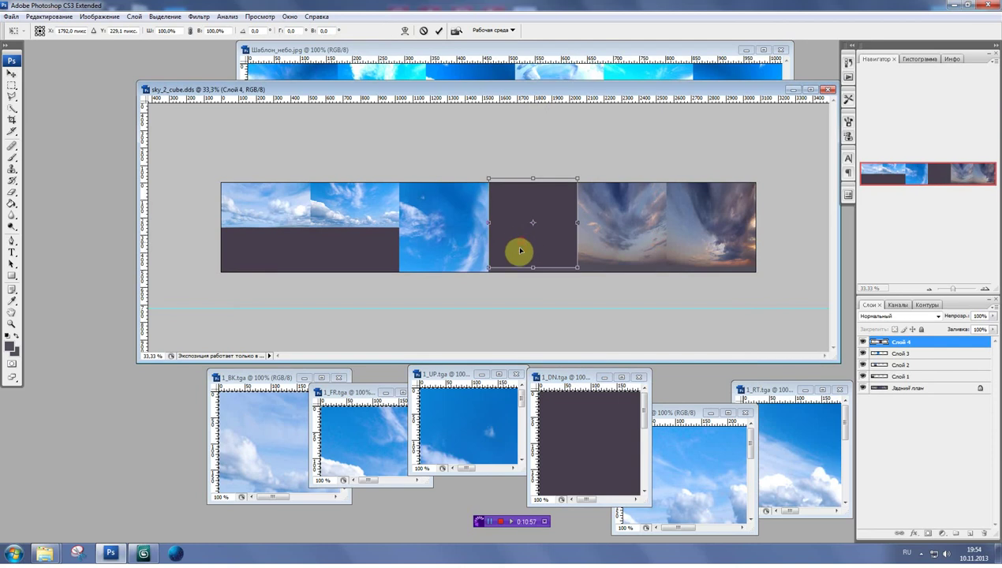
{"action": "key", "text": "Return"}
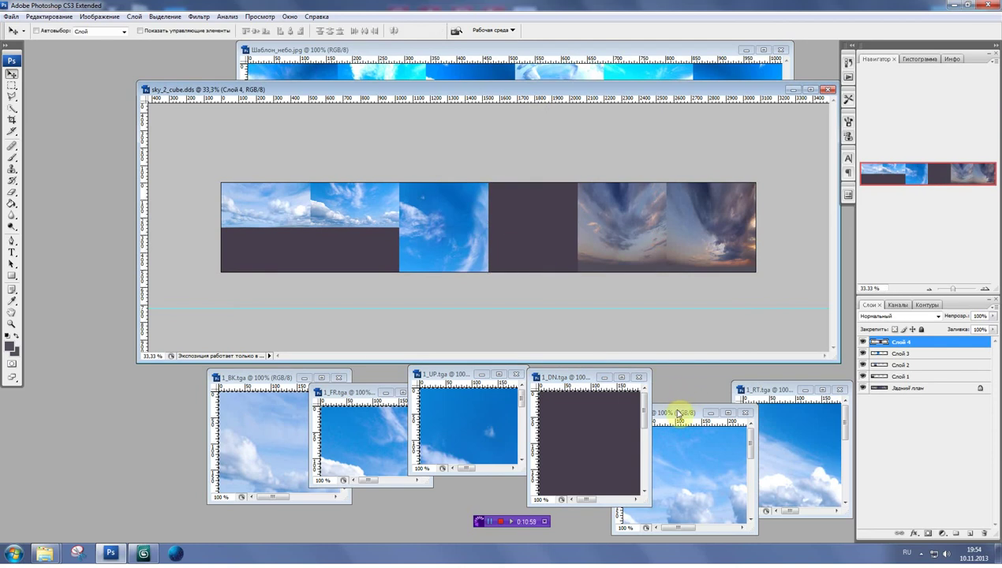
{"action": "left_click_drag", "start_coordinate": [677, 414], "coordinate": [669, 404]}
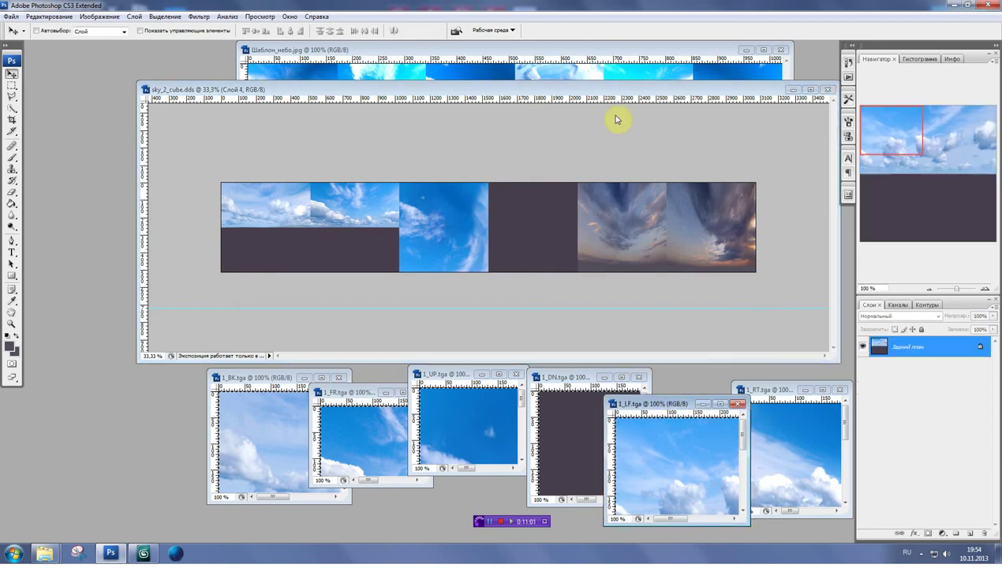
- Paste the LF face into the strip's fifth slot
{"action": "left_click", "coordinate": [582, 97]}
{"action": "key", "text": "ctrl+v"}
{"action": "key", "text": "ctrl+t"}
{"action": "mouse_move", "coordinate": [487, 218]}
{"action": "left_mouse_down"}
{"action": "mouse_move", "coordinate": [577, 232]}
{"action": "mouse_move", "coordinate": [623, 215]}
{"action": "left_mouse_up"}
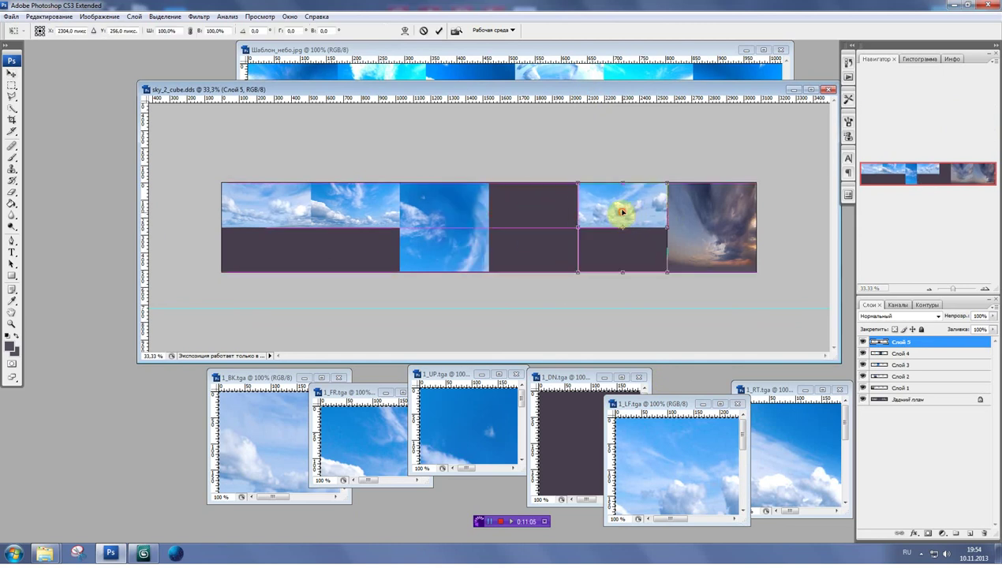
{"action": "double_click", "coordinate": [623, 215]}
- Paste the 1_RT tile over the stormy image at the strip's right end
{"action": "left_click", "coordinate": [775, 393]}
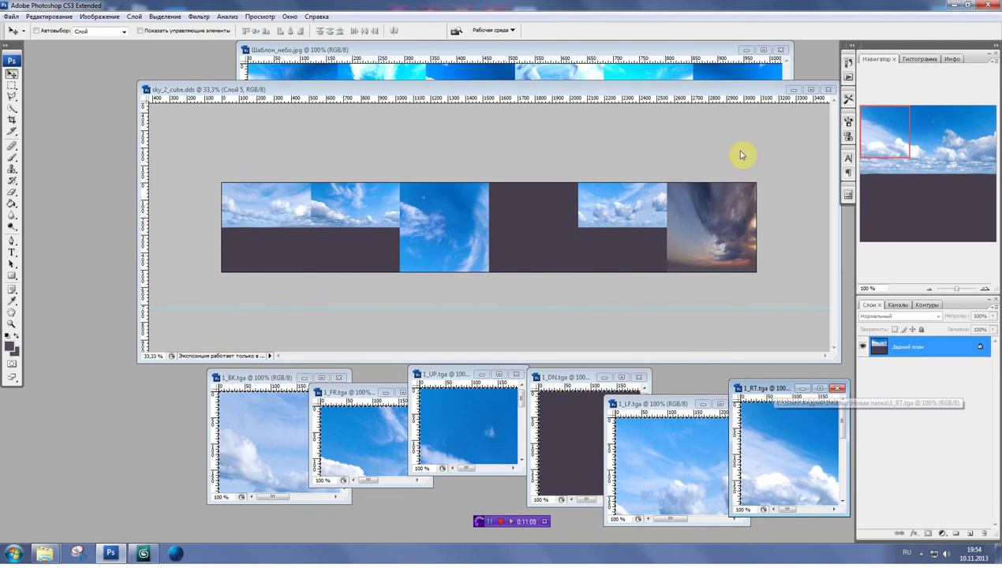
{"action": "left_click", "coordinate": [696, 90]}
{"action": "key", "text": "ctrl+v"}
{"action": "key", "text": "ctrl+t"}
{"action": "left_click_drag", "start_coordinate": [500, 212], "coordinate": [728, 213]}
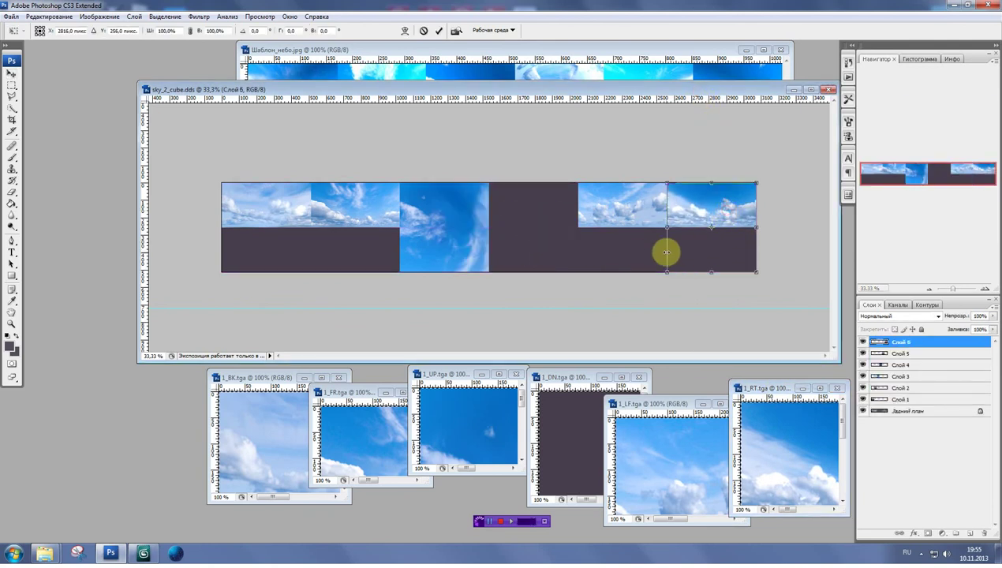
{"action": "key", "text": "Return"}
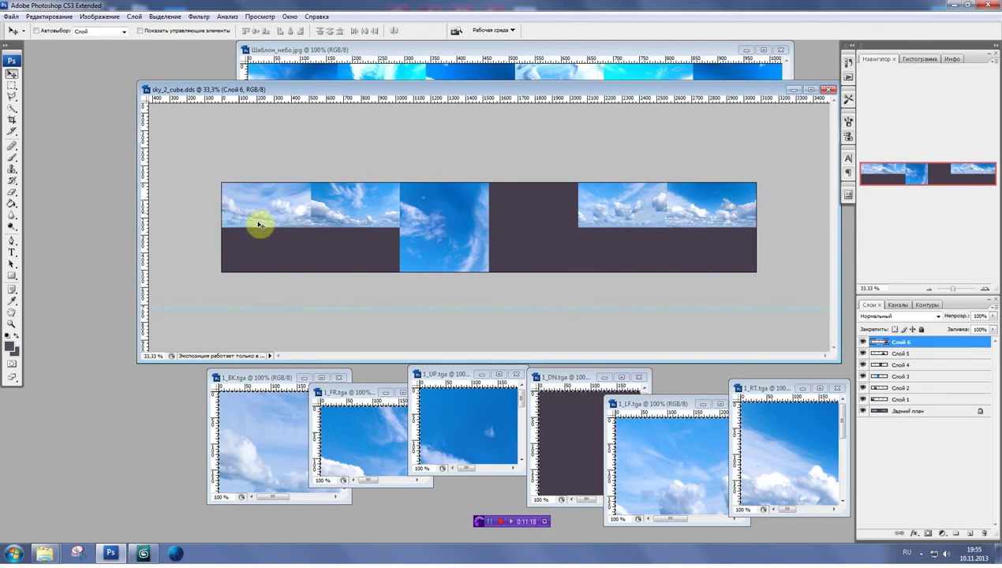
{"action": "left_click", "coordinate": [454, 224]}
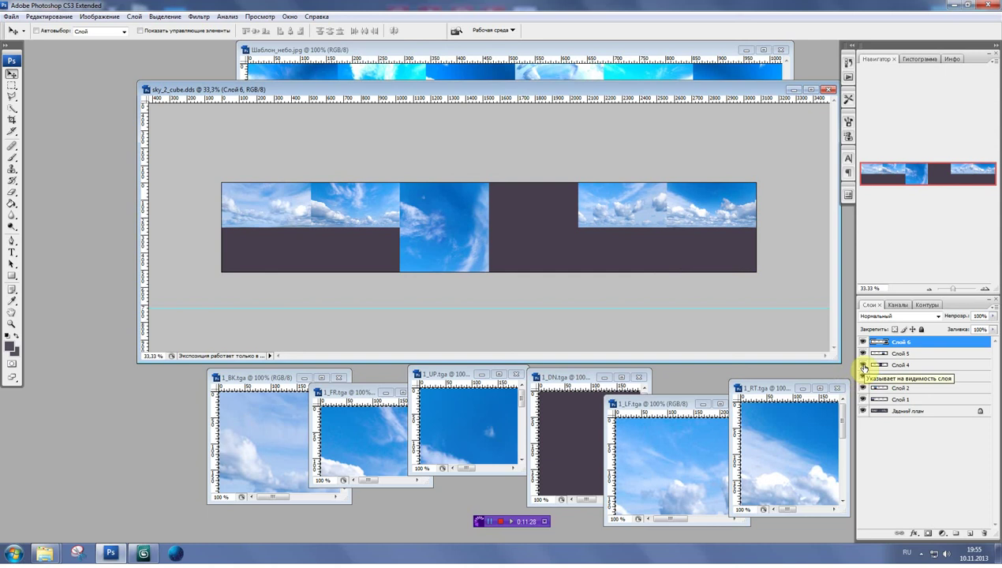
- Merge the horizon sky tile layers, keeping Слой 3, Слой 4 and the background separate
{"action": "left_click", "coordinate": [863, 367]}
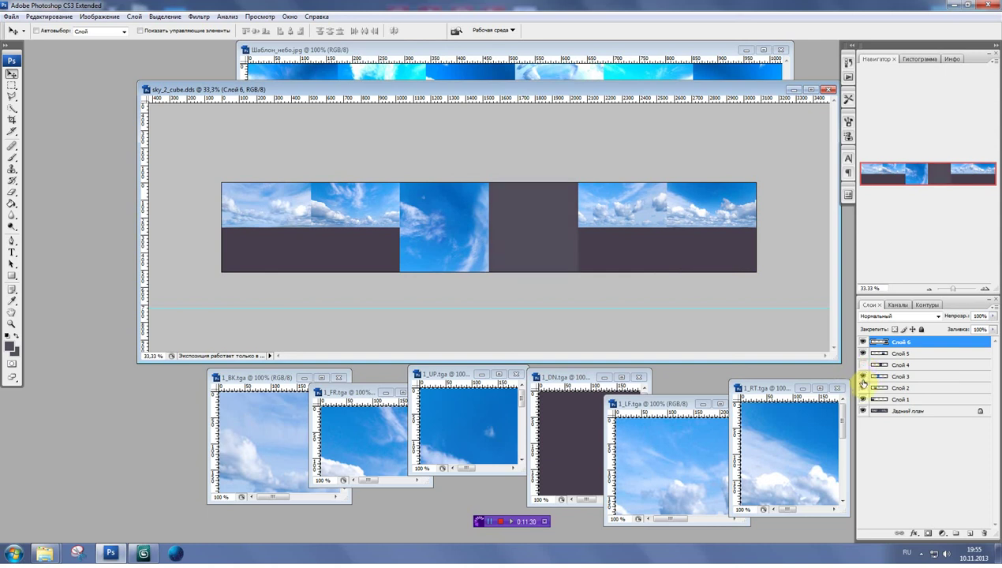
{"action": "left_click", "coordinate": [864, 377]}
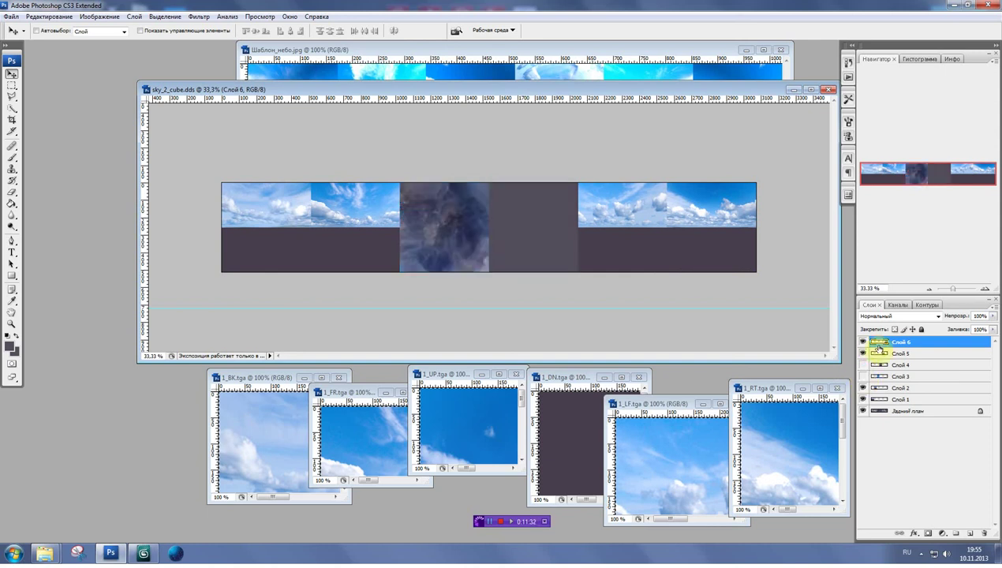
{"action": "left_click", "coordinate": [863, 411]}
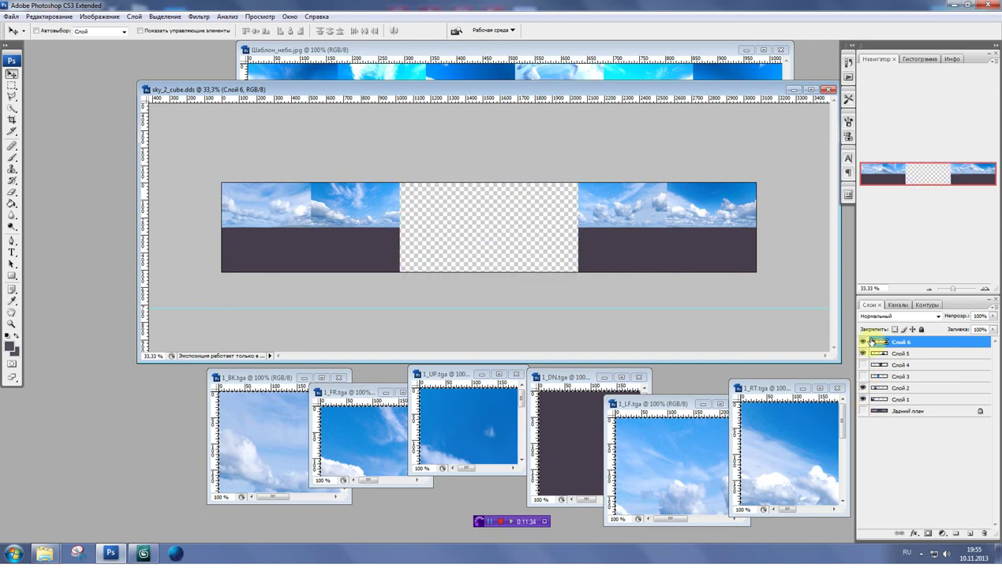
{"action": "right_click", "coordinate": [899, 345]}
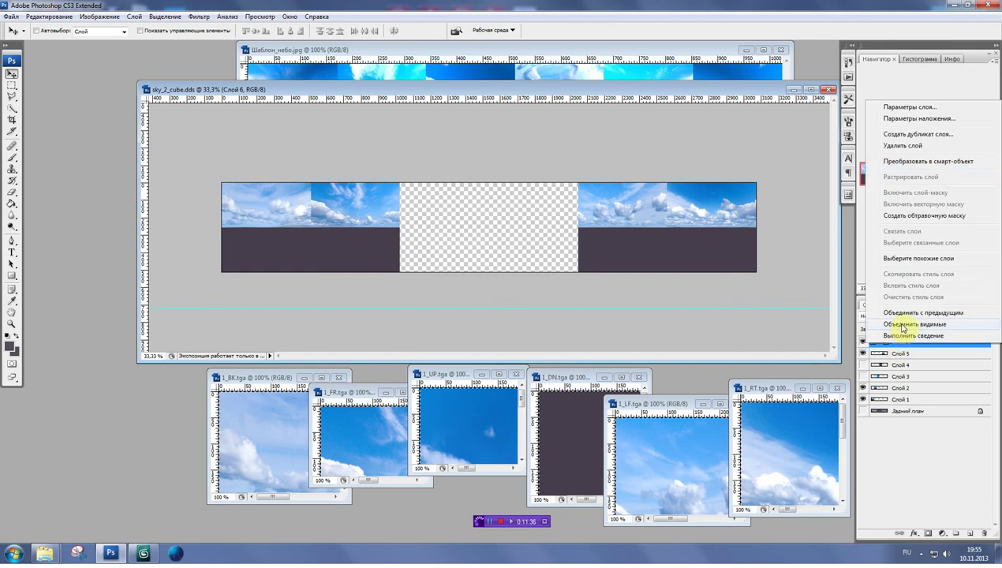
{"action": "left_click", "coordinate": [902, 325]}
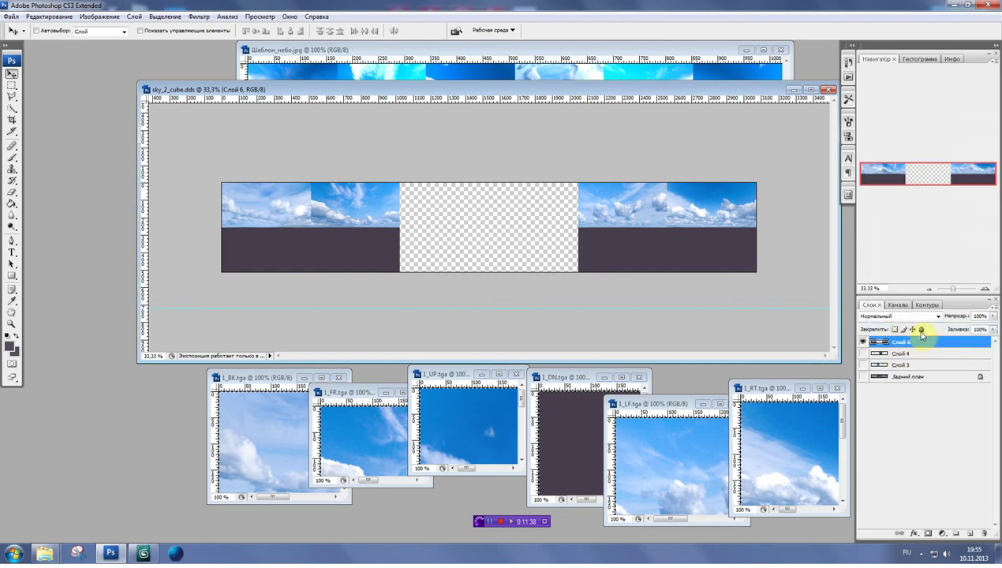
{"action": "left_click", "coordinate": [862, 354]}
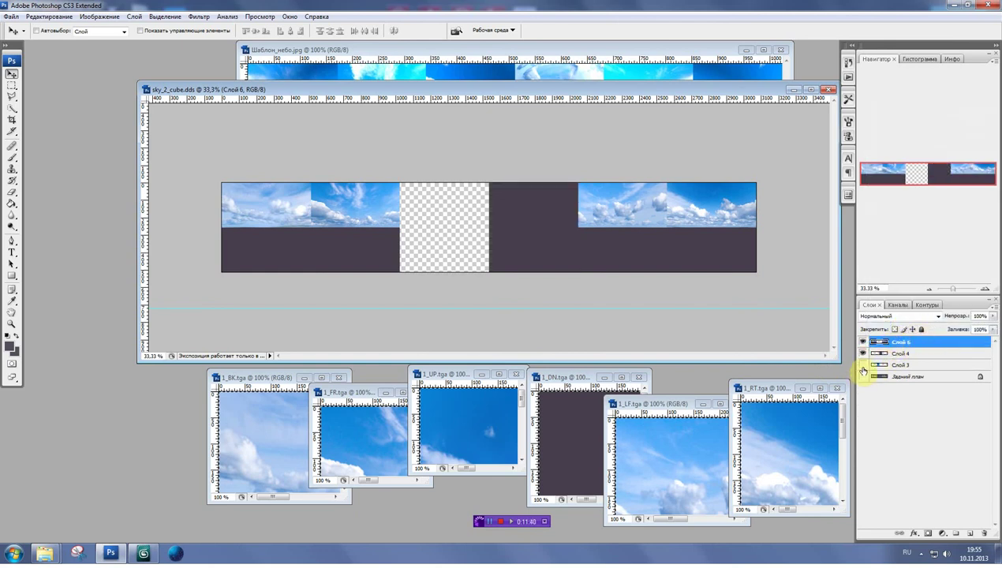
{"action": "left_click", "coordinate": [862, 365]}
- Stretch the merged horizon tiles to 151.5% height to fill the strip
{"action": "key", "text": "ctrl+t"}
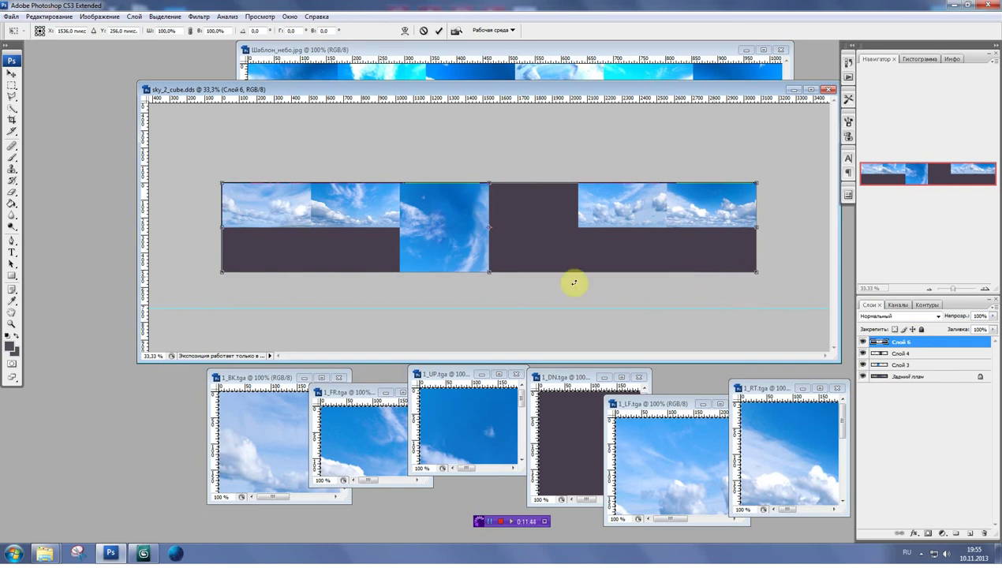
{"action": "left_click_drag", "start_coordinate": [489, 273], "coordinate": [463, 359]}
{"action": "key", "text": "Return"}
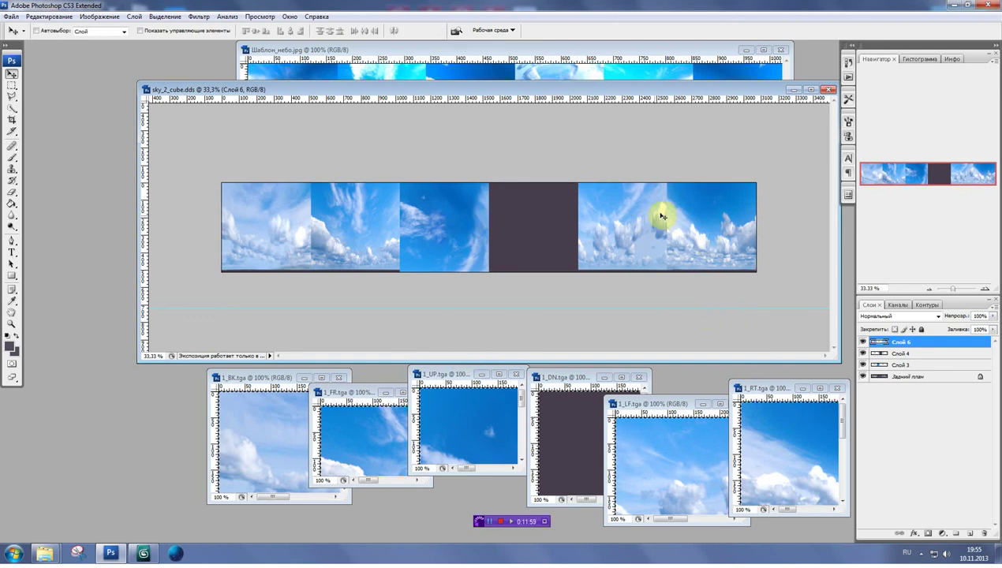
{"action": "left_click_drag", "start_coordinate": [600, 308], "coordinate": [598, 307]}
- Clear the guide and flatten the strip into a single background layer
{"action": "left_click", "coordinate": [248, 19]}
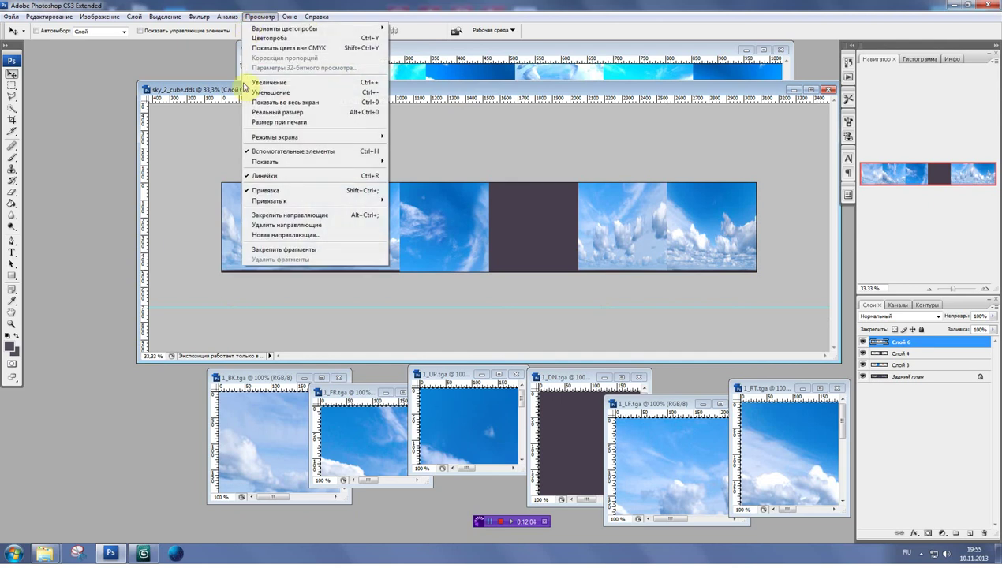
{"action": "left_click", "coordinate": [268, 225]}
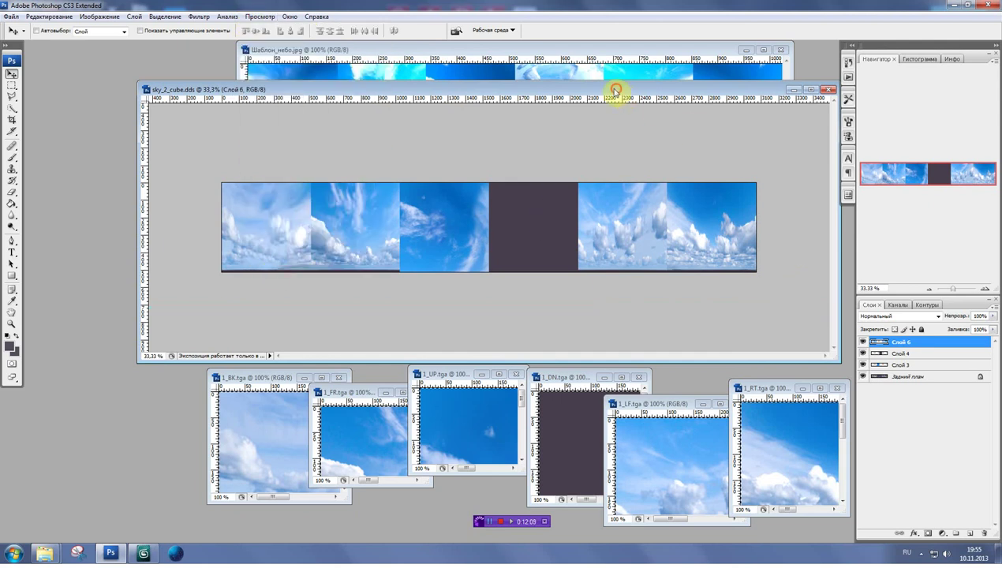
{"action": "left_click_drag", "start_coordinate": [617, 89], "coordinate": [562, 91]}
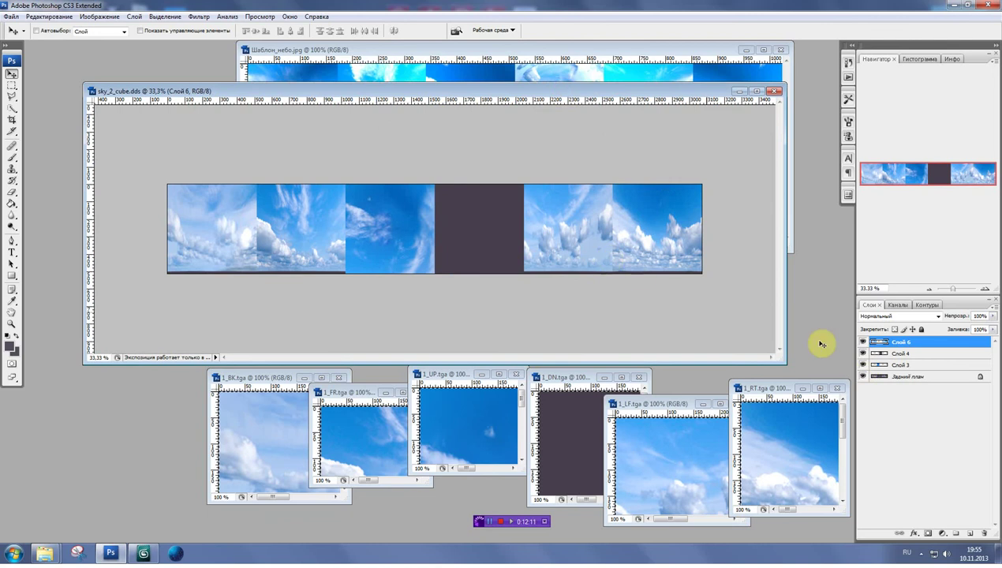
{"action": "right_click", "coordinate": [903, 346]}
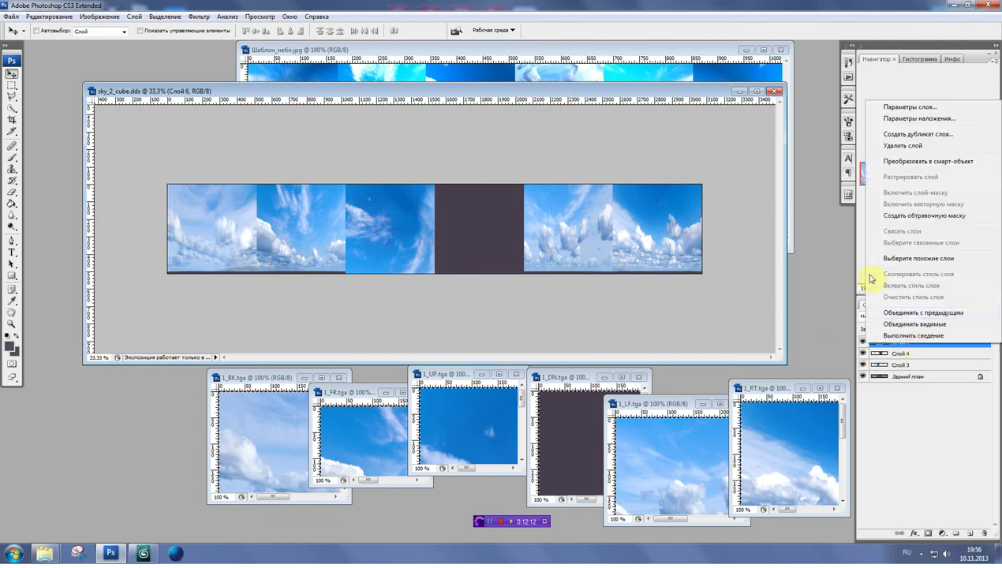
{"action": "left_click", "coordinate": [913, 336]}
{"action": "left_click", "coordinate": [118, 16]}
{"action": "mouse_move", "coordinate": [103, 43]}
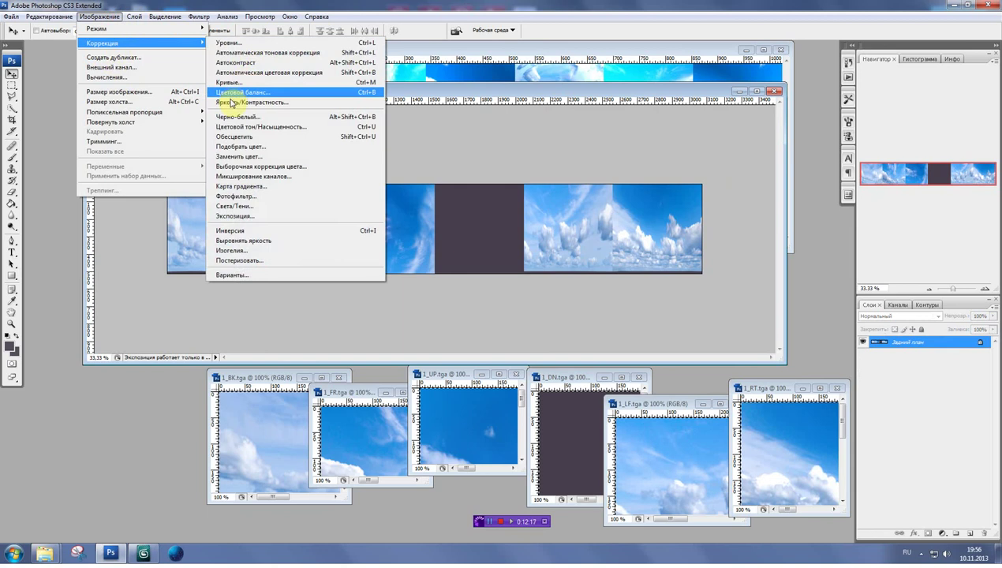
- Lower brightness and raise contrast with Brightness/Contrast, then resize the strip window
{"action": "left_click", "coordinate": [234, 102]}
{"action": "mouse_move", "coordinate": [485, 383]}
{"action": "left_mouse_down"}
{"action": "mouse_move", "coordinate": [510, 387]}
{"action": "mouse_move", "coordinate": [459, 383]}
{"action": "mouse_move", "coordinate": [513, 412]}
{"action": "mouse_move", "coordinate": [464, 389]}
{"action": "left_mouse_up"}
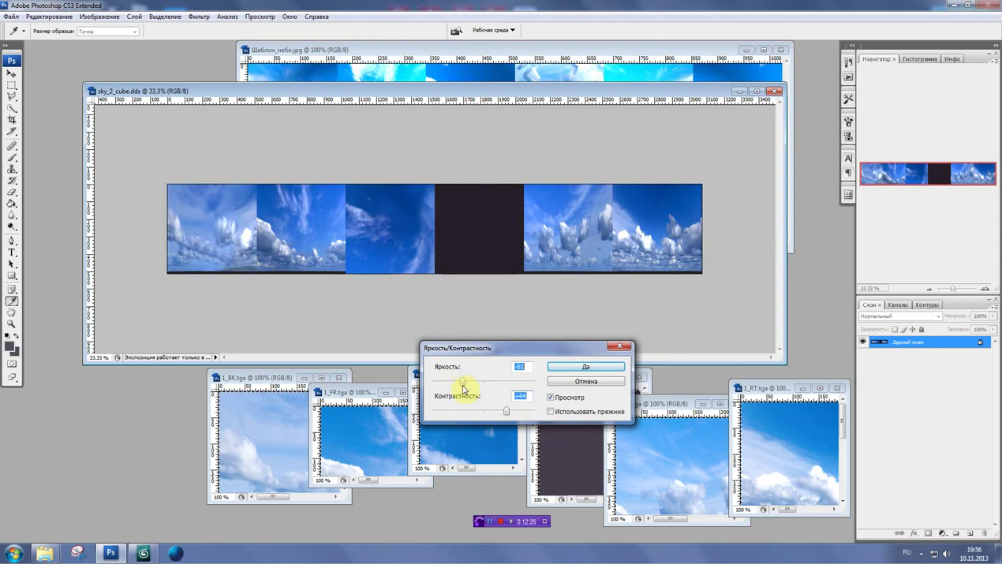
{"action": "left_click", "coordinate": [561, 368]}
{"action": "key", "text": "v"}
{"action": "left_click_drag", "start_coordinate": [523, 93], "coordinate": [512, 80]}
{"action": "left_click_drag", "start_coordinate": [775, 351], "coordinate": [773, 340]}
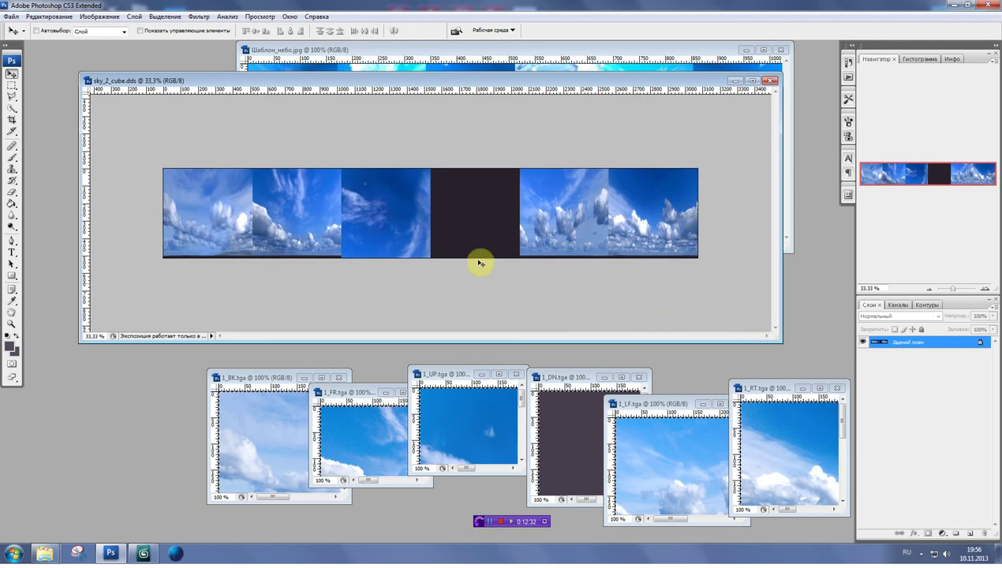
- In Save As, navigate to the X-Ray SDK level_editor import folder
{"action": "left_click", "coordinate": [15, 16]}
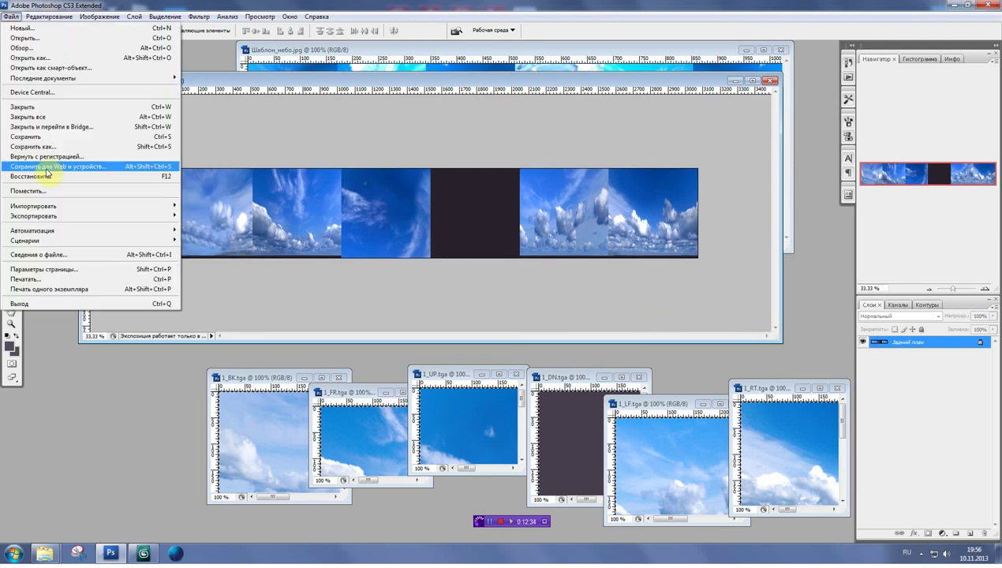
{"action": "left_click", "coordinate": [36, 146]}
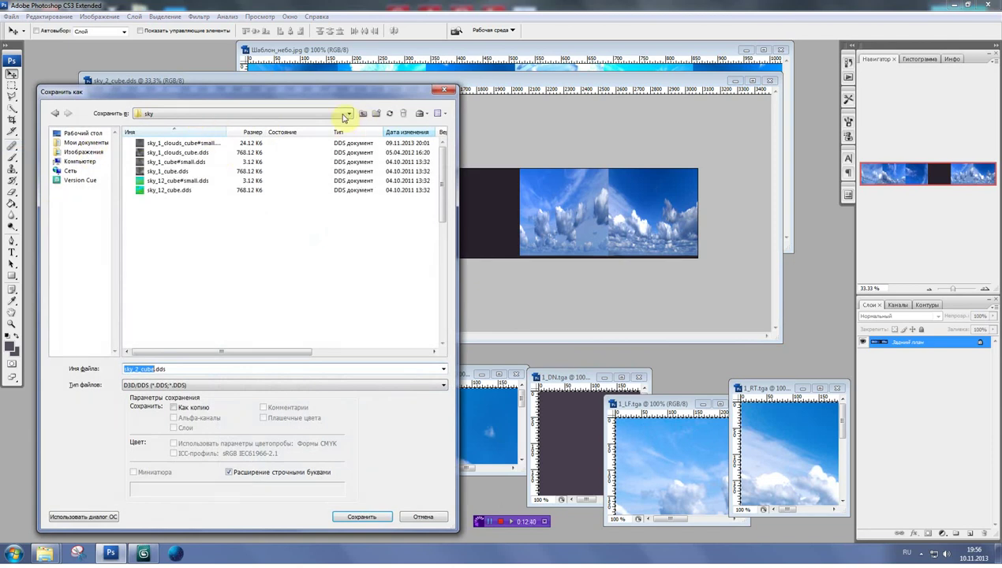
{"action": "left_click", "coordinate": [349, 113]}
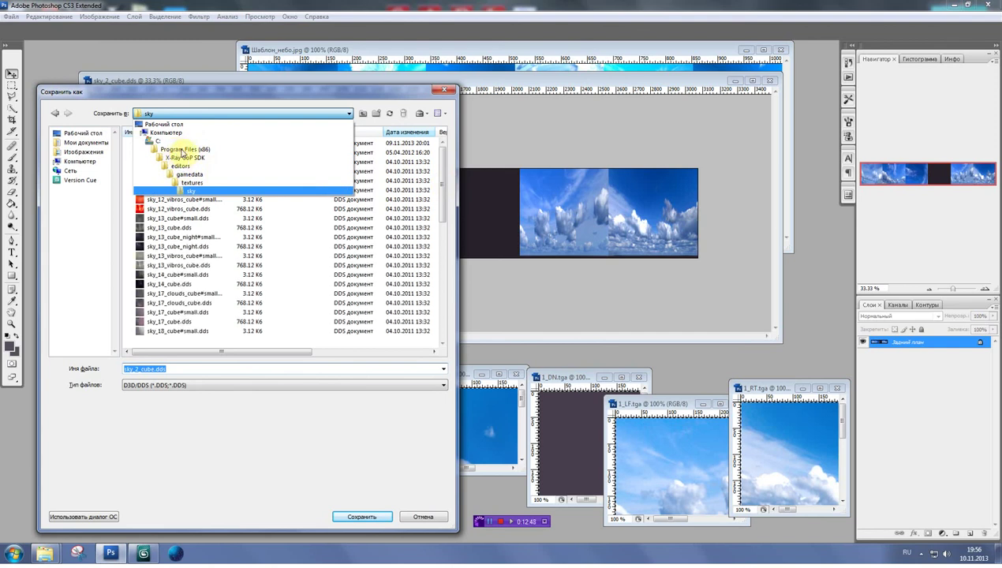
{"action": "left_click", "coordinate": [181, 150]}
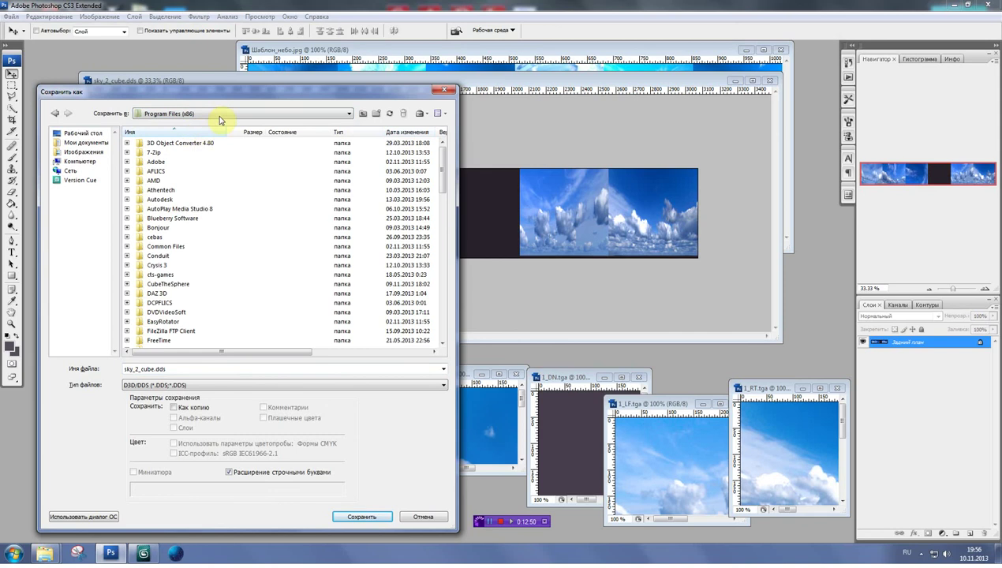
{"action": "scroll", "coordinate": [182, 153], "scroll_direction": "down", "scroll_amount": 10}
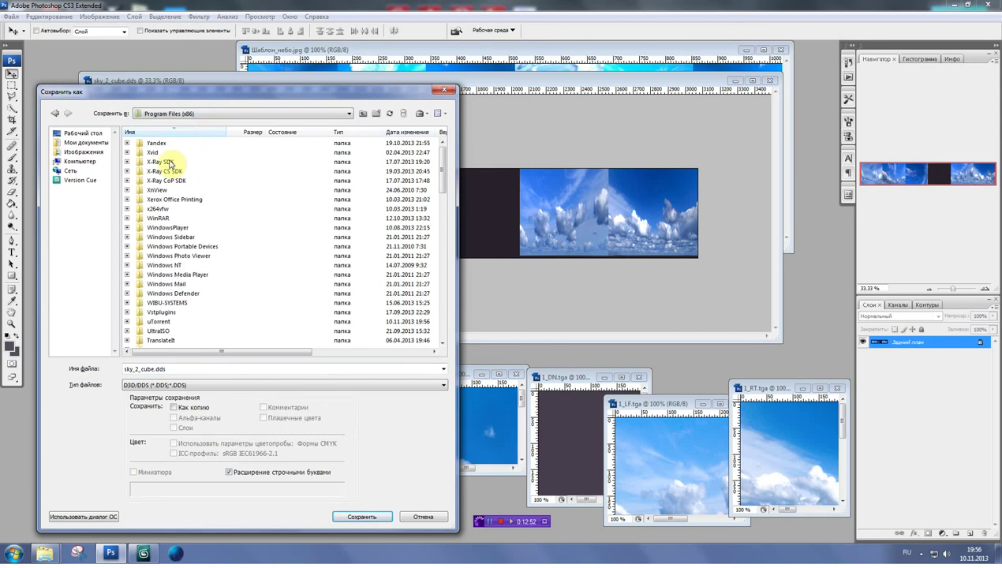
{"action": "double_click", "coordinate": [157, 163]}
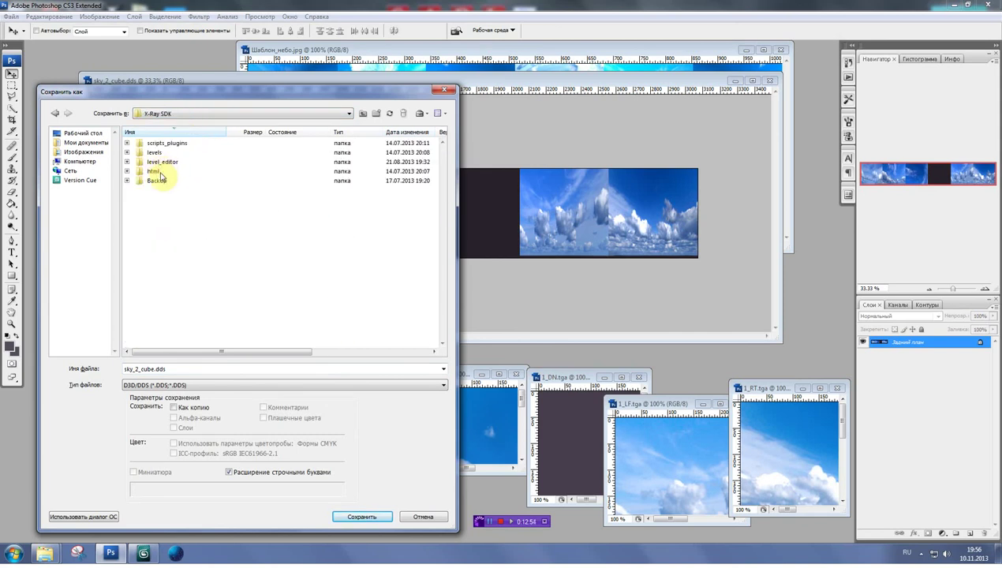
{"action": "double_click", "coordinate": [160, 164]}
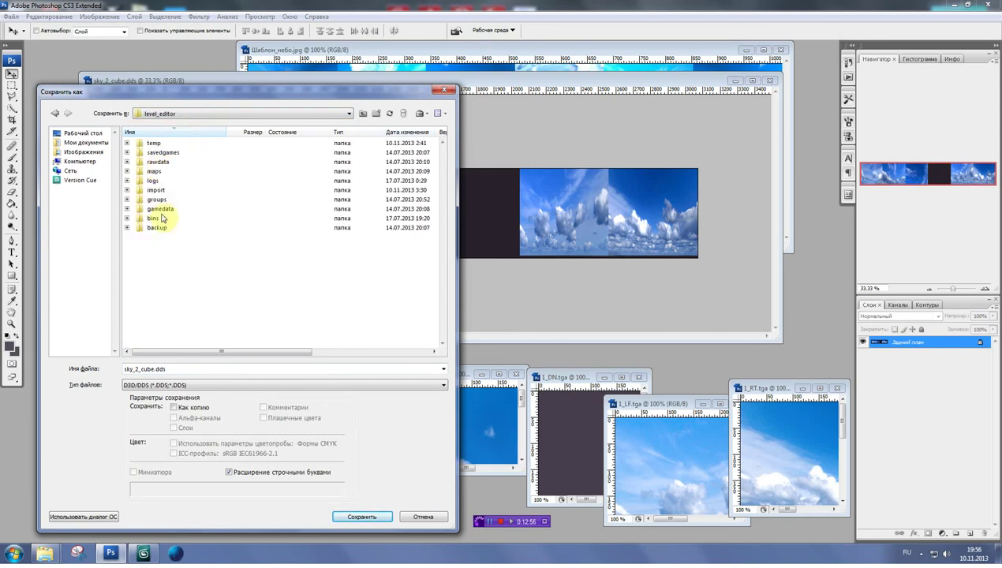
{"action": "double_click", "coordinate": [153, 191]}
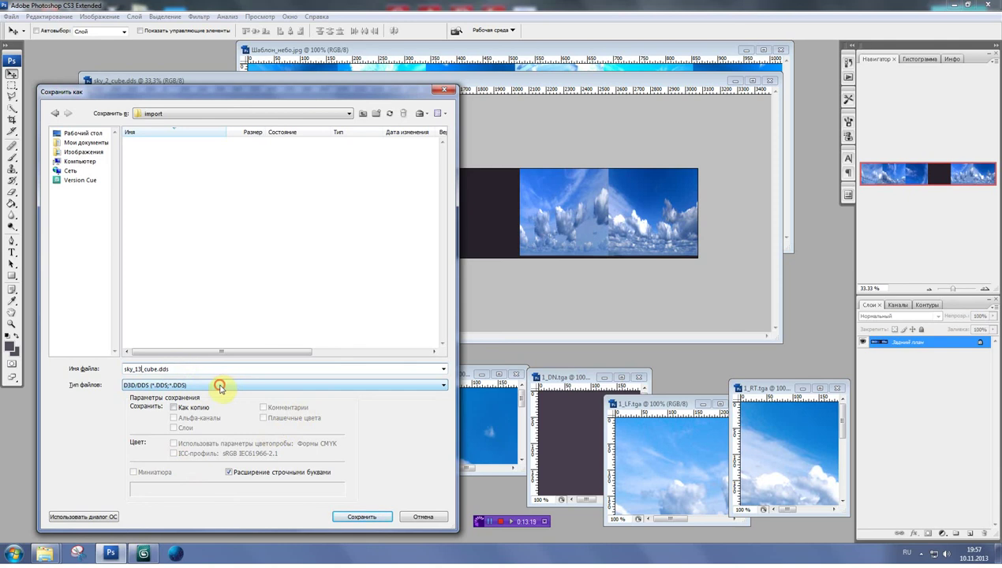
- Save the strip as Targa sky_13_cube.tga at 32 bits/pixel
{"action": "left_click", "coordinate": [219, 386]}
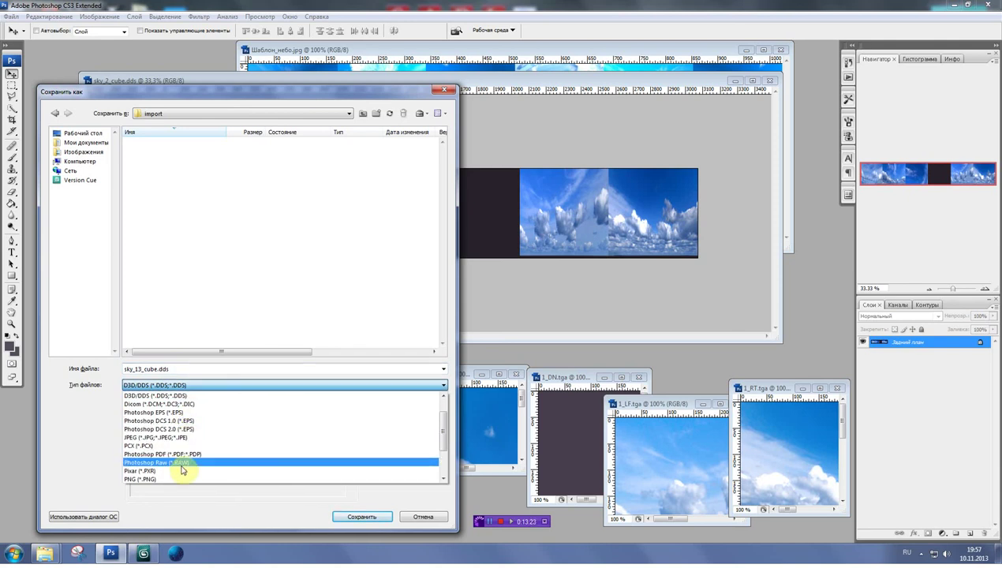
{"action": "scroll", "coordinate": [311, 448], "scroll_direction": "down", "scroll_amount": 2}
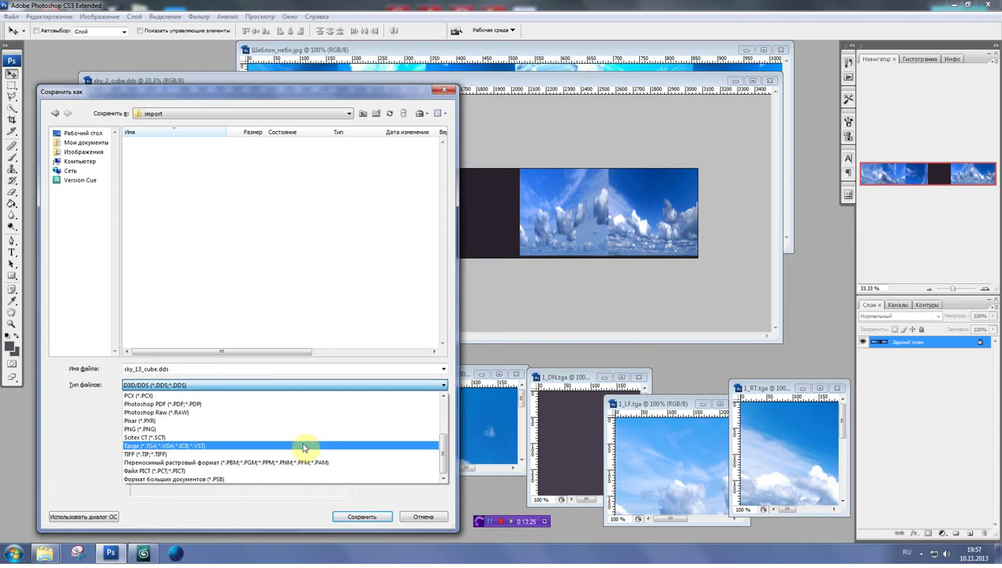
{"action": "left_click", "coordinate": [162, 446]}
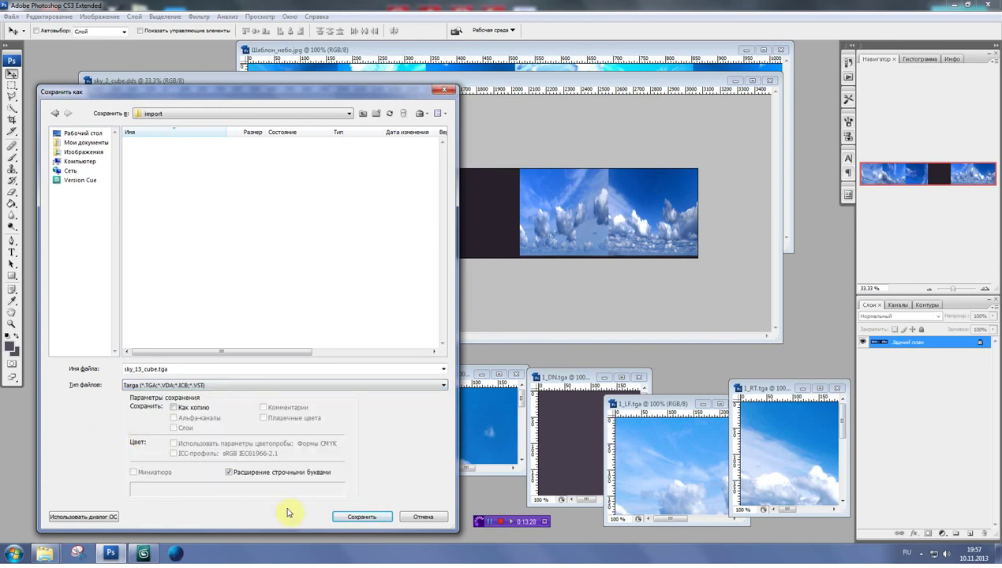
{"action": "left_click", "coordinate": [355, 517]}
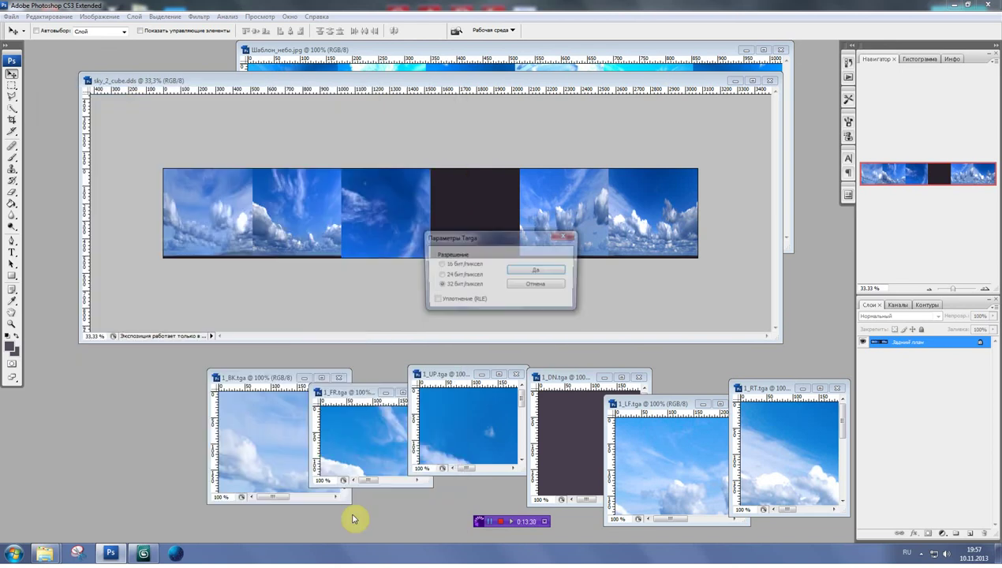
{"action": "left_click", "coordinate": [522, 273]}
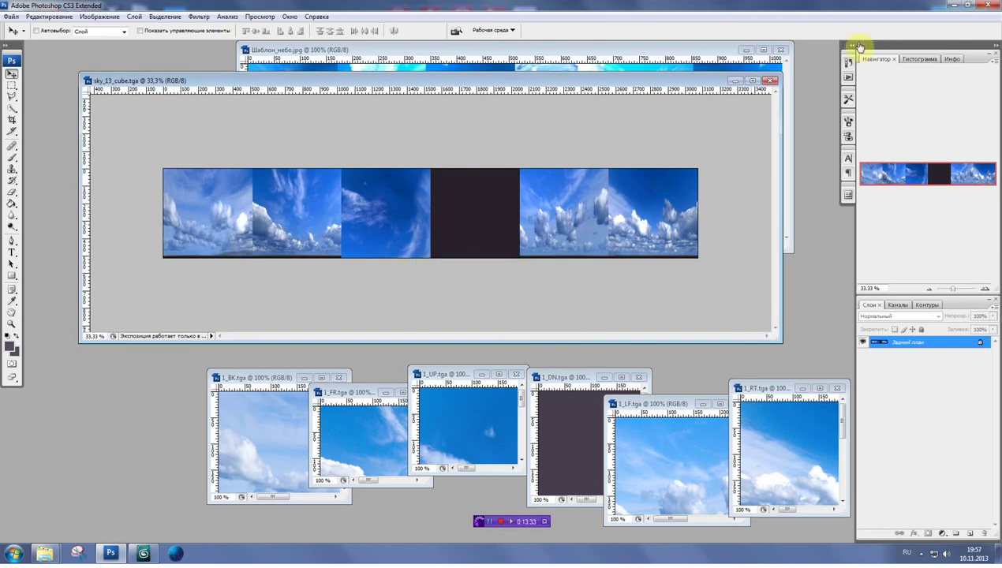
- Minimize Photoshop and close the Explorer folder of sky face thumbnails
{"action": "left_click", "coordinate": [955, 7]}
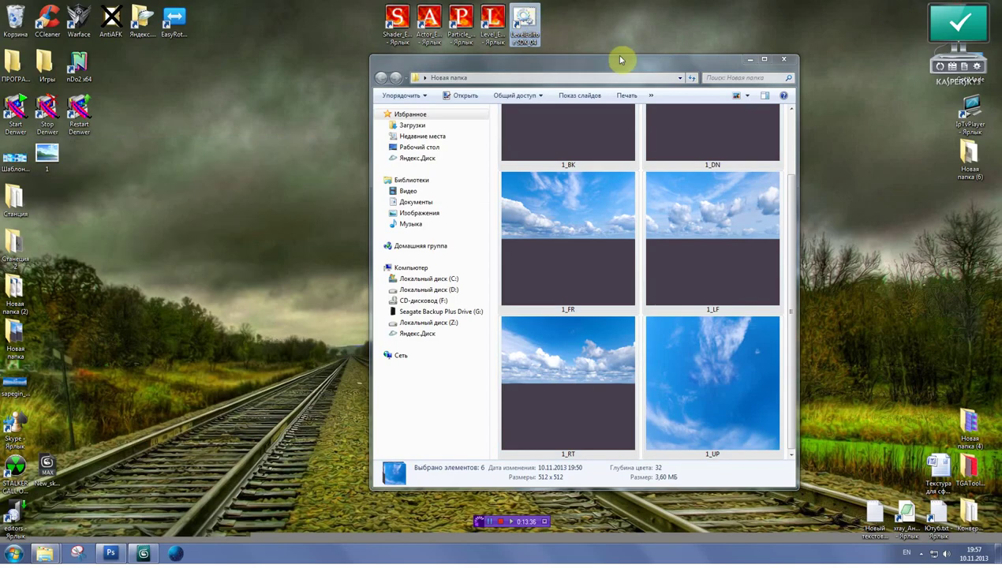
{"action": "left_click", "coordinate": [784, 58]}
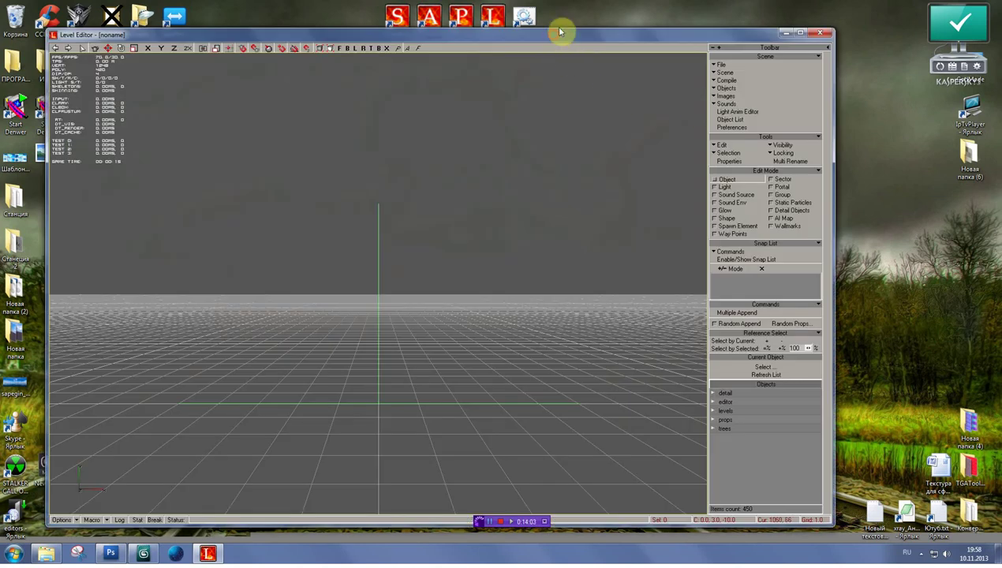
- Run Check New Textures and import sky_13_cube.tga with MipMaps Enabled
{"action": "left_click", "coordinate": [729, 84]}
{"action": "left_click", "coordinate": [709, 129]}
{"action": "left_click", "coordinate": [510, 300]}
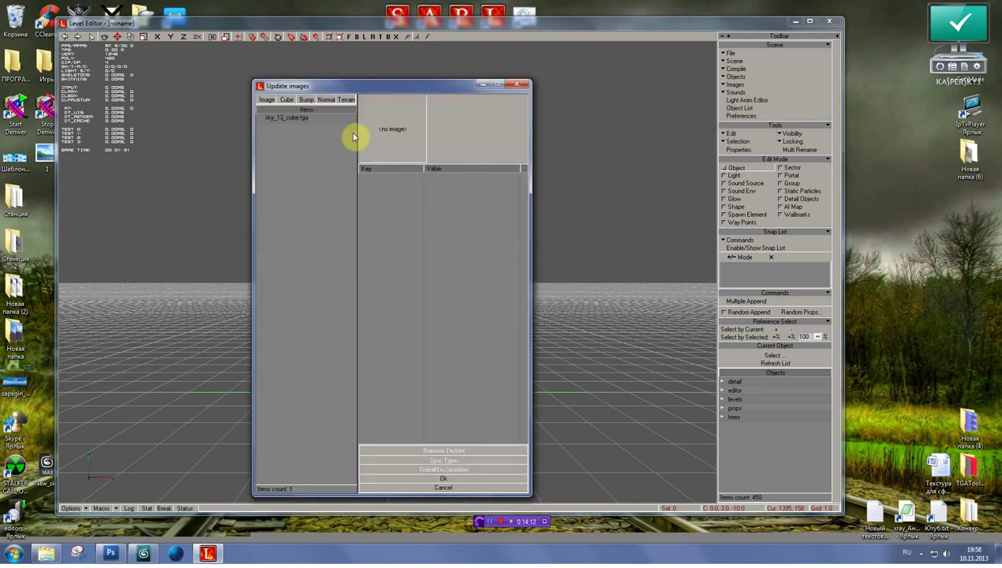
{"action": "left_click", "coordinate": [300, 117]}
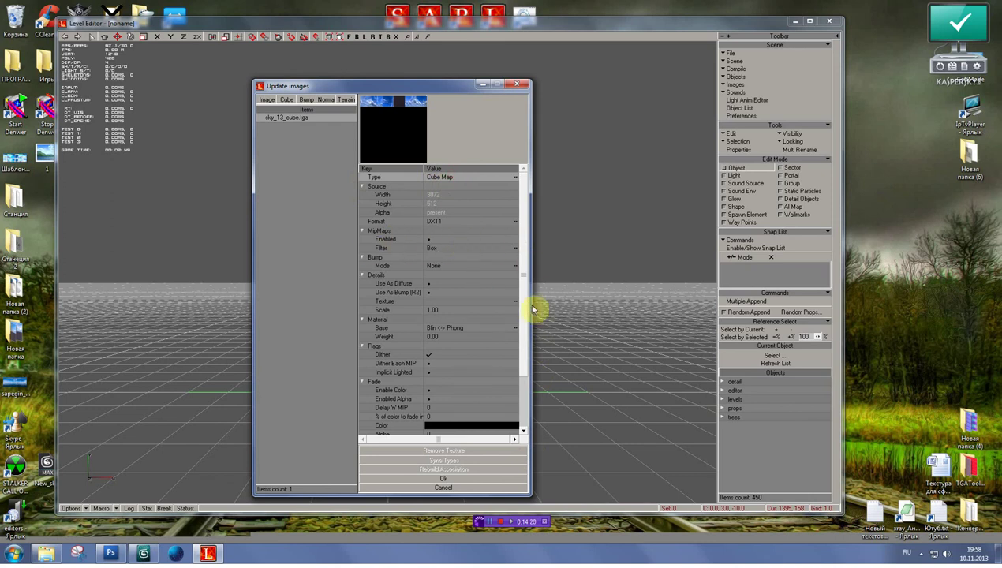
{"action": "left_click_drag", "start_coordinate": [529, 308], "coordinate": [560, 311]}
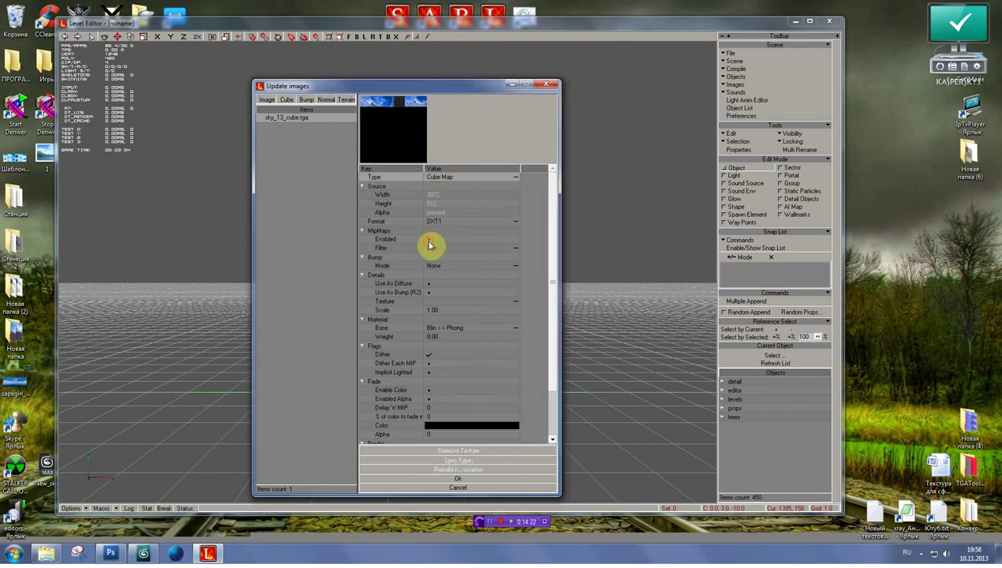
{"action": "left_click", "coordinate": [428, 241]}
{"action": "left_click_drag", "start_coordinate": [550, 283], "coordinate": [552, 336]}
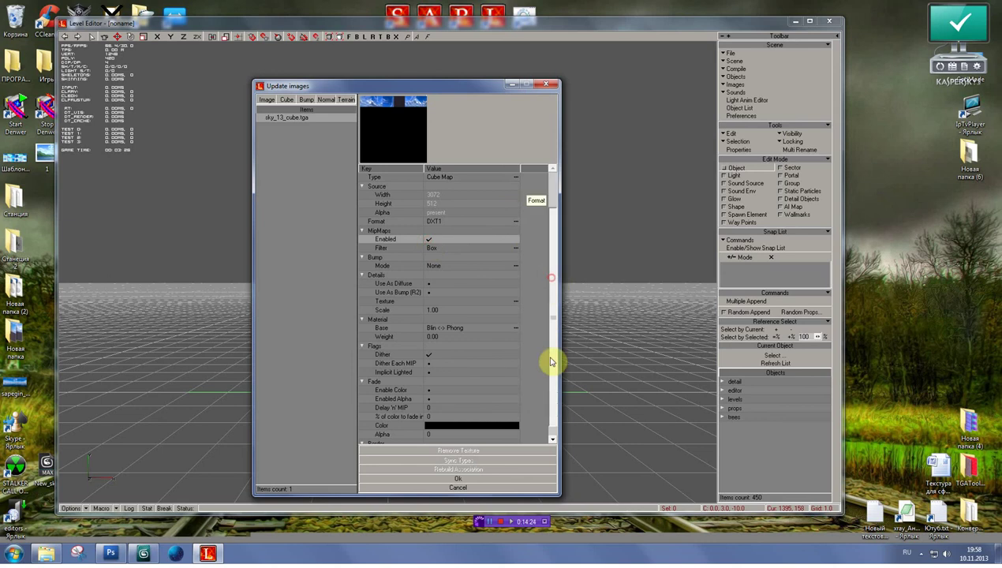
{"action": "scroll", "coordinate": [442, 381], "scroll_direction": "down", "scroll_amount": 1}
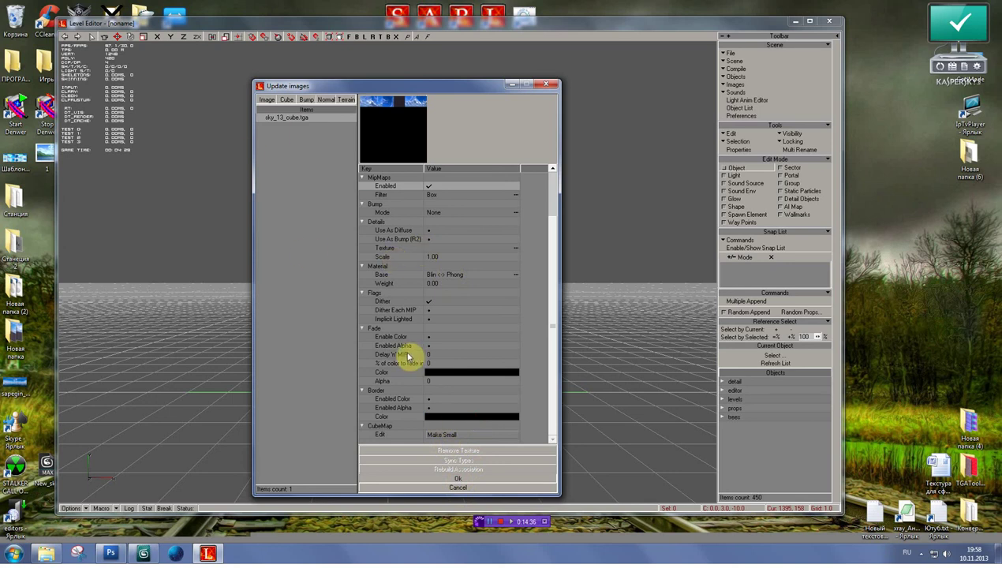
{"action": "key", "text": "Escape"}
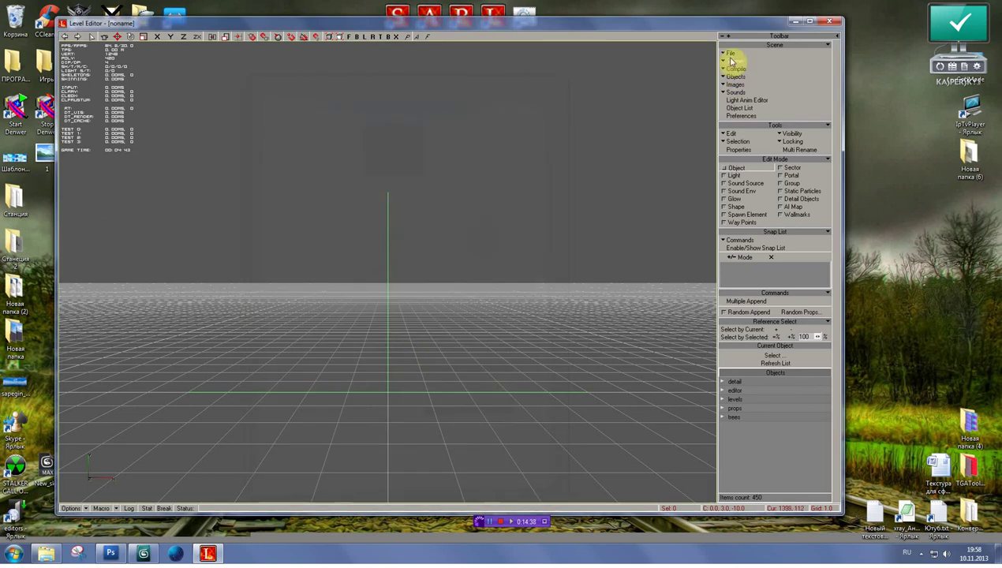
- In the Image Editor, expand the sky folder and select sky_13_cube
{"action": "left_click", "coordinate": [736, 84]}
{"action": "left_click", "coordinate": [727, 89]}
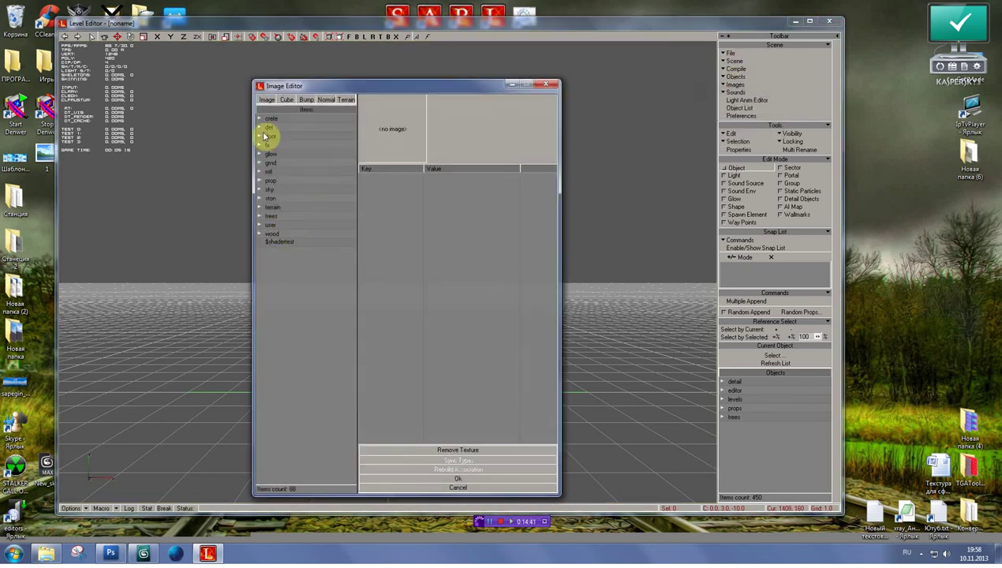
{"action": "left_click", "coordinate": [262, 190]}
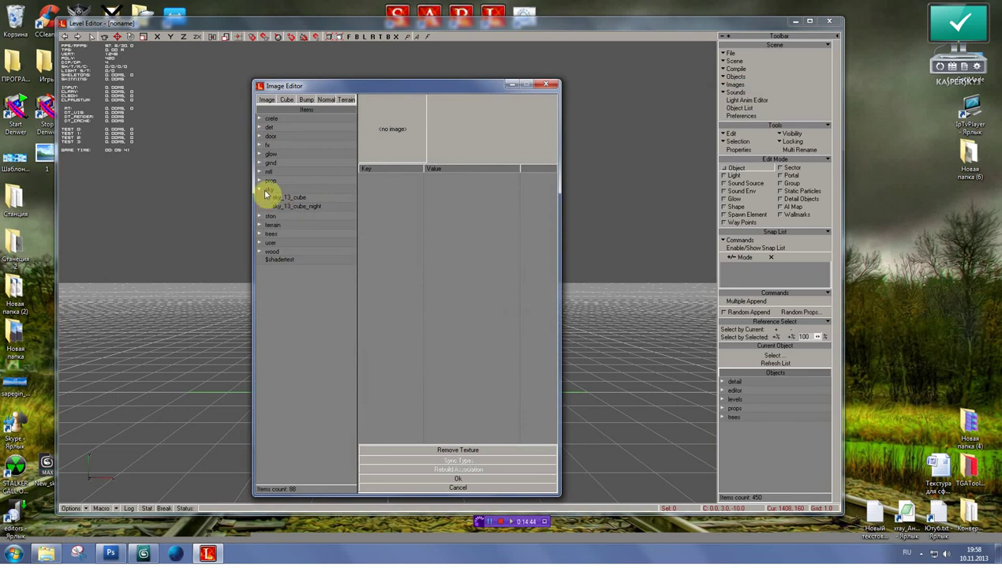
{"action": "left_click", "coordinate": [291, 199]}
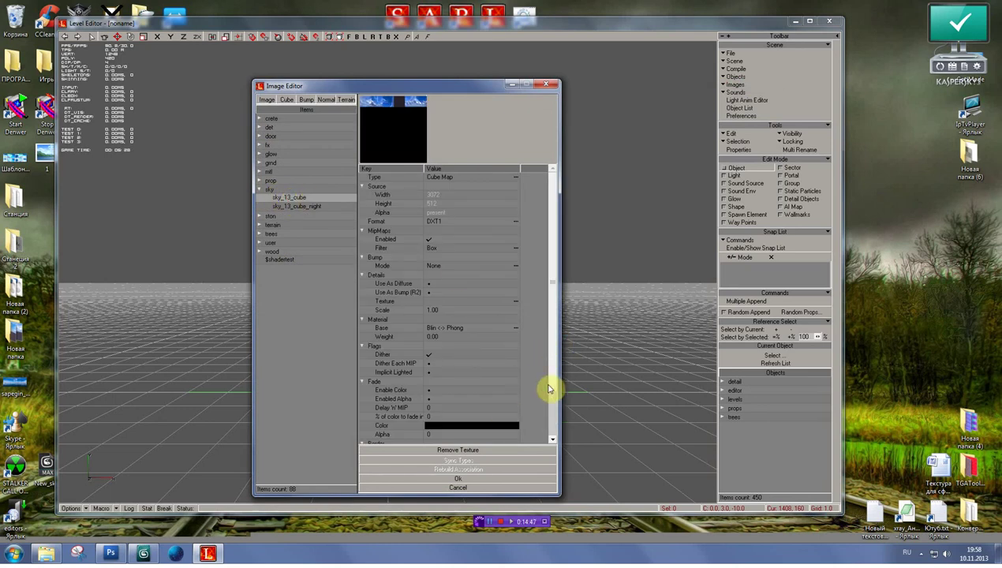
{"action": "scroll", "coordinate": [553, 384], "scroll_direction": "down", "scroll_amount": 2}
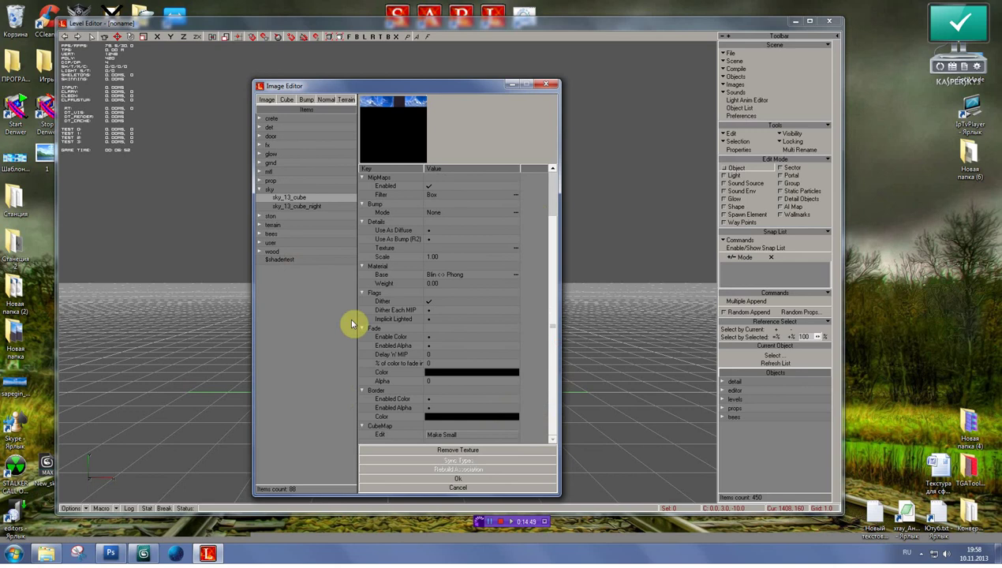
- Generate the small cube map with CubeMap Make Small, confirm the message, and close the Image Editor
{"action": "left_click", "coordinate": [443, 435]}
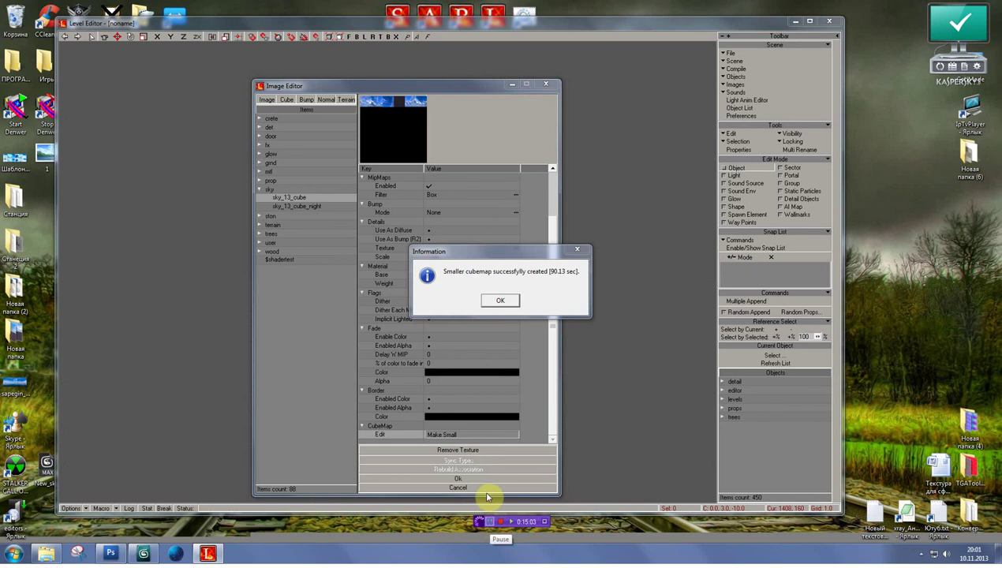
{"action": "left_click", "coordinate": [500, 302]}
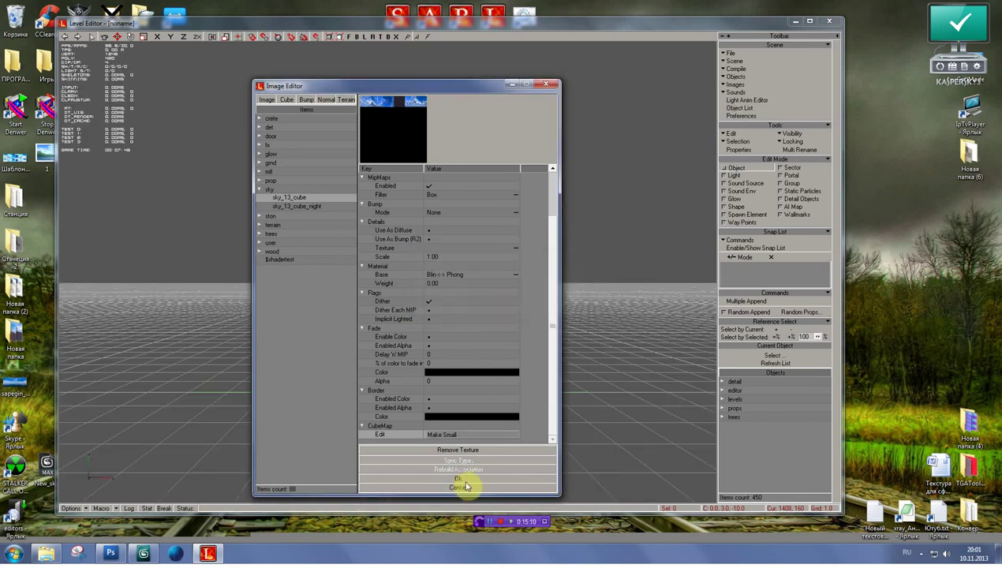
{"action": "left_click_drag", "start_coordinate": [497, 92], "coordinate": [540, 91]}
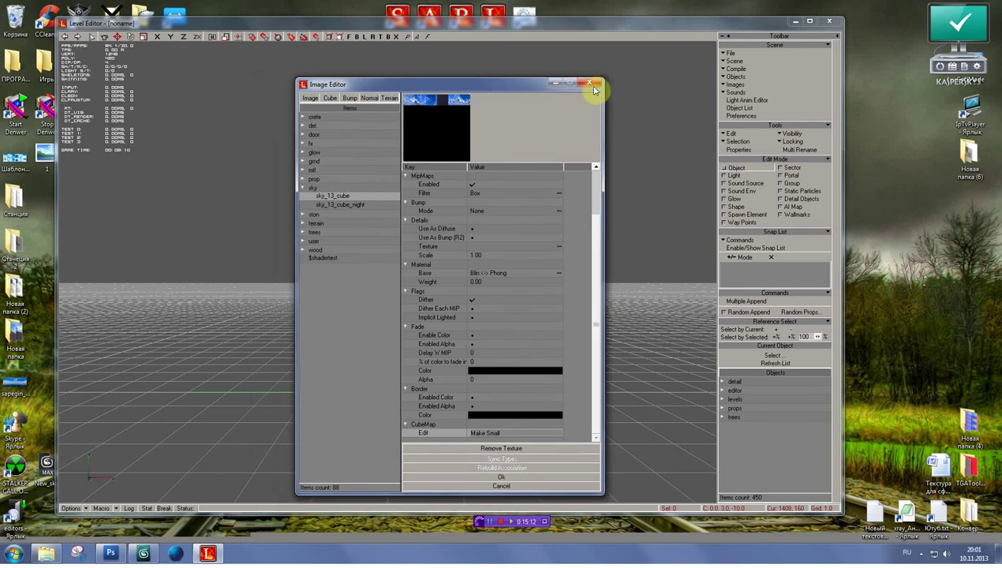
{"action": "left_click", "coordinate": [590, 84]}
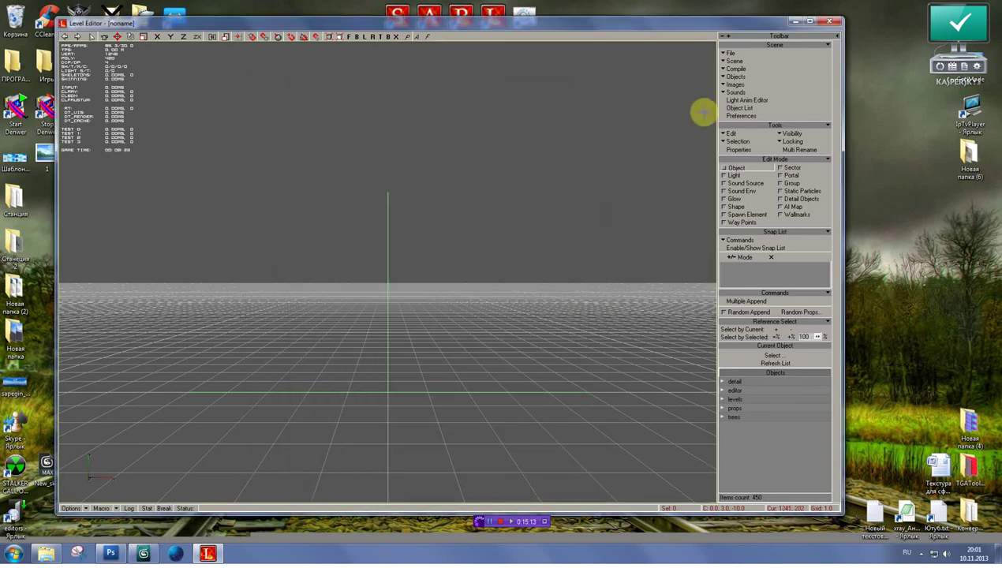
- Apply a weather preset from Options > Weather to show the cloudy sky, and maximize the Level Editor window
{"action": "left_click", "coordinate": [86, 509]}
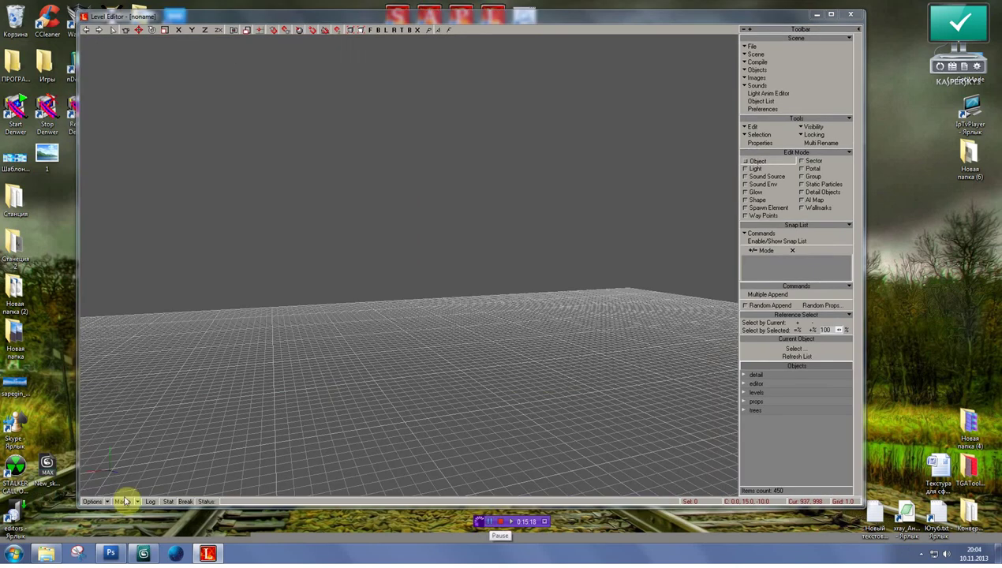
{"action": "left_click", "coordinate": [106, 502]}
{"action": "mouse_move", "coordinate": [101, 452]}
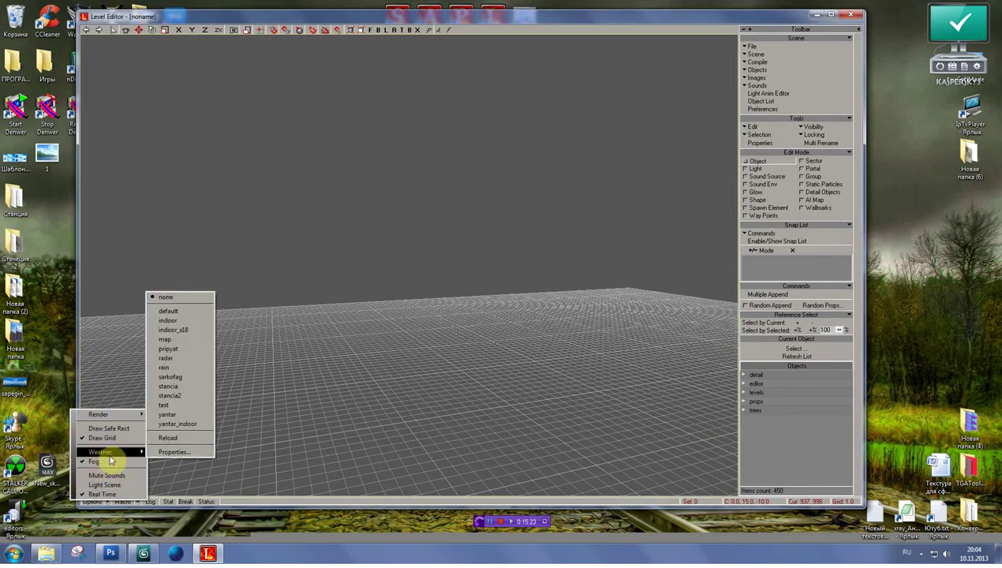
{"action": "left_click", "coordinate": [168, 369]}
{"action": "left_click_drag", "start_coordinate": [412, 269], "coordinate": [398, 286]}
{"action": "left_click", "coordinate": [837, 17]}
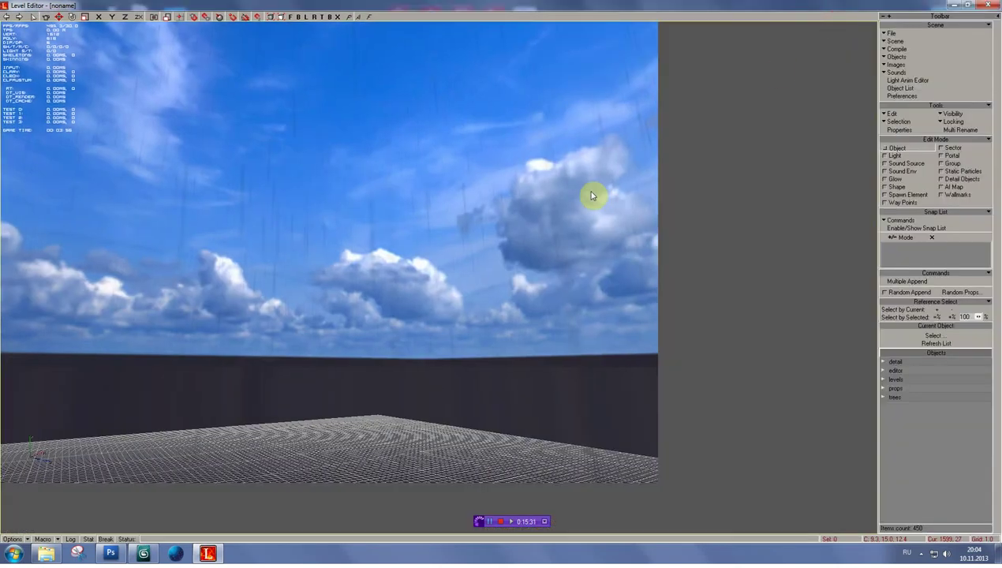
{"action": "mouse_move", "coordinate": [520, 250]}
{"action": "left_mouse_down"}
{"action": "mouse_move", "coordinate": [514, 304]}
{"action": "mouse_move", "coordinate": [514, 261]}
{"action": "mouse_move", "coordinate": [593, 292]}
{"action": "mouse_move", "coordinate": [563, 280]}
{"action": "mouse_move", "coordinate": [552, 259]}
{"action": "mouse_move", "coordinate": [551, 213]}
{"action": "mouse_move", "coordinate": [552, 292]}
{"action": "mouse_move", "coordinate": [553, 249]}
{"action": "mouse_move", "coordinate": [434, 298]}
{"action": "mouse_move", "coordinate": [510, 284]}
{"action": "mouse_move", "coordinate": [425, 342]}
{"action": "mouse_move", "coordinate": [431, 376]}
{"action": "mouse_move", "coordinate": [430, 345]}
{"action": "mouse_move", "coordinate": [375, 308]}
{"action": "mouse_move", "coordinate": [419, 299]}
{"action": "mouse_move", "coordinate": [410, 298]}
{"action": "left_mouse_up"}
{"action": "mouse_move", "coordinate": [597, 493]}
{"action": "left_mouse_down"}
{"action": "mouse_move", "coordinate": [410, 319]}
{"action": "mouse_move", "coordinate": [475, 347]}
{"action": "left_mouse_up"}
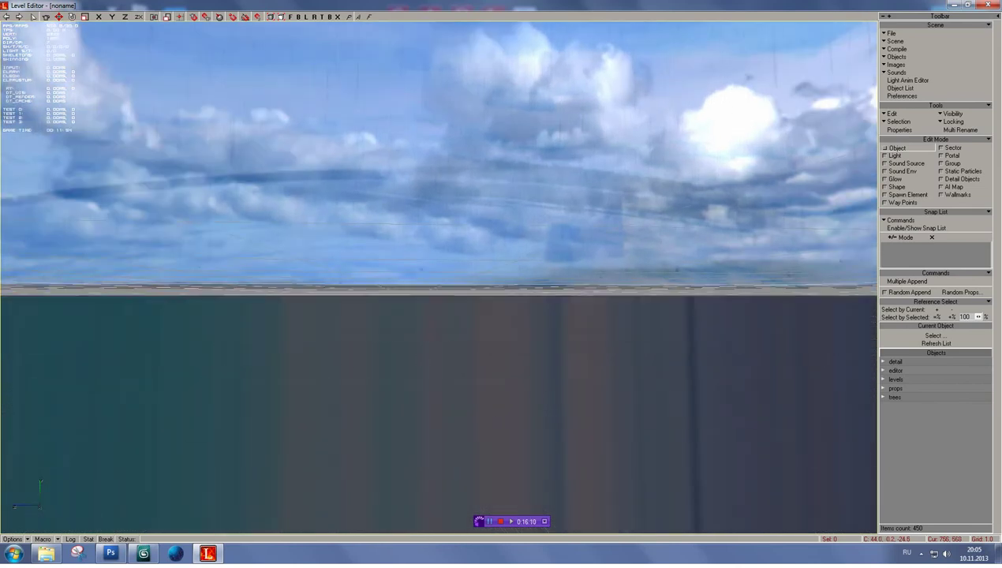
{"action": "mouse_move", "coordinate": [475, 347]}
{"action": "left_mouse_down"}
{"action": "mouse_move", "coordinate": [395, 307]}
{"action": "mouse_move", "coordinate": [399, 339]}
{"action": "mouse_move", "coordinate": [394, 293]}
{"action": "left_mouse_up"}
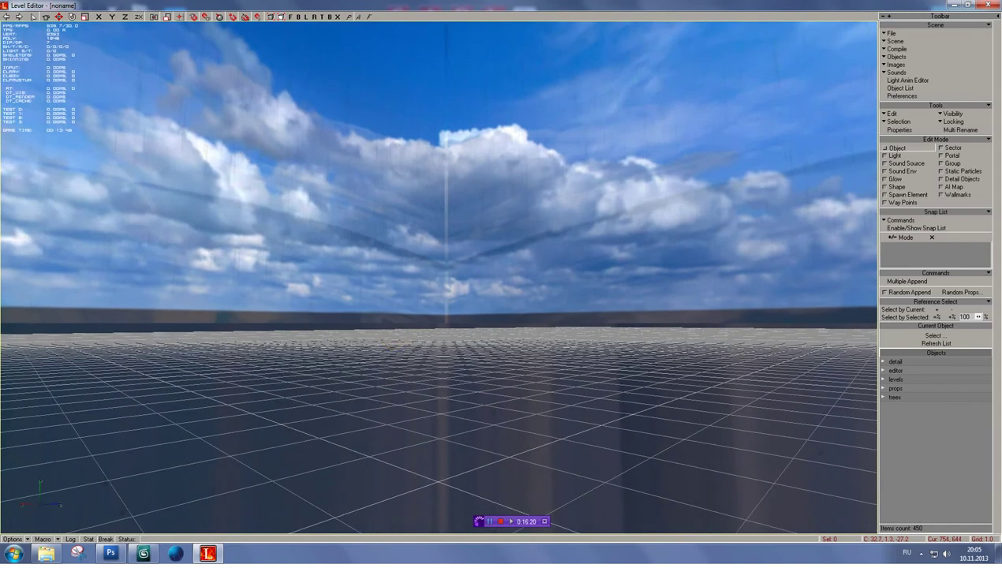
{"action": "left_click_drag", "start_coordinate": [391, 333], "coordinate": [420, 349]}
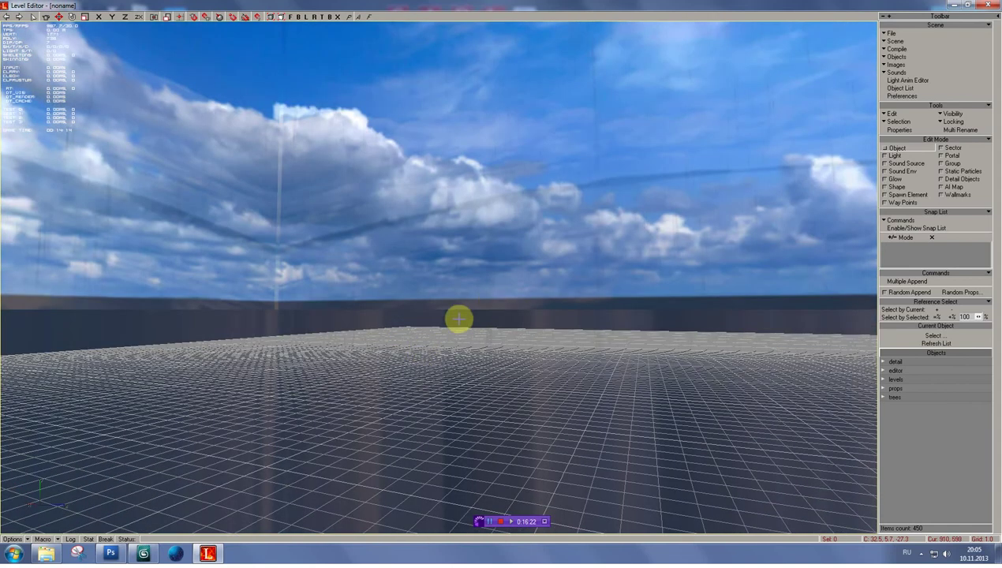
{"action": "left_click_drag", "start_coordinate": [371, 331], "coordinate": [442, 347]}
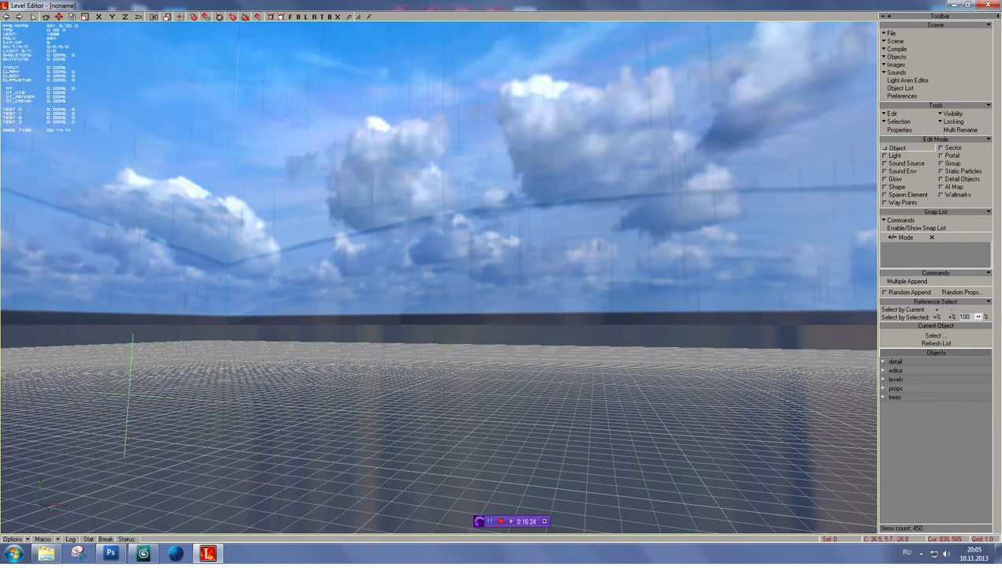
{"action": "left_click_drag", "start_coordinate": [418, 293], "coordinate": [427, 295]}
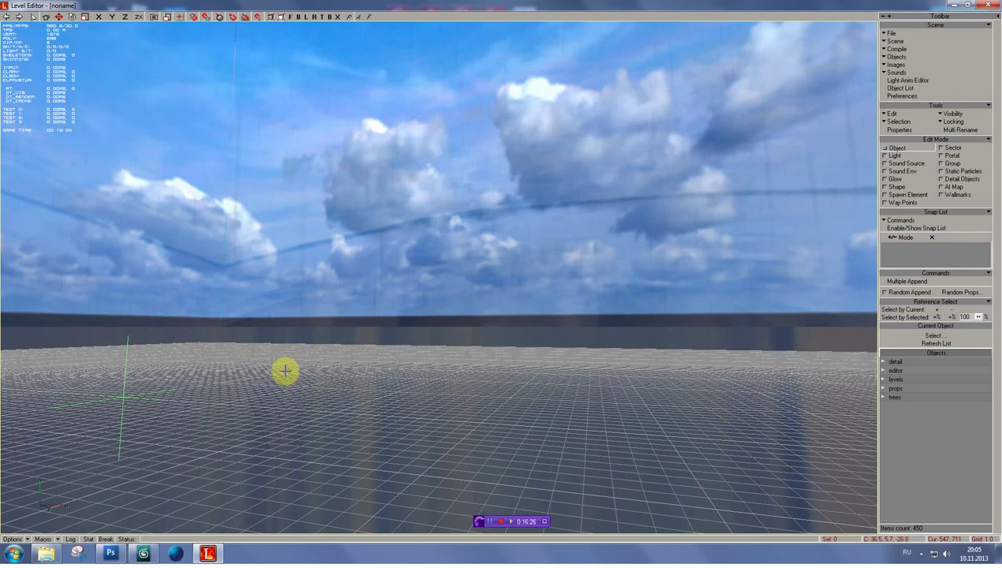